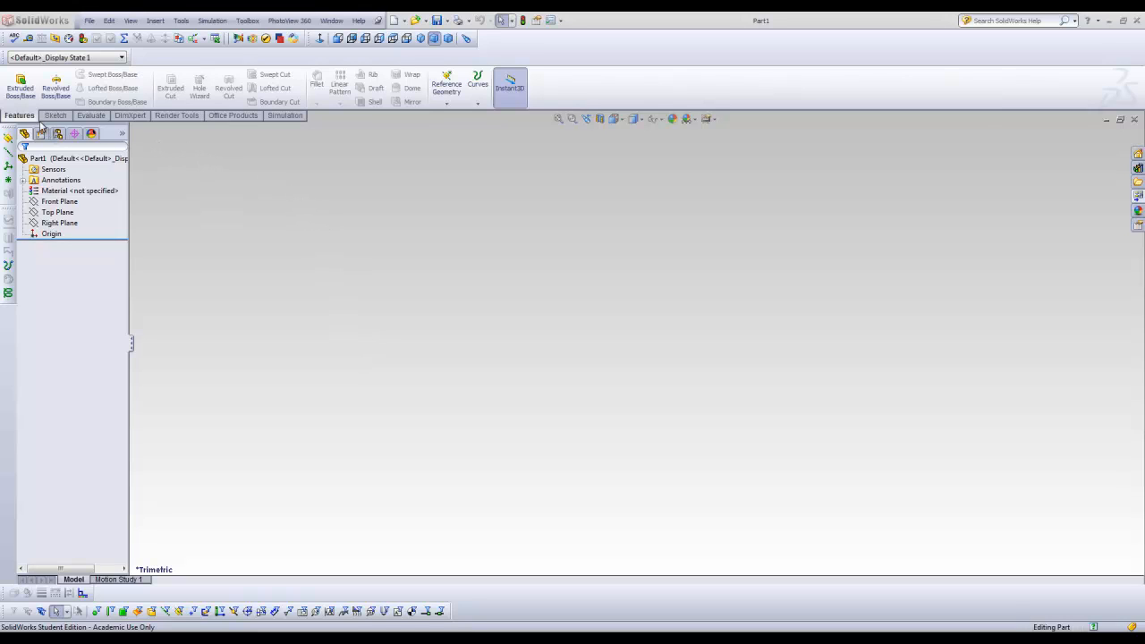
- Start an Extruded Boss/Base sketch on the Front Plane
left_click(20, 95)
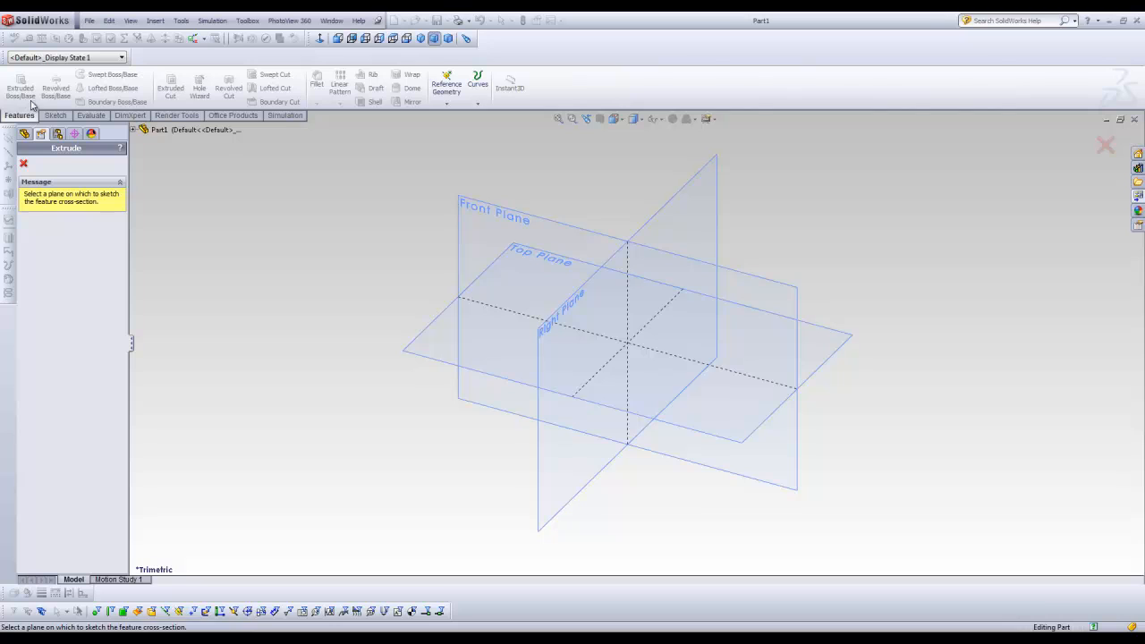
left_click(472, 213)
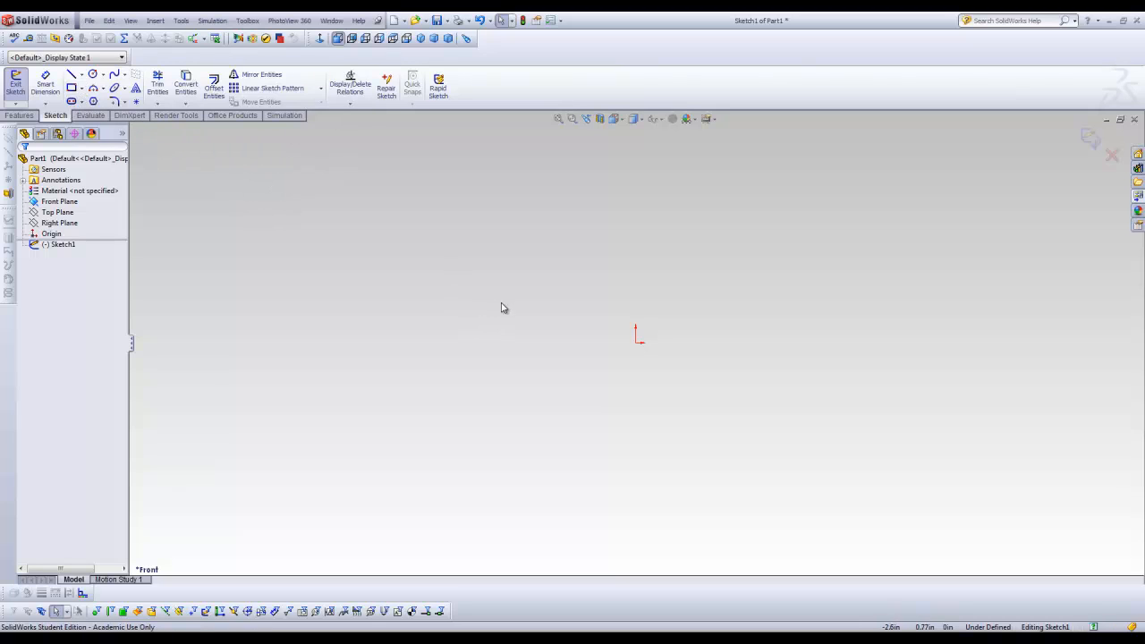
- Examine the mount plate's shape in the CIM_Mount_ASSM assembly from several angles, and return to the Part1 sketch
left_click(1106, 119)
left_click(63, 613)
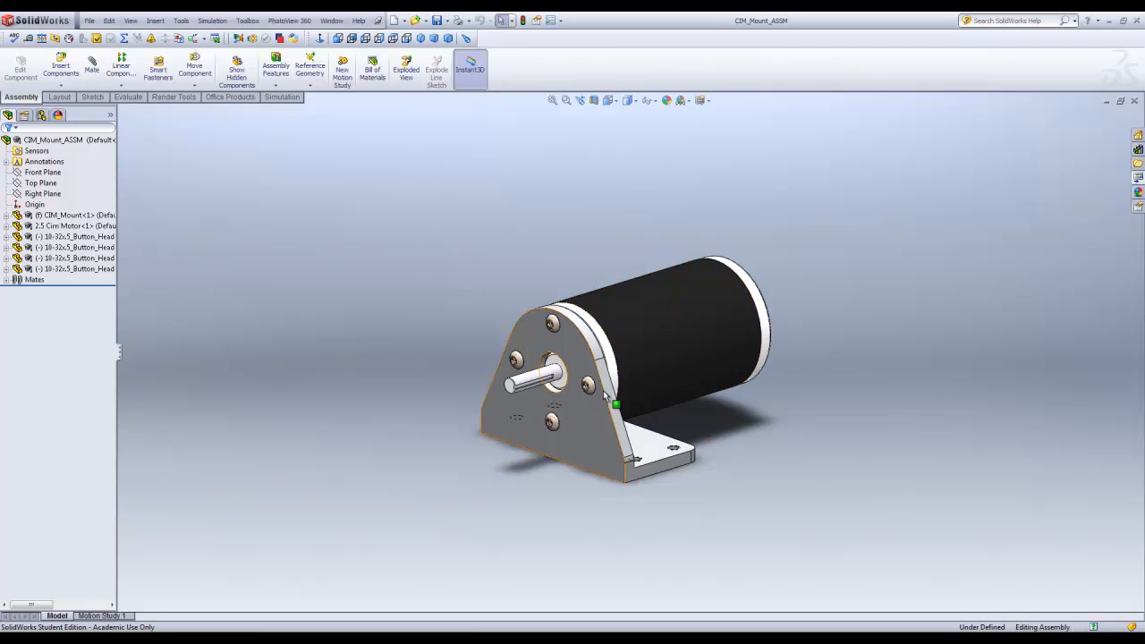
middle_click_drag(617, 403, 661, 404)
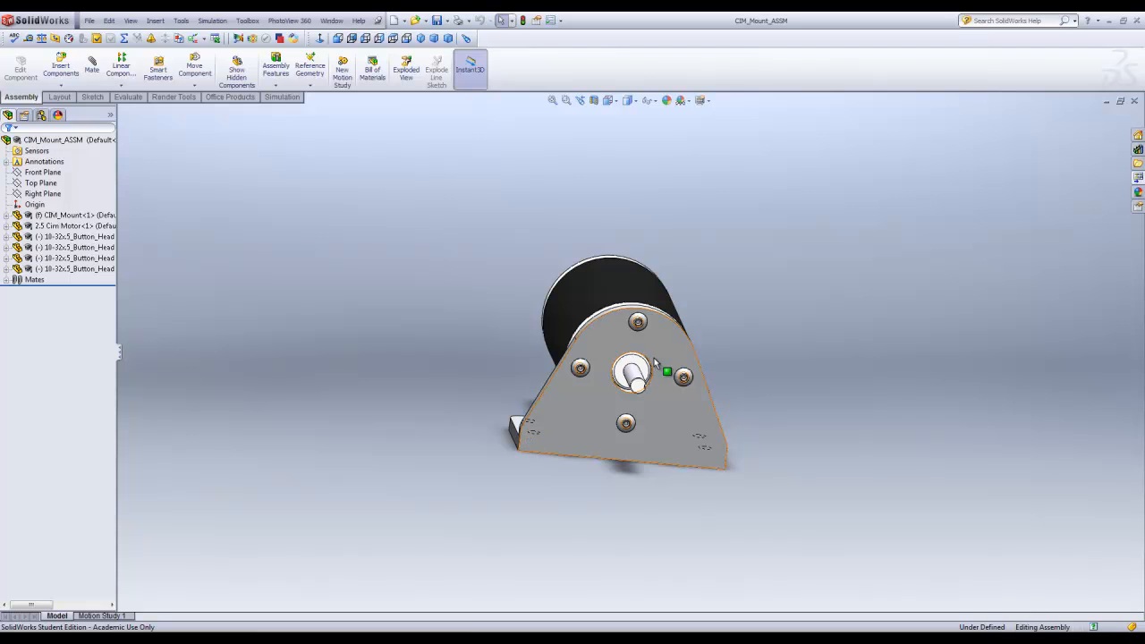
middle_click_drag(655, 362, 559, 377)
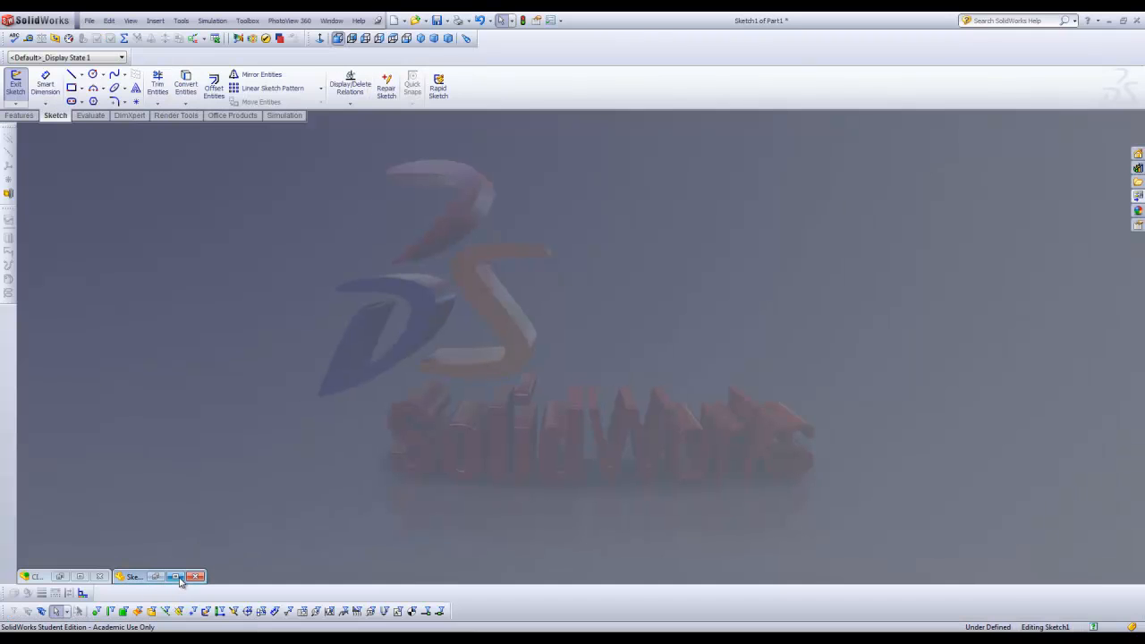
left_click(177, 576)
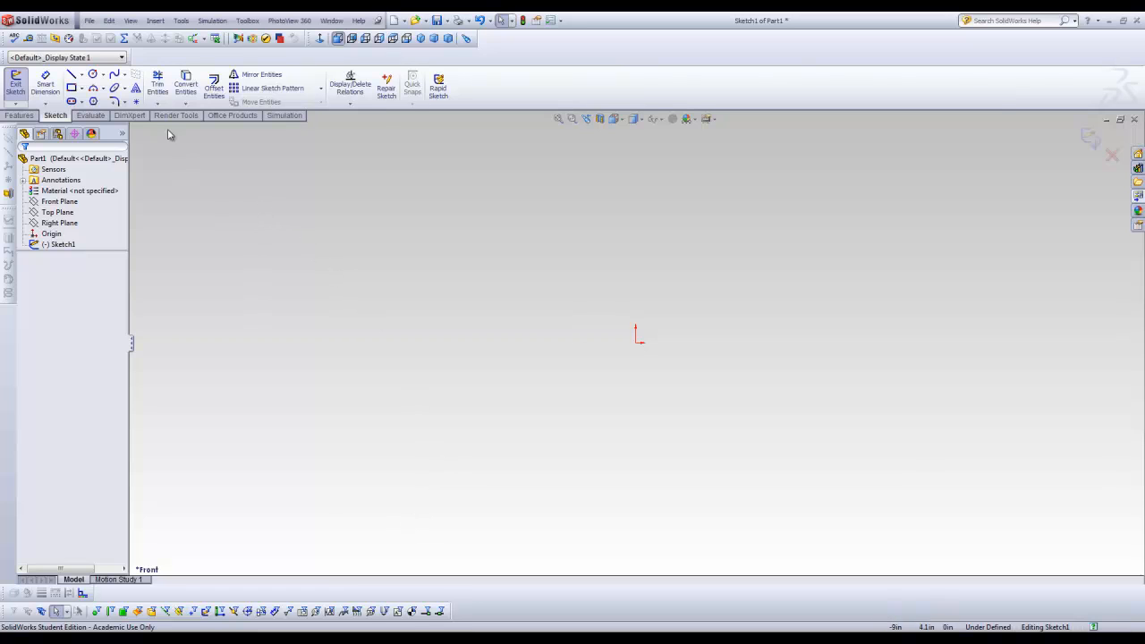
- Sketch a construction circle centred on the origin and resize it to a radius of about 1.52 in
left_click(93, 75)
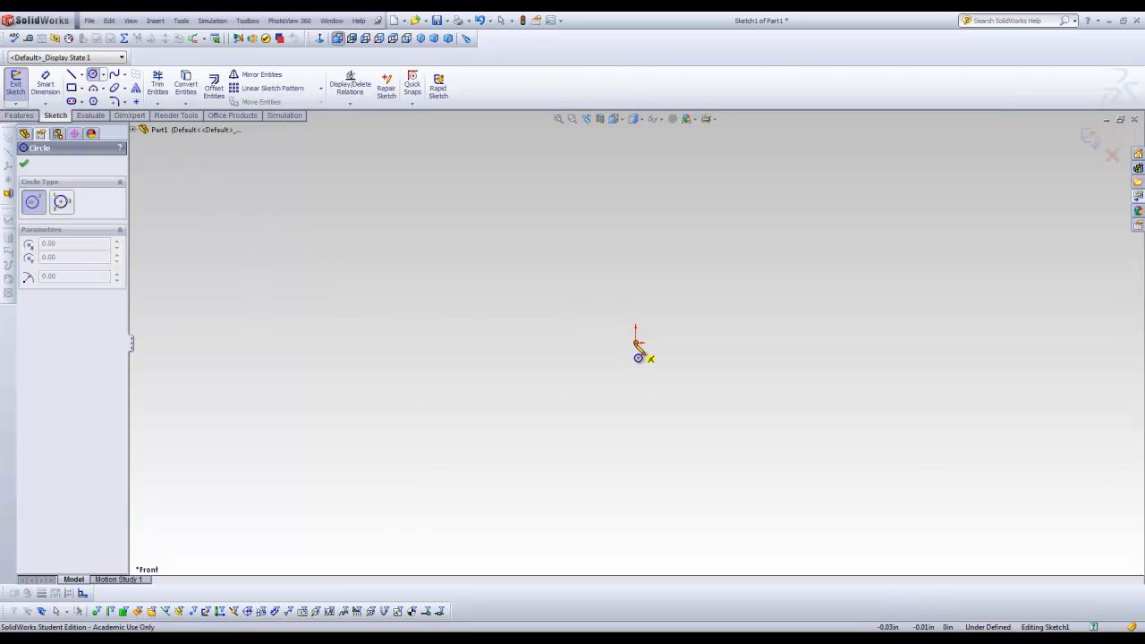
left_click(636, 342)
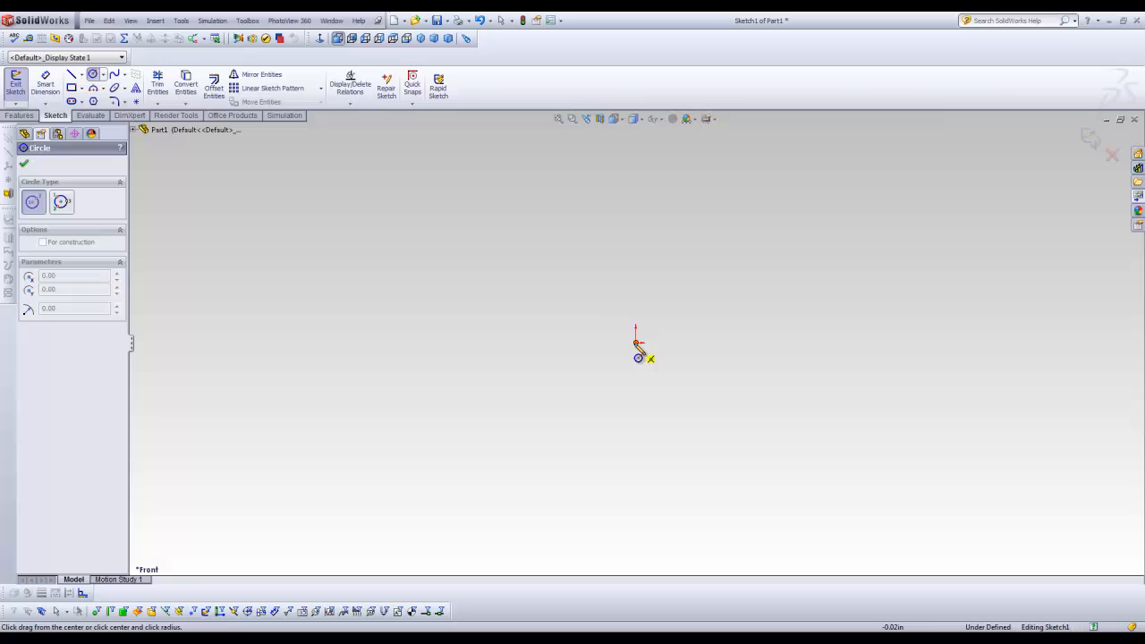
left_click(636, 246)
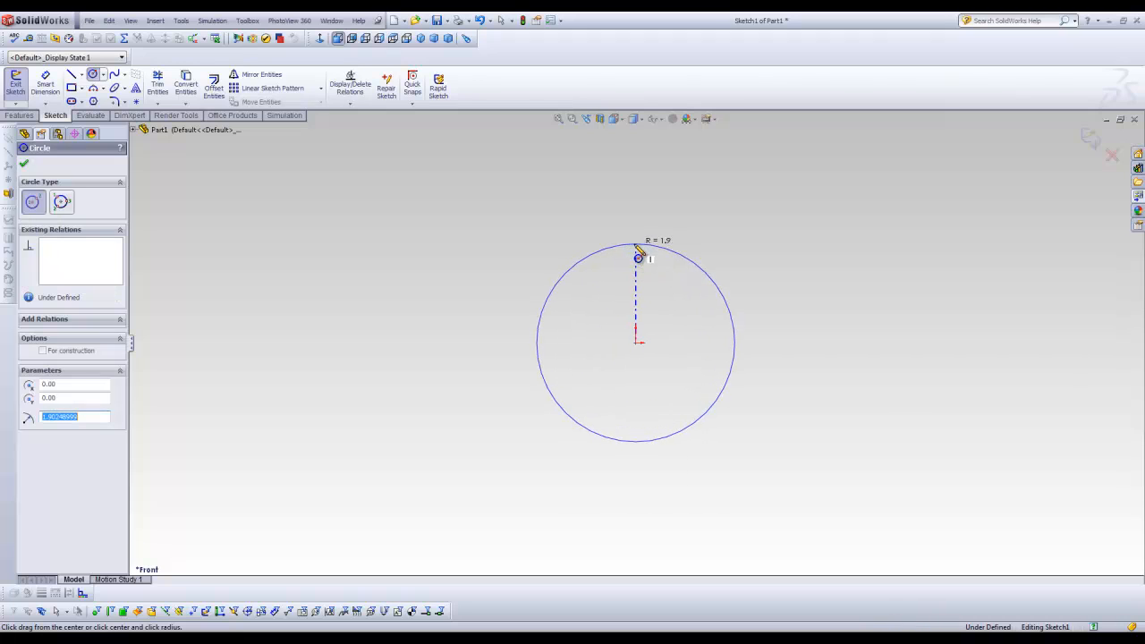
left_click(43, 350)
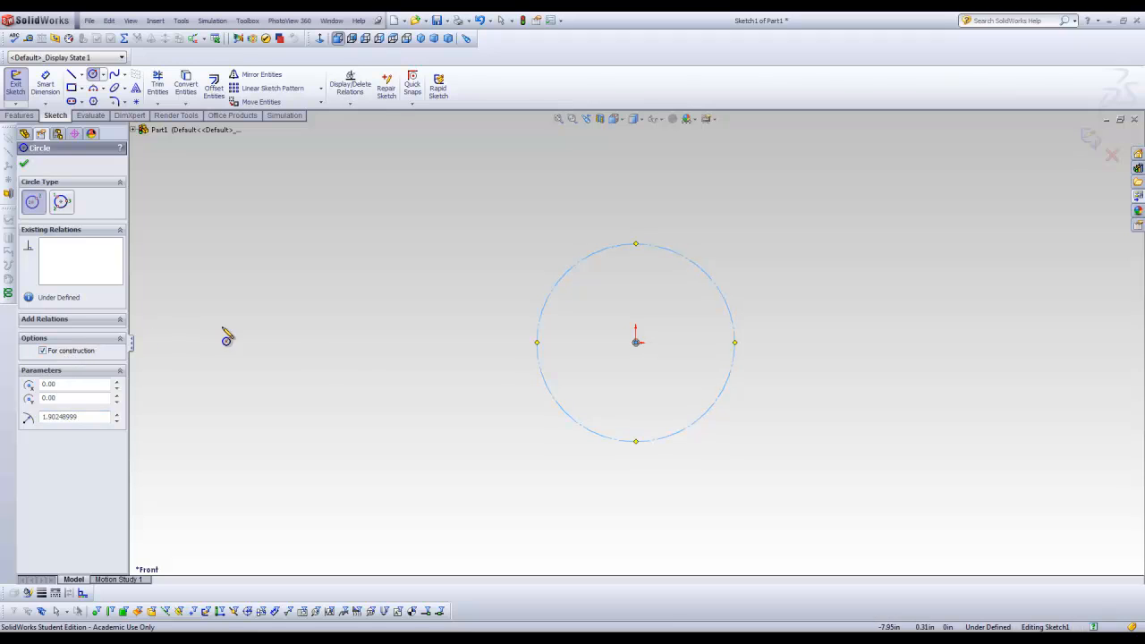
key("Escape")
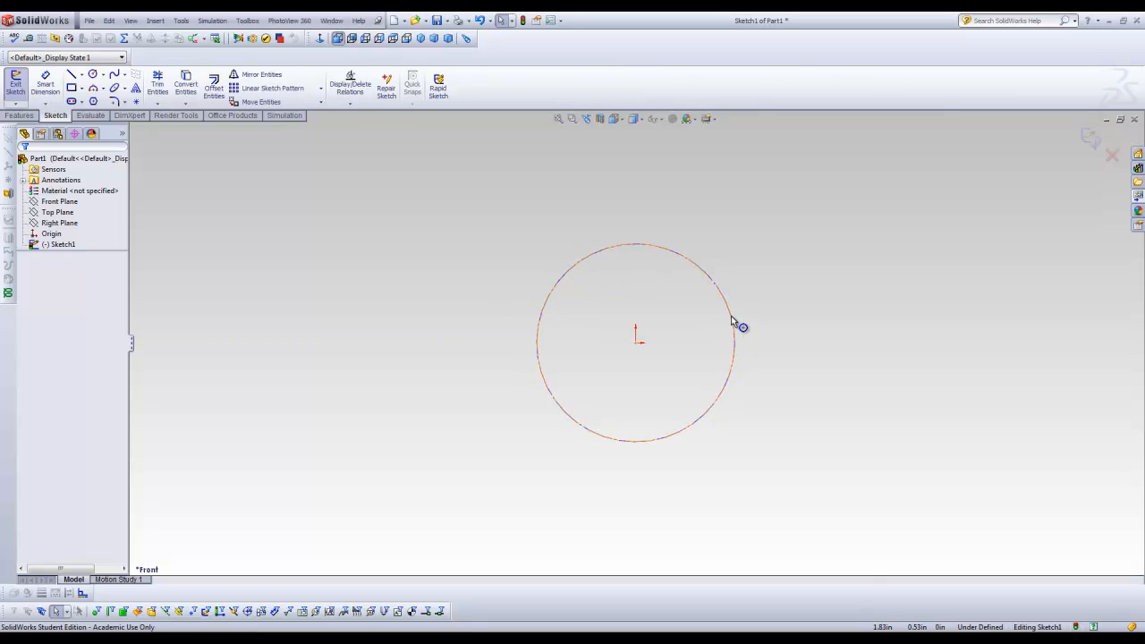
left_click_drag(732, 322, 716, 353)
left_click(698, 330)
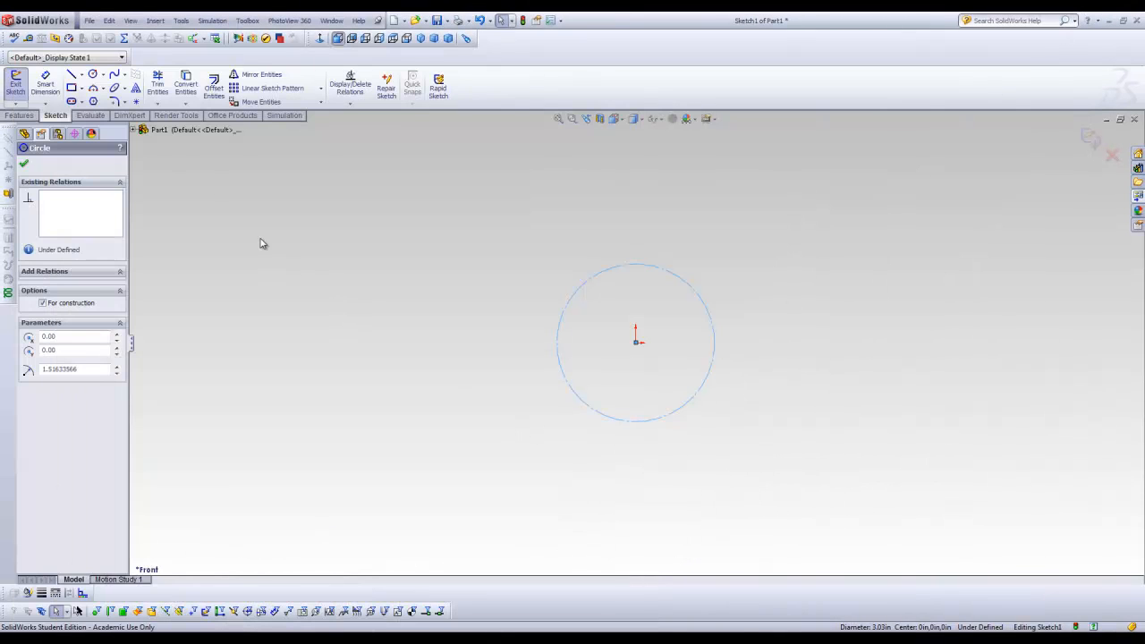
- Dimension the construction circle's diameter as 2.536 in
left_click(45, 85)
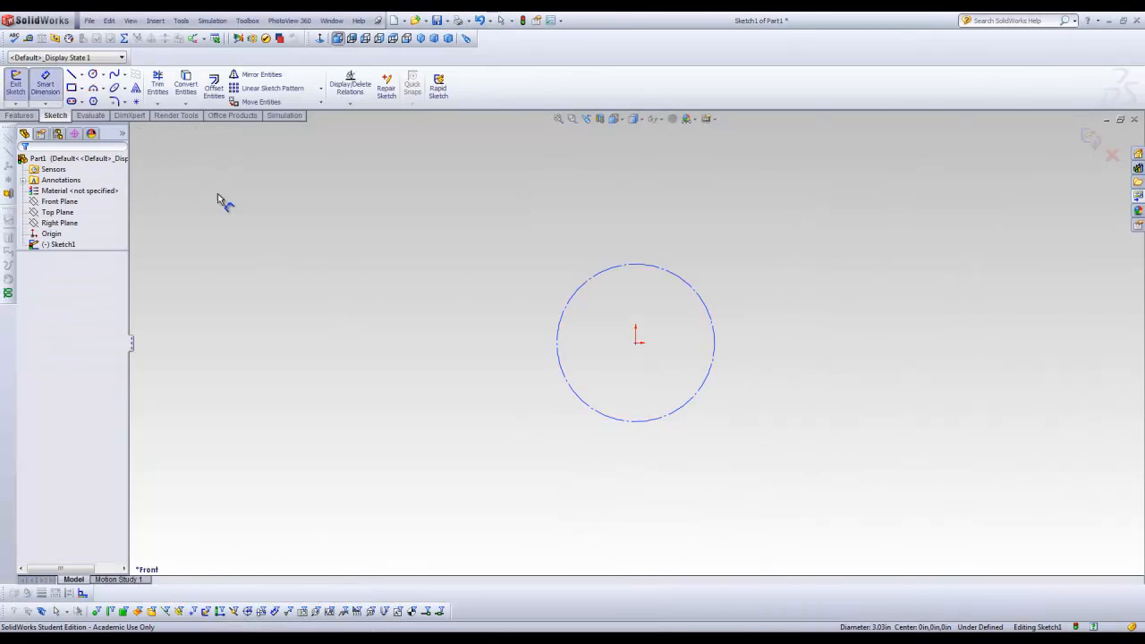
left_click(717, 352)
left_click(778, 352)
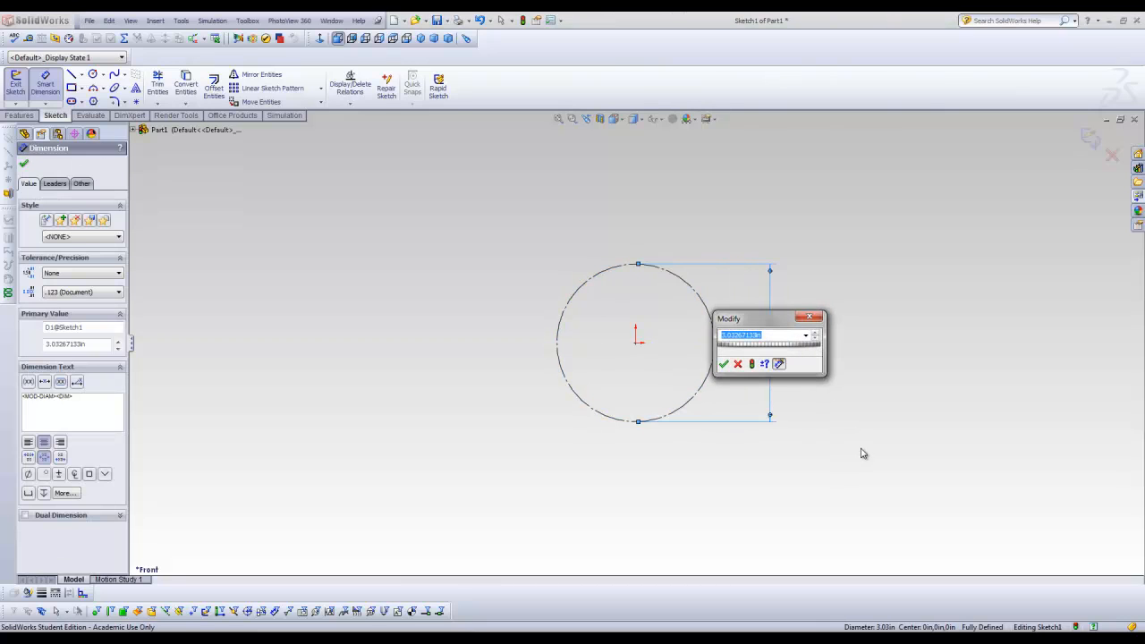
type("2.536")
key("Return")
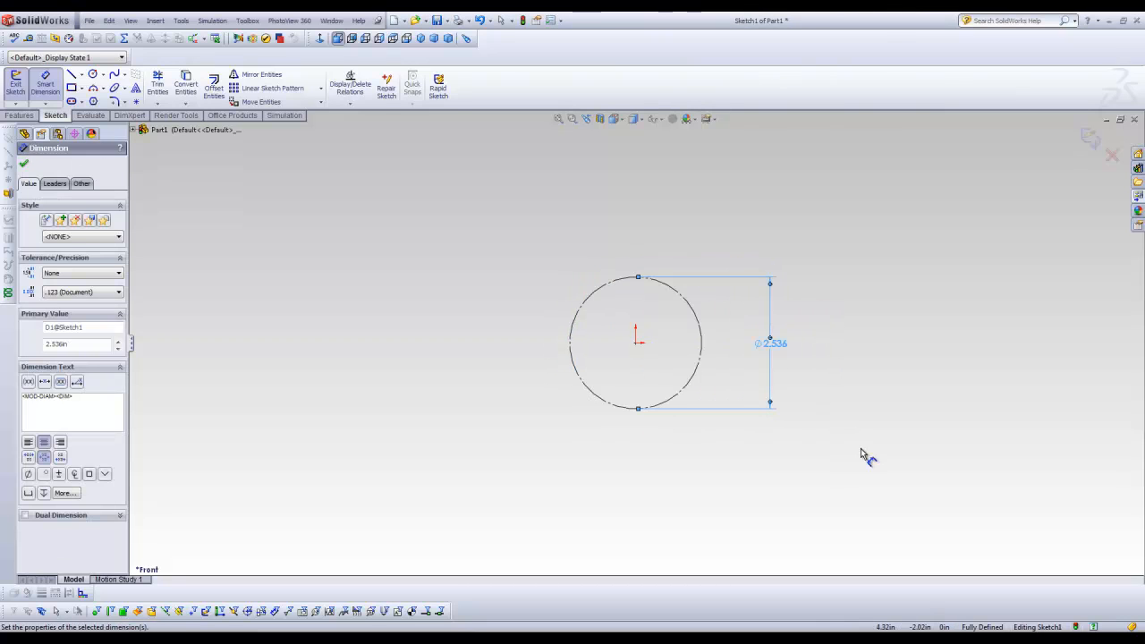
left_click(815, 255)
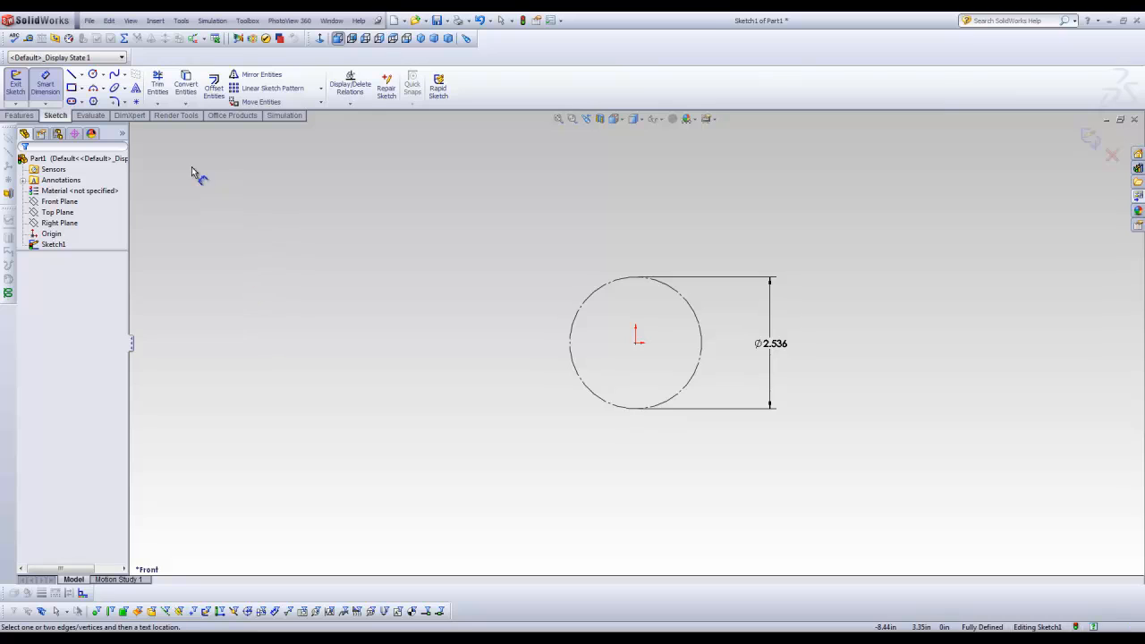
- Draw a horizontal base line below the circle, continuing into a slanted line rising inward from its right end
left_click(71, 75)
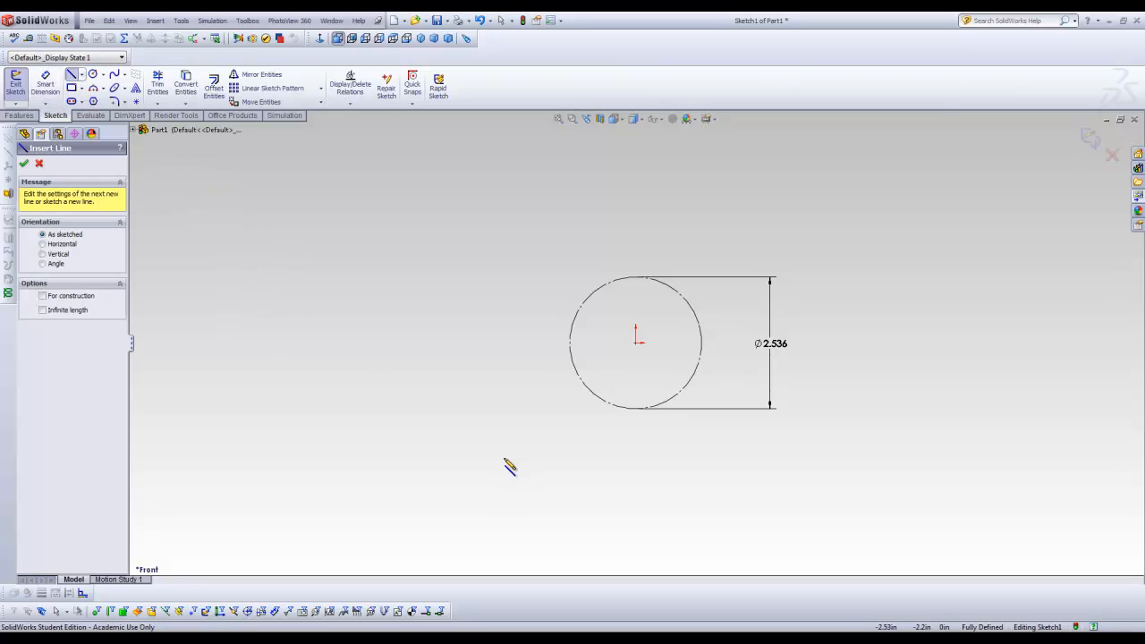
left_click(484, 438)
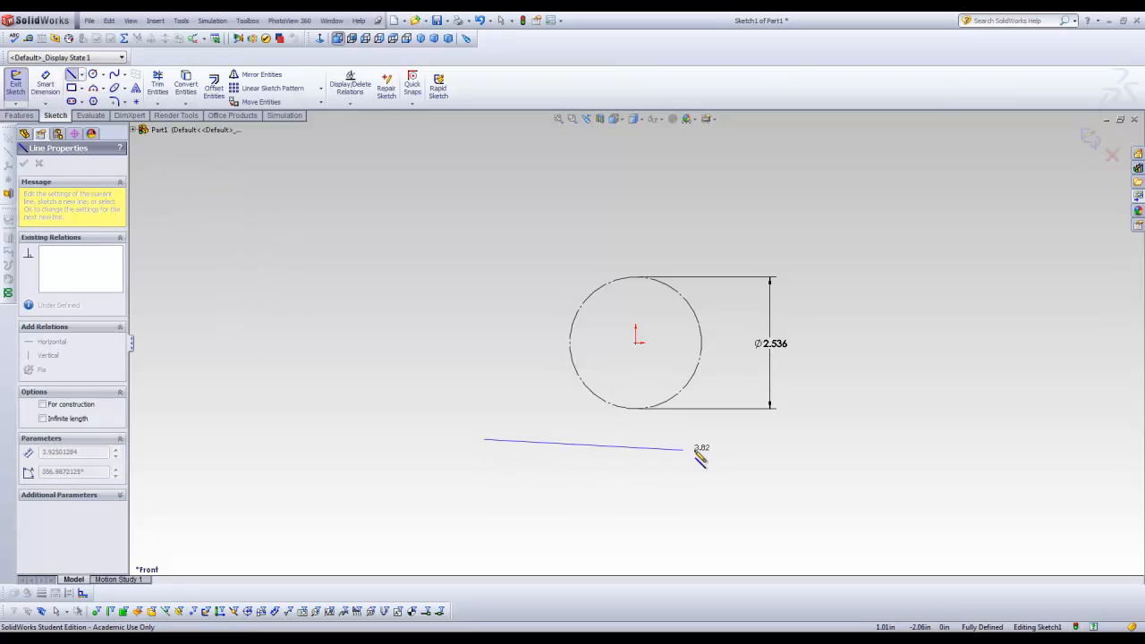
left_click(831, 439)
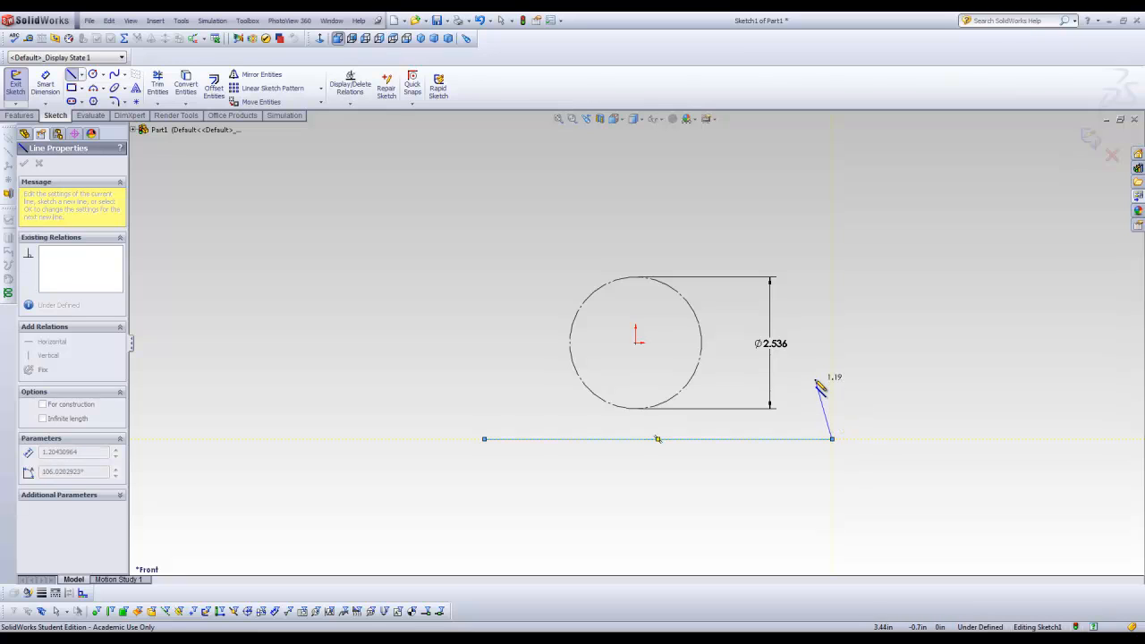
left_click(739, 338)
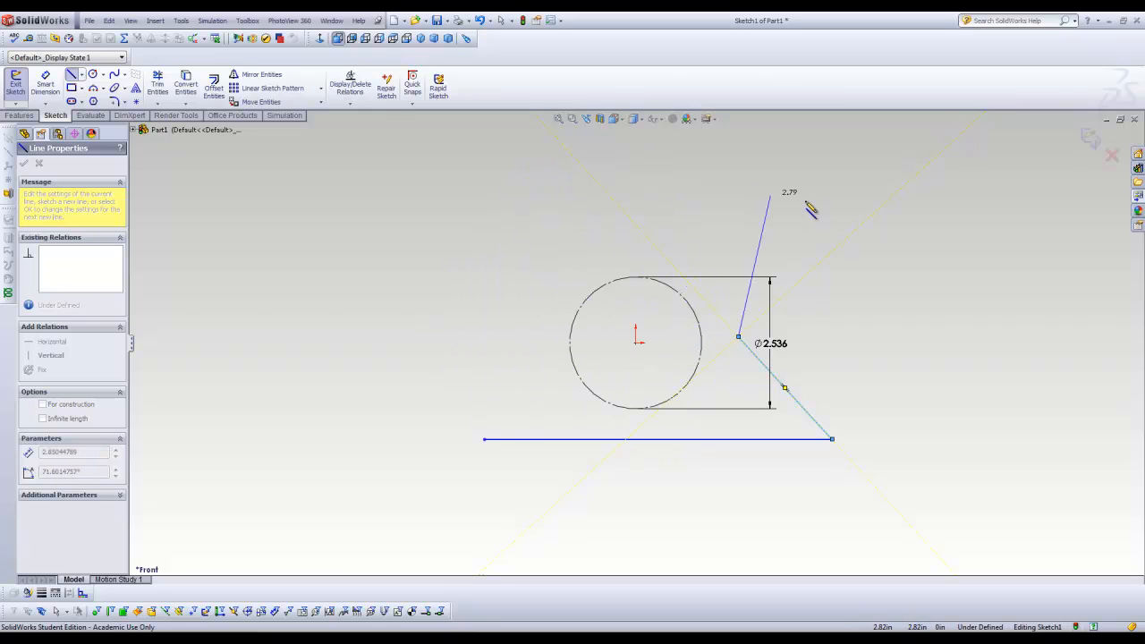
key("Escape")
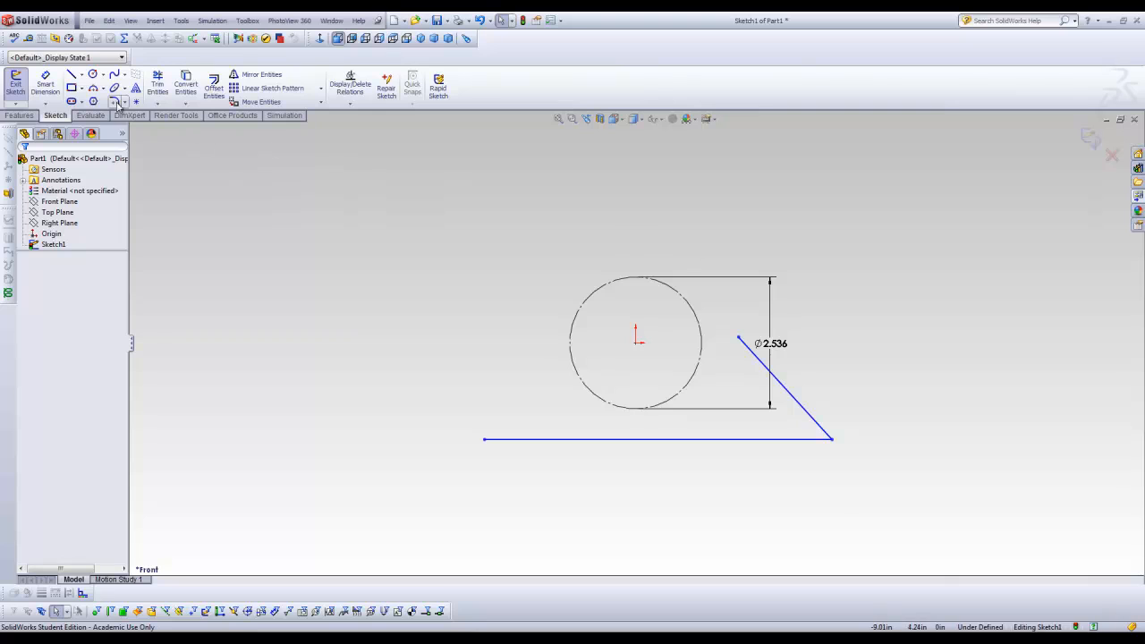
- Draw a slanted line from the base line's left end, rising inward towards the circle
left_click(72, 75)
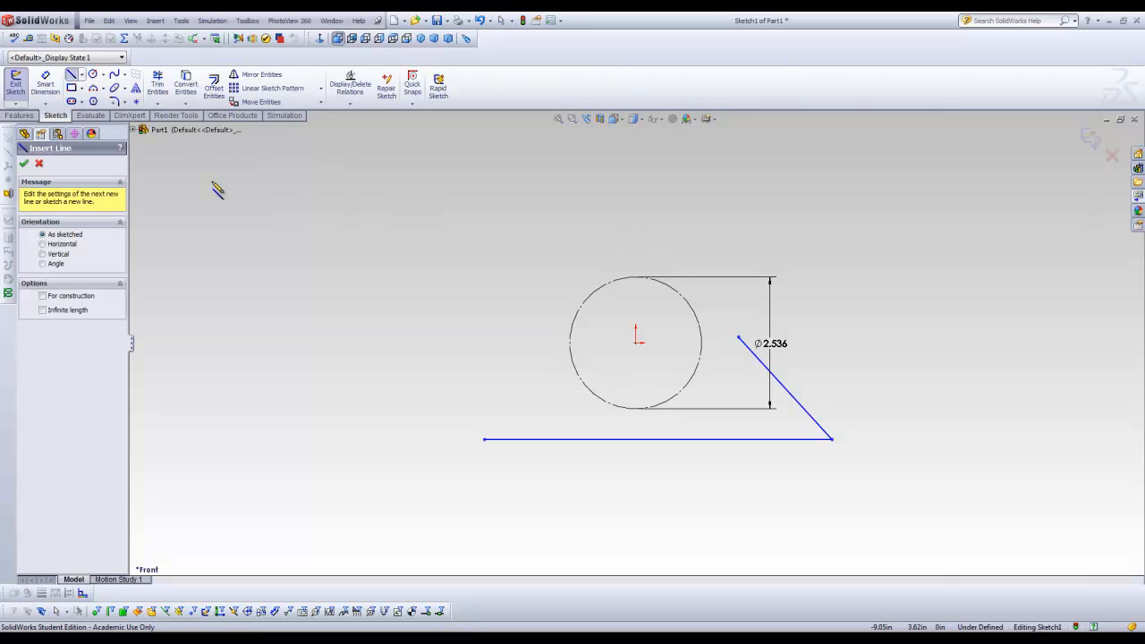
left_click(484, 439)
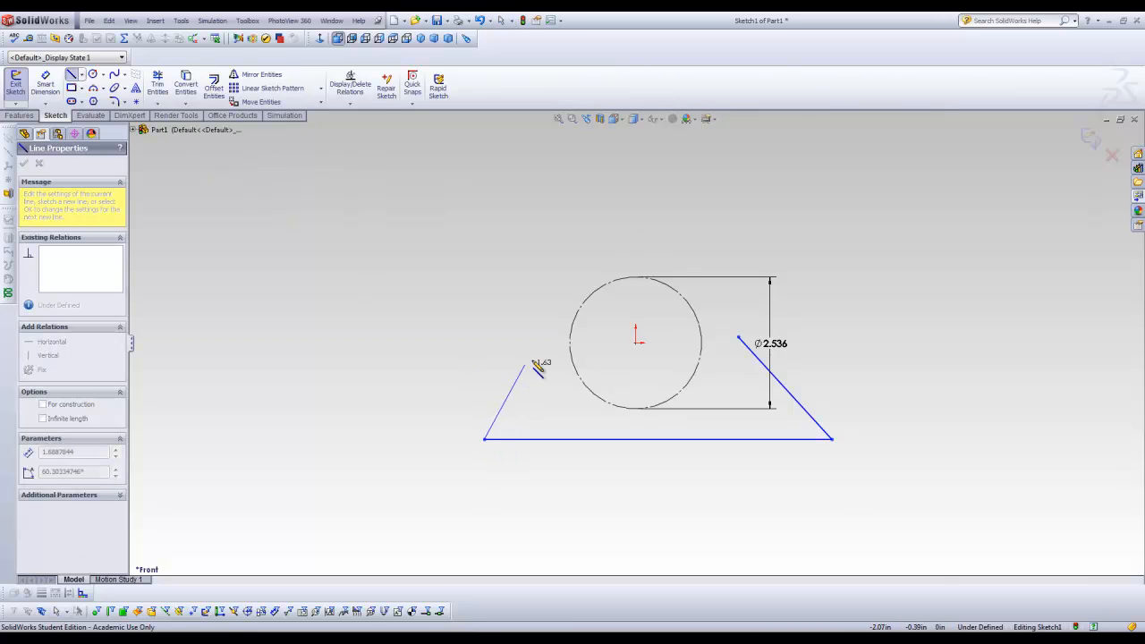
left_click(544, 359)
key("Escape")
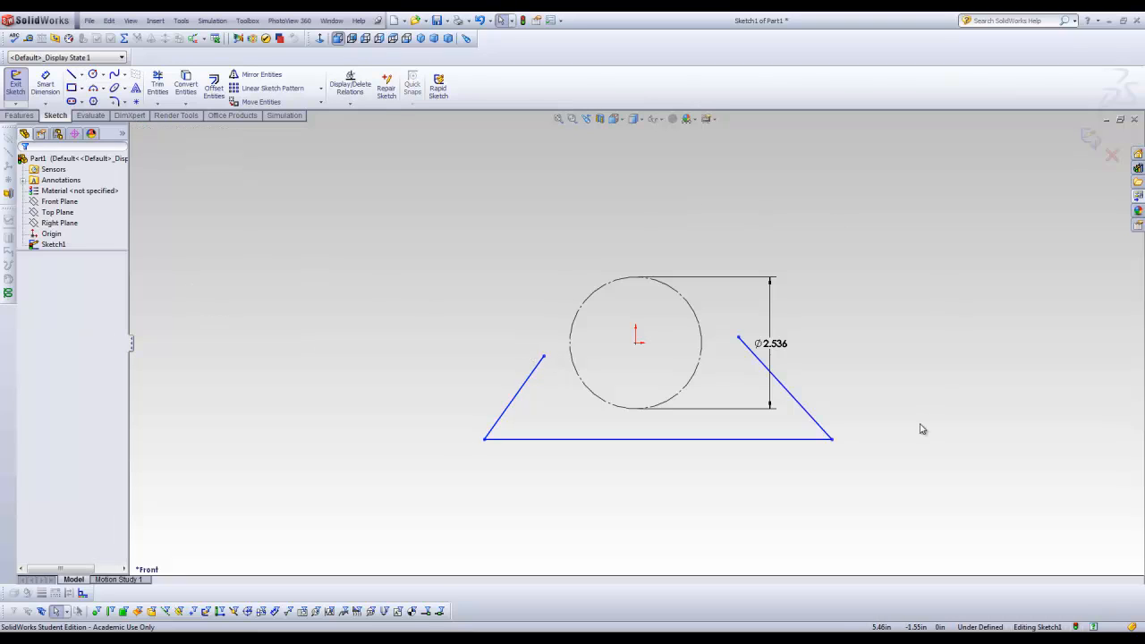
- Join the free ends of both slanted lines with a 3 Point Arc of about 1.9 in radius over the circle
left_click(104, 90)
left_click(121, 124)
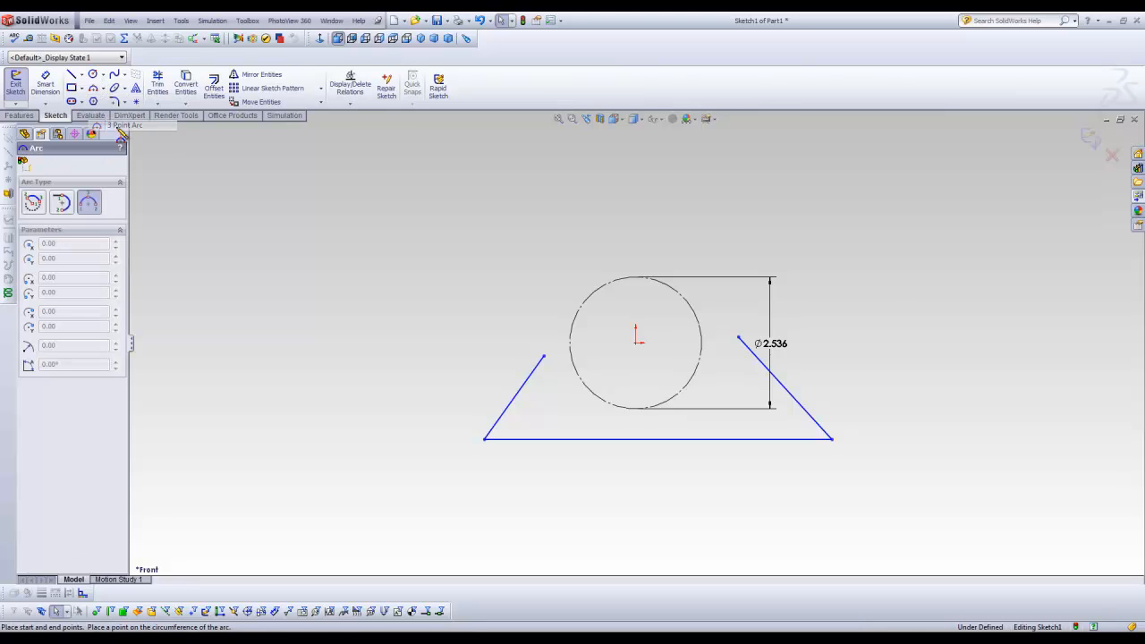
left_click(543, 357)
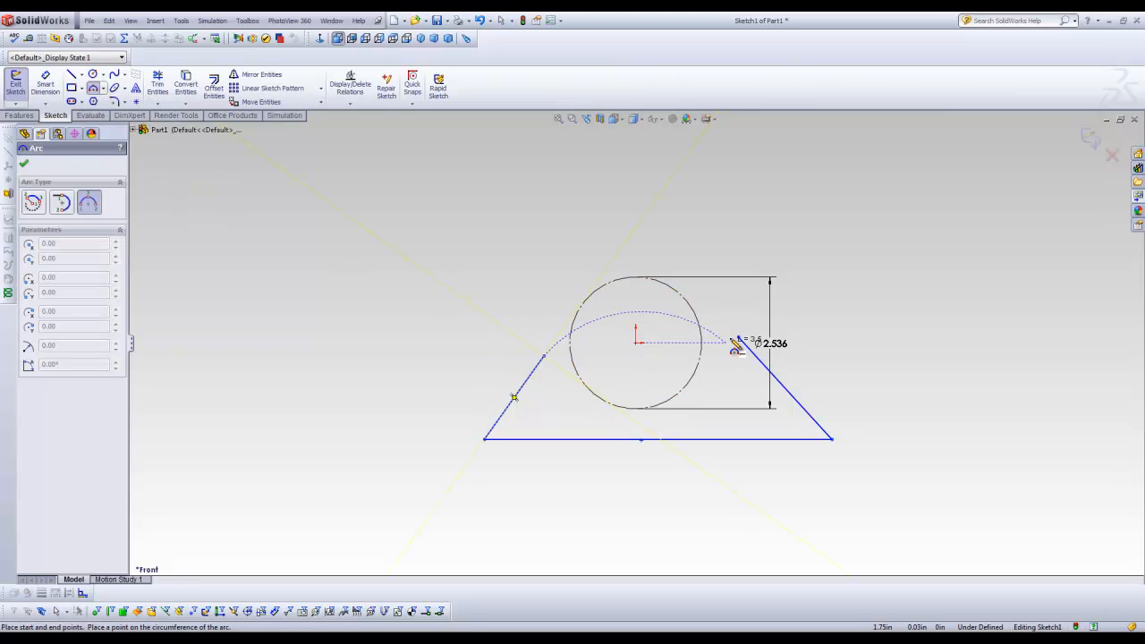
left_click(738, 337)
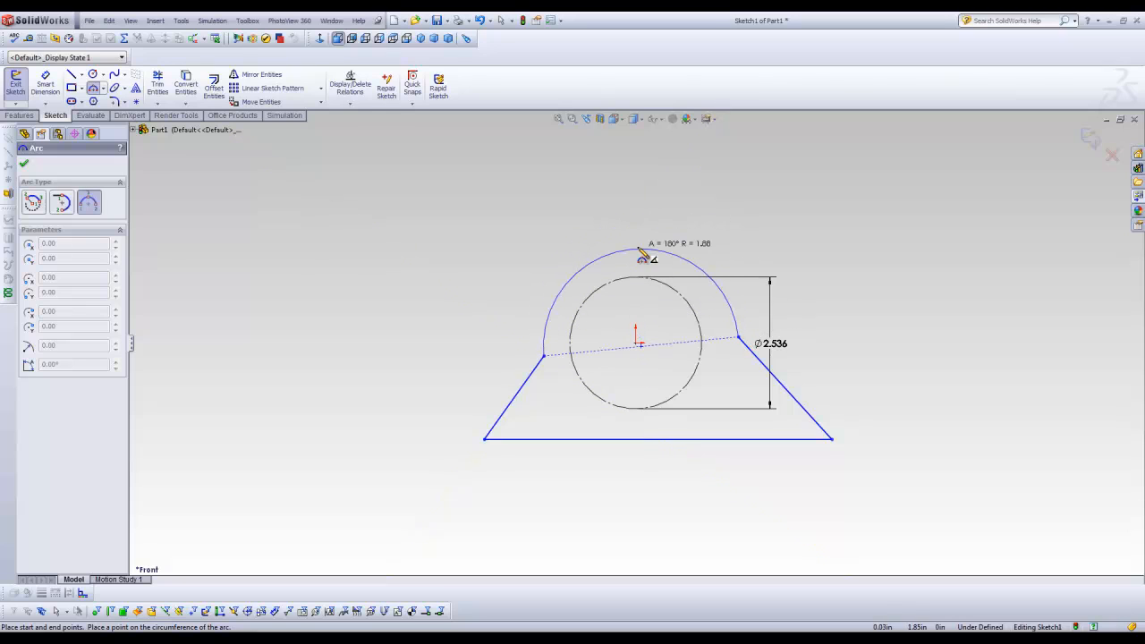
left_click(632, 244)
key("Escape")
left_click(508, 308)
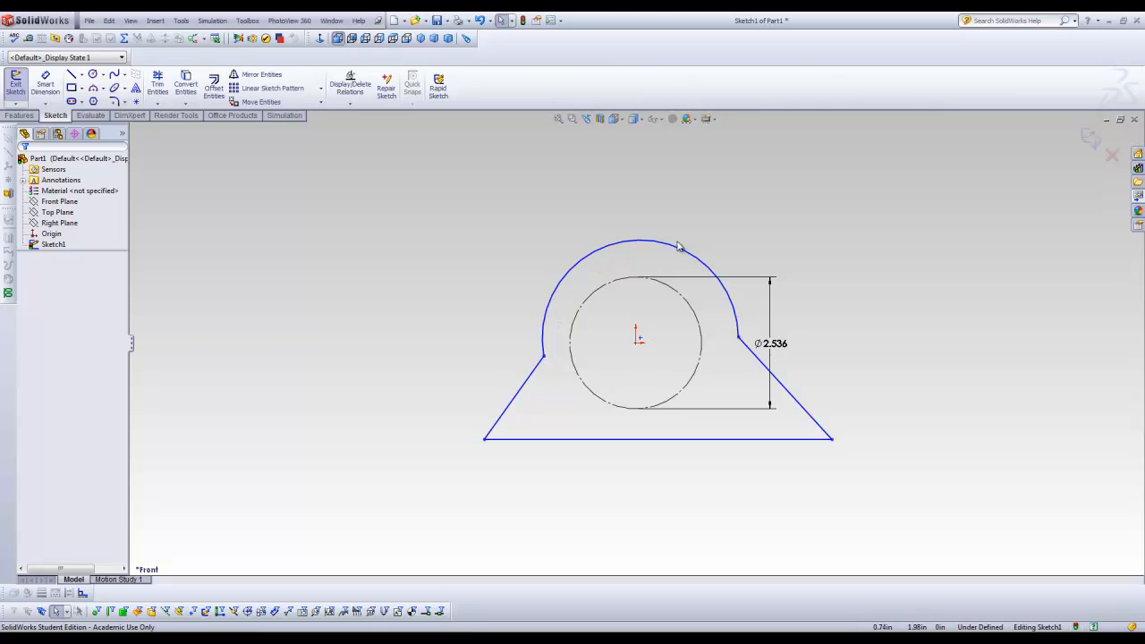
- Make the arc coradial with the construction circle and pull the base line's right corner inward to narrow the profile
left_click(610, 244)
left_click(594, 294, "ctrl")
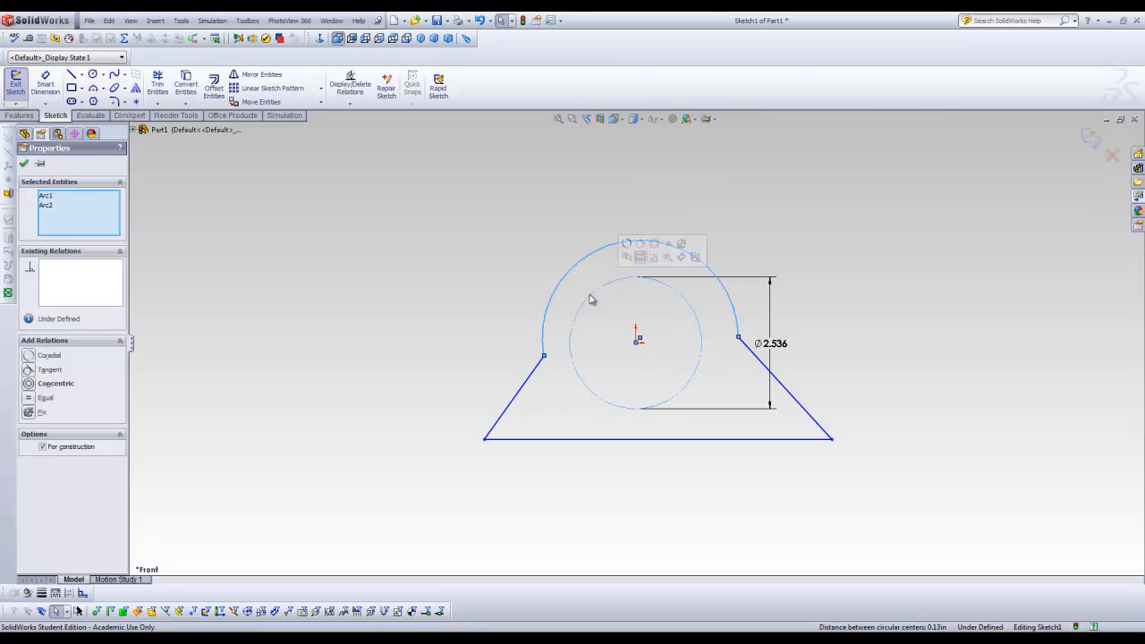
left_click(28, 356)
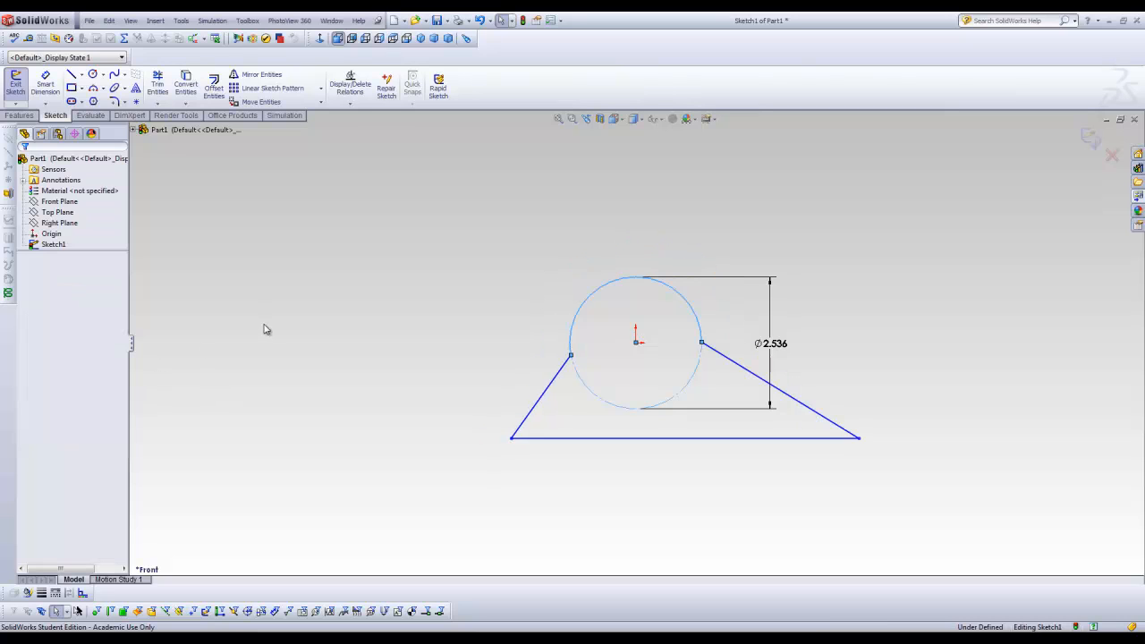
left_click_drag(859, 438, 758, 427)
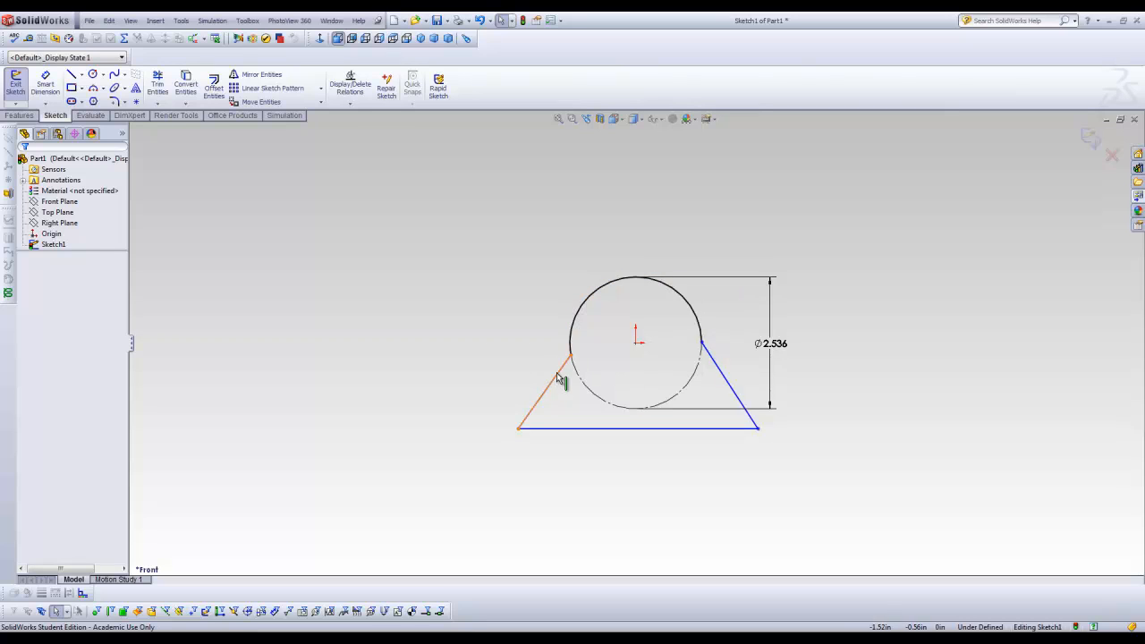
- Add a tangent relation between the arc and the left slanted line
left_click(576, 320)
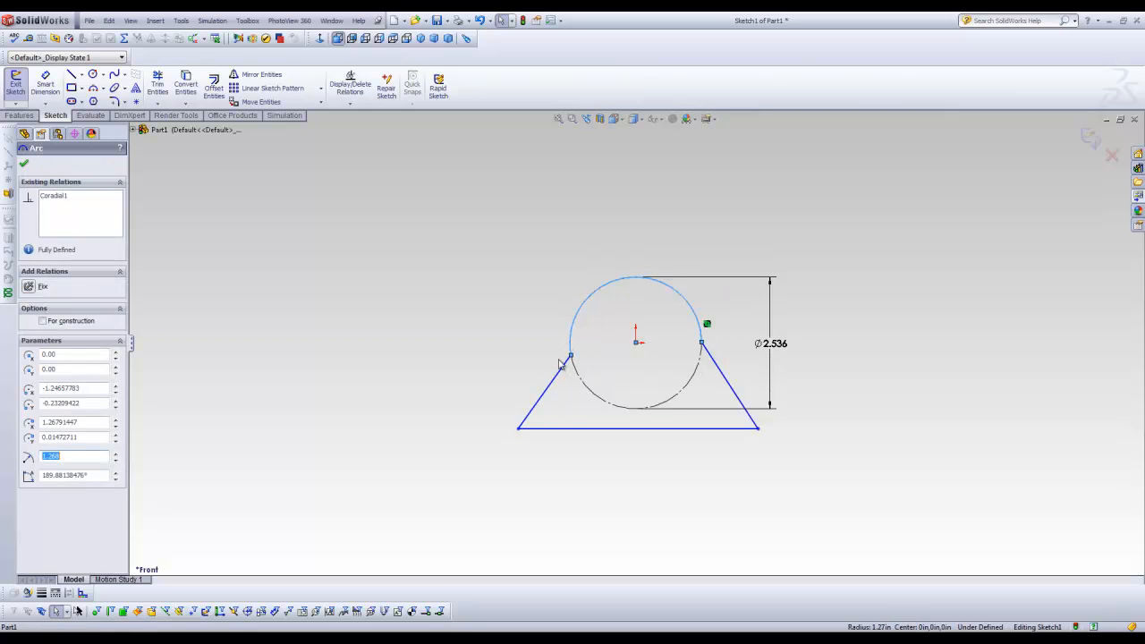
left_click(552, 383, "ctrl")
left_click(29, 356)
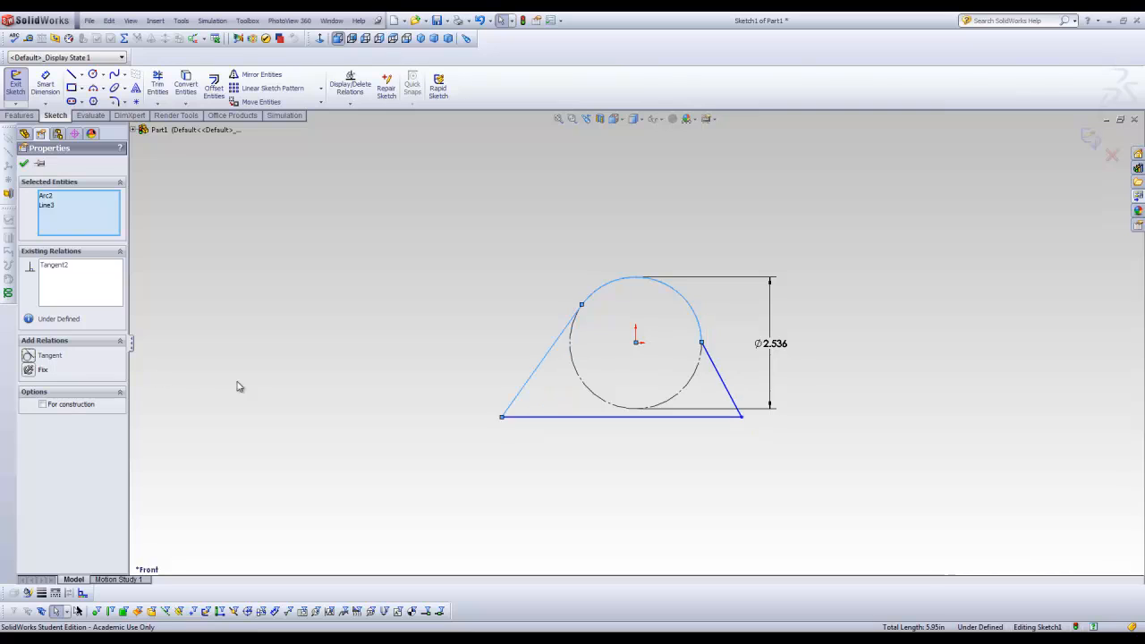
left_click(278, 386)
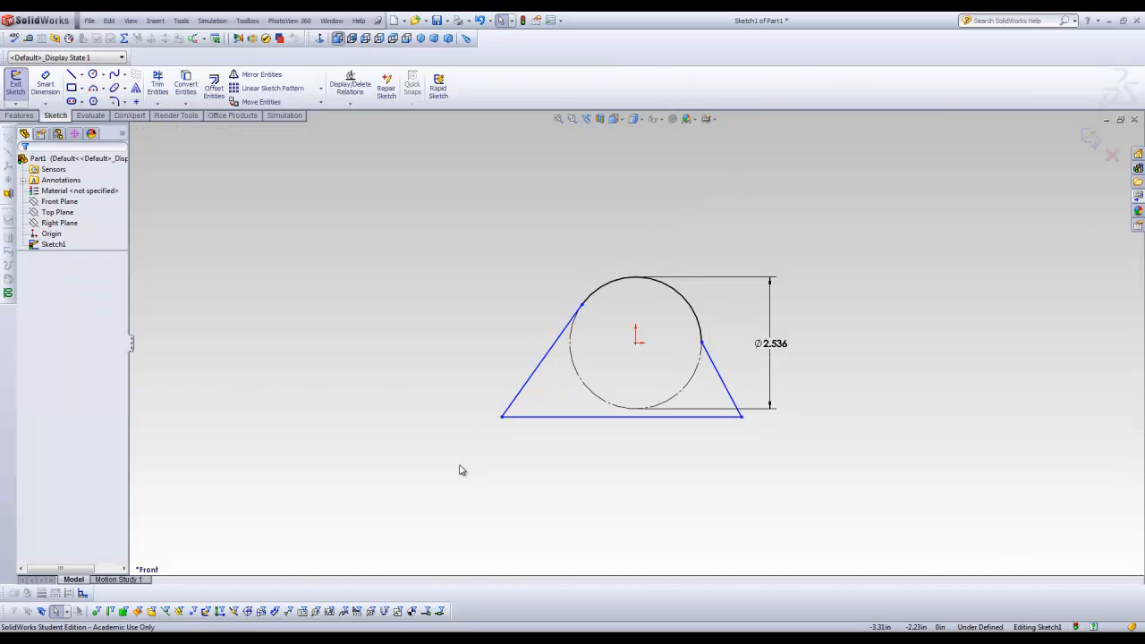
- Add a tangent relation between the arc and the right slanted line
left_click(725, 380)
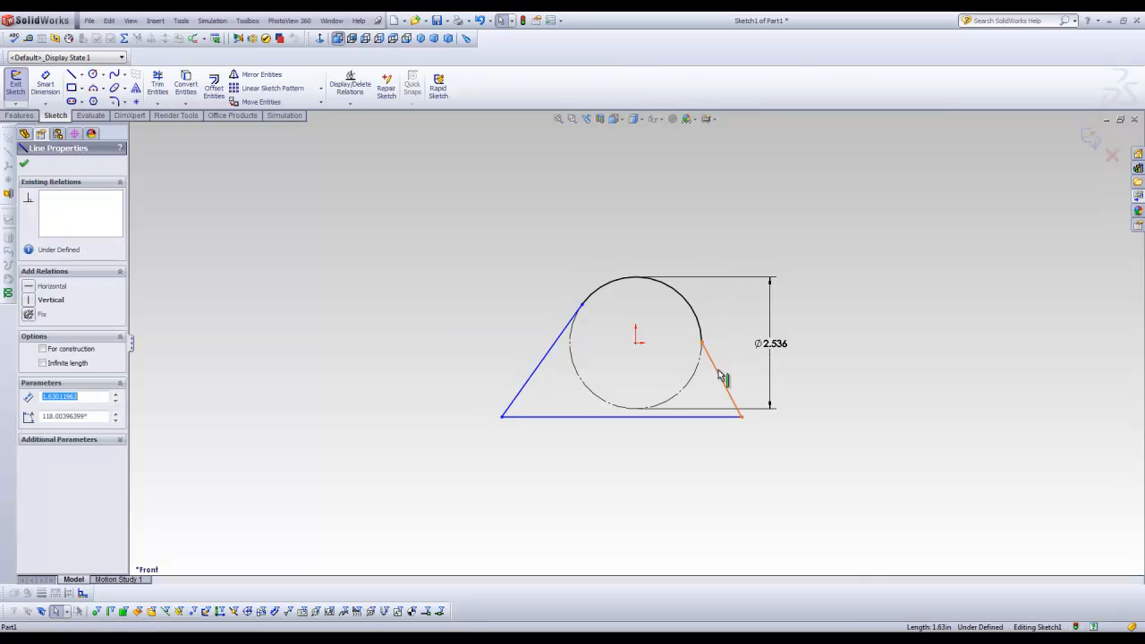
left_click(703, 337, "ctrl")
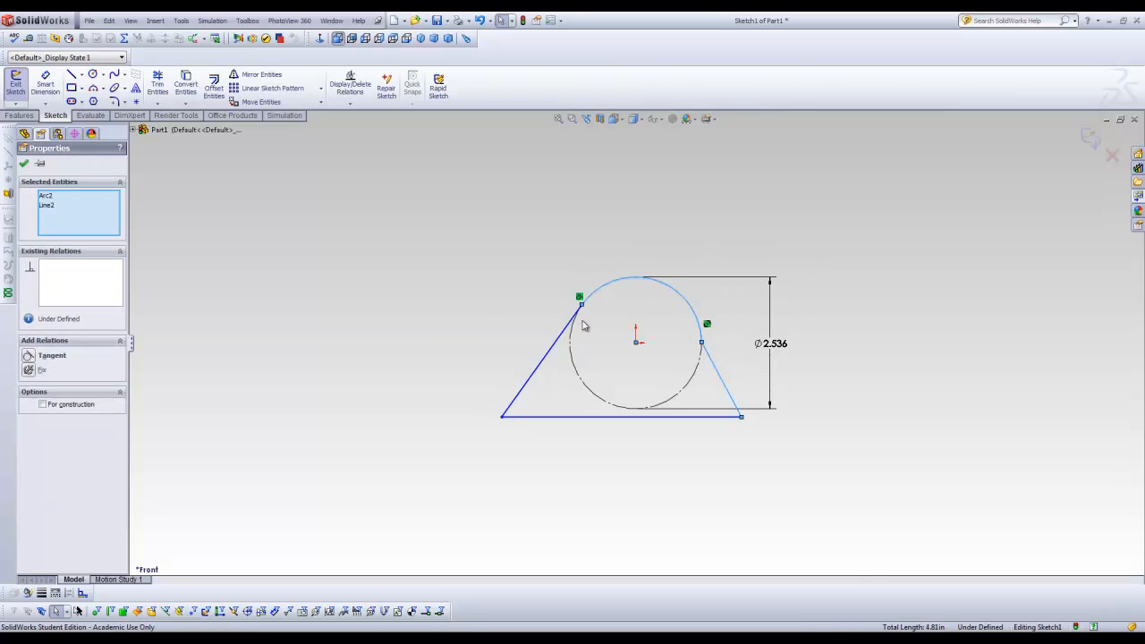
left_click(39, 359)
left_click(361, 328)
- Move the base line downward so it sits clear below the construction circle
left_click(614, 419)
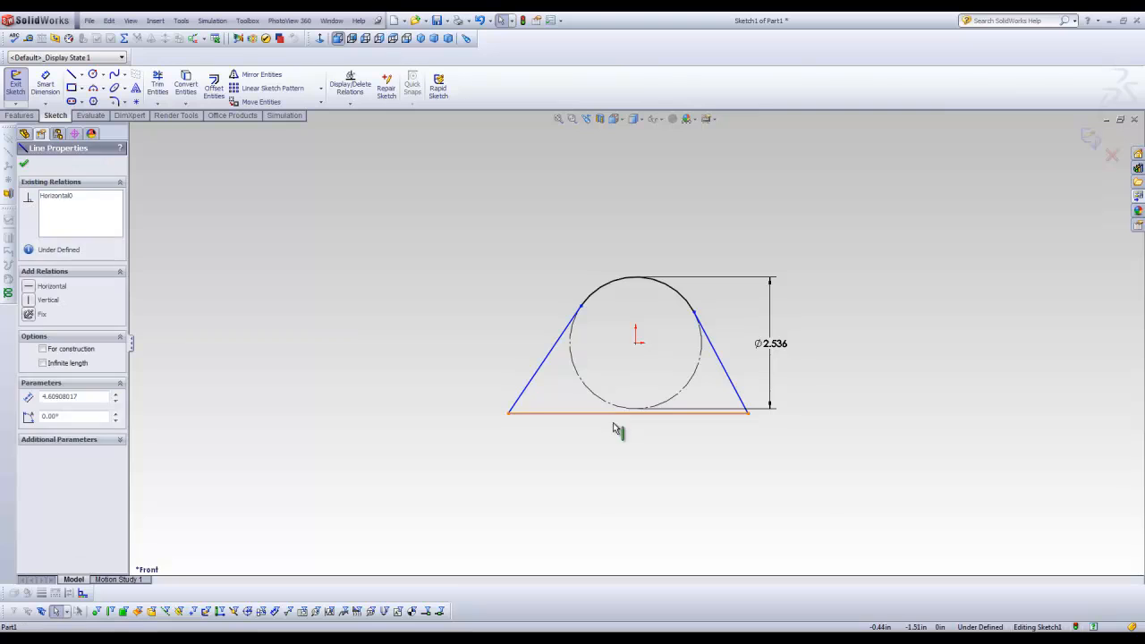
left_click_drag(614, 424, 614, 451)
left_click(443, 390)
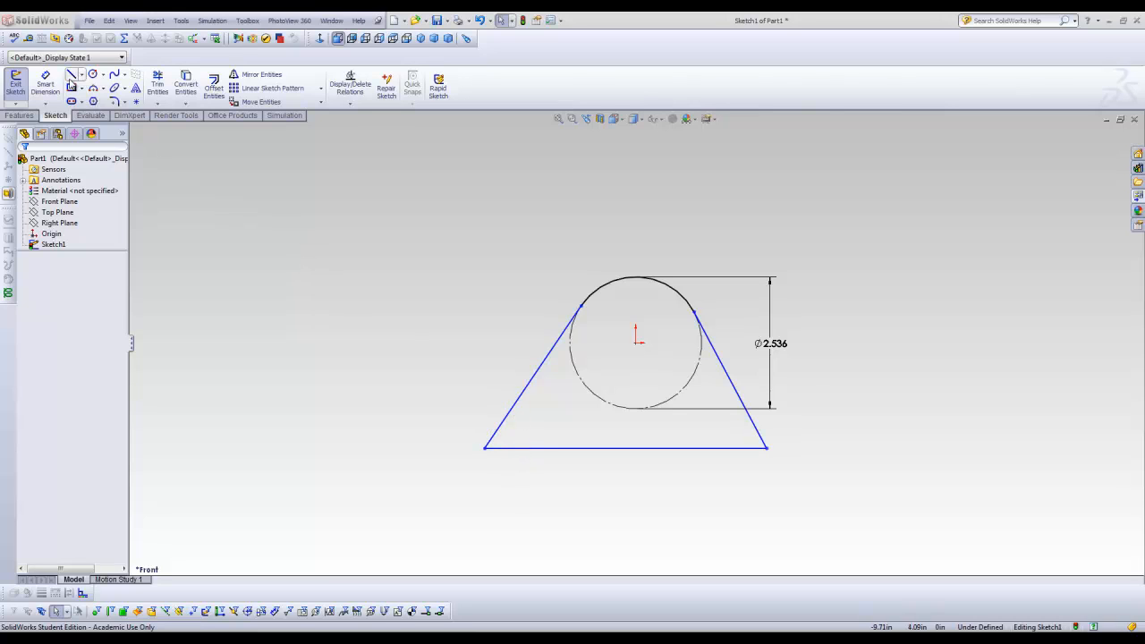
- Draw a vertical line about 0.76 in long from the left slanted line down to the base line
left_click(71, 74)
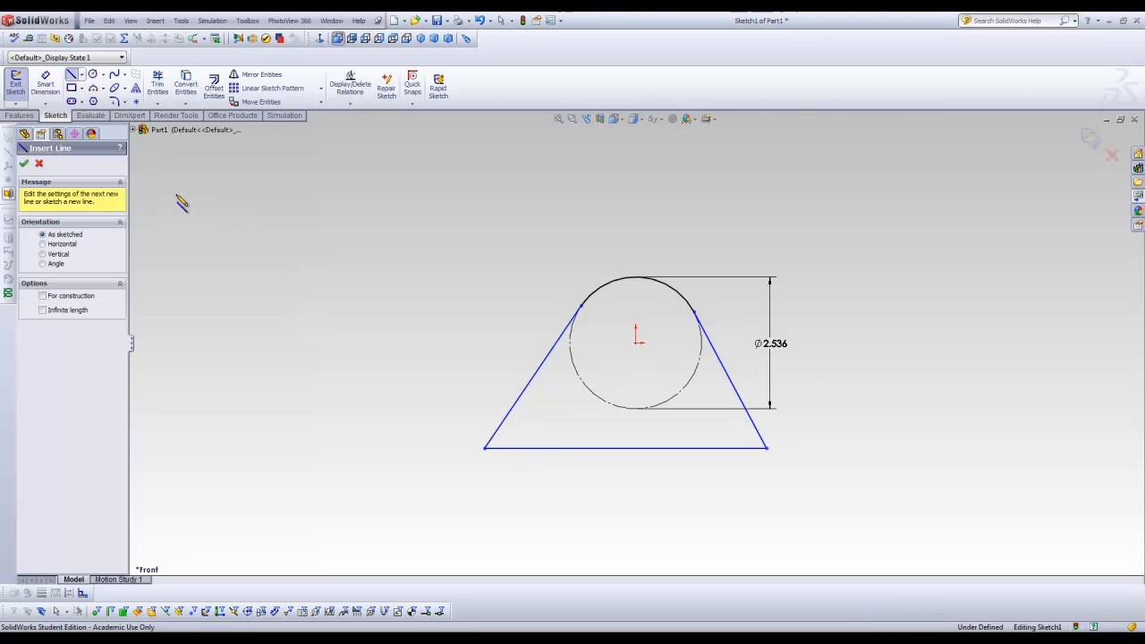
left_click(514, 414)
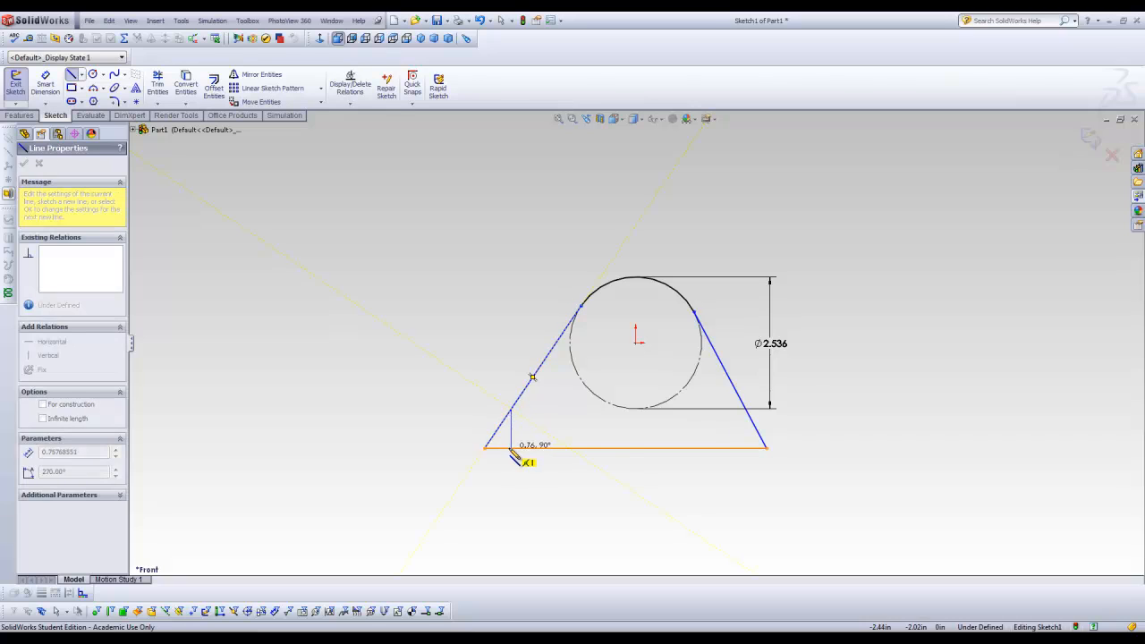
left_click(511, 448)
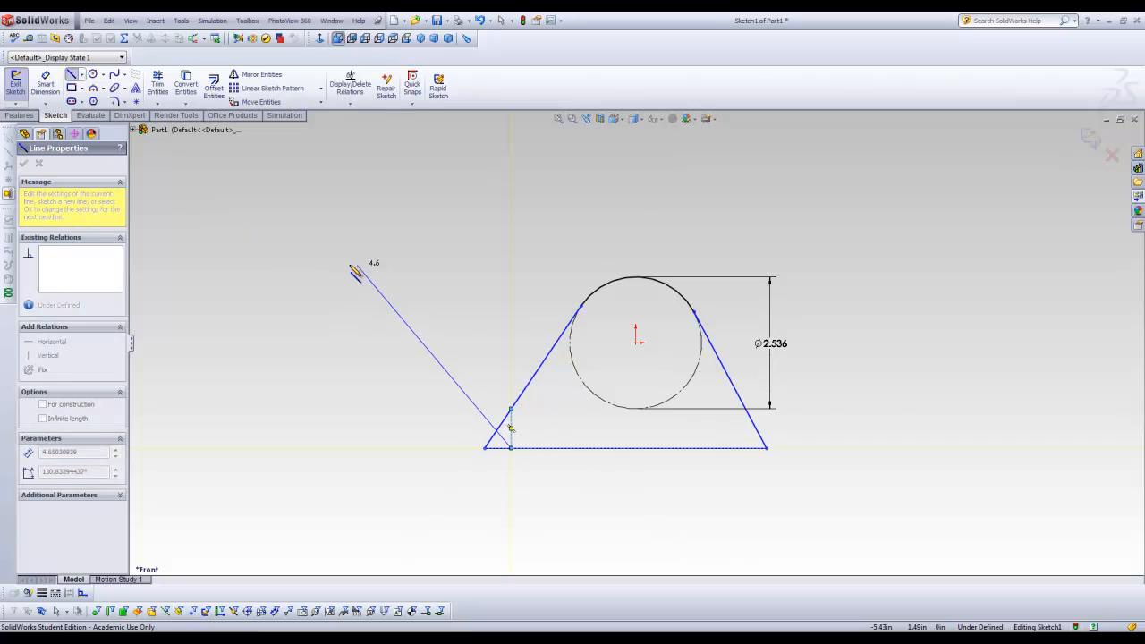
key("Escape")
- Draw a short vertical line from the right slanted line down to the base line near its right corner
left_click(71, 75)
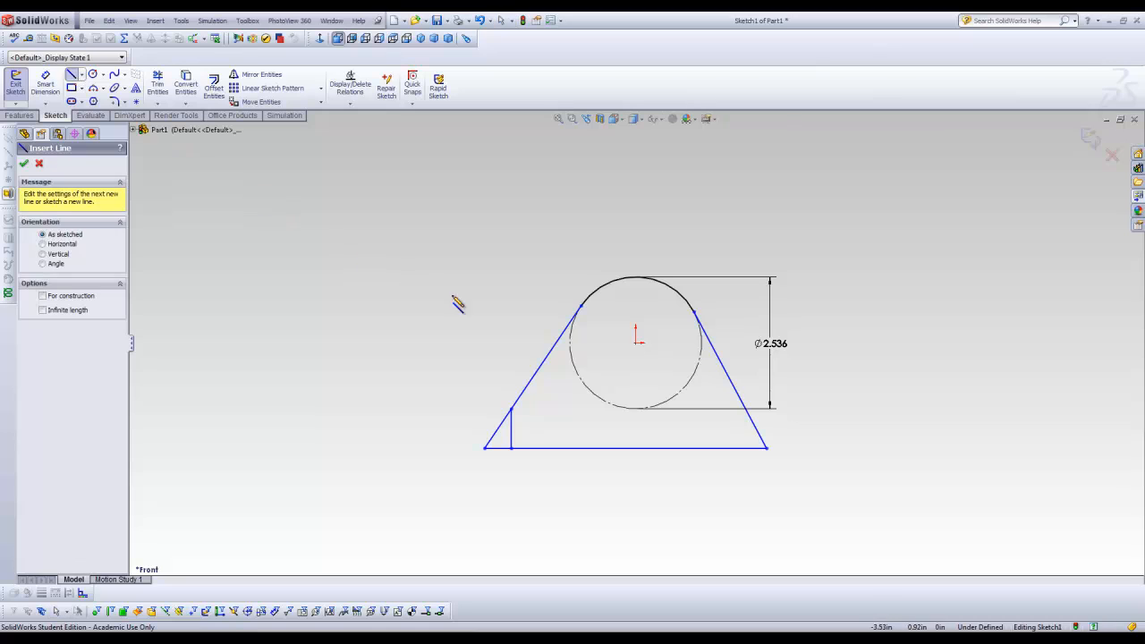
left_click(748, 413)
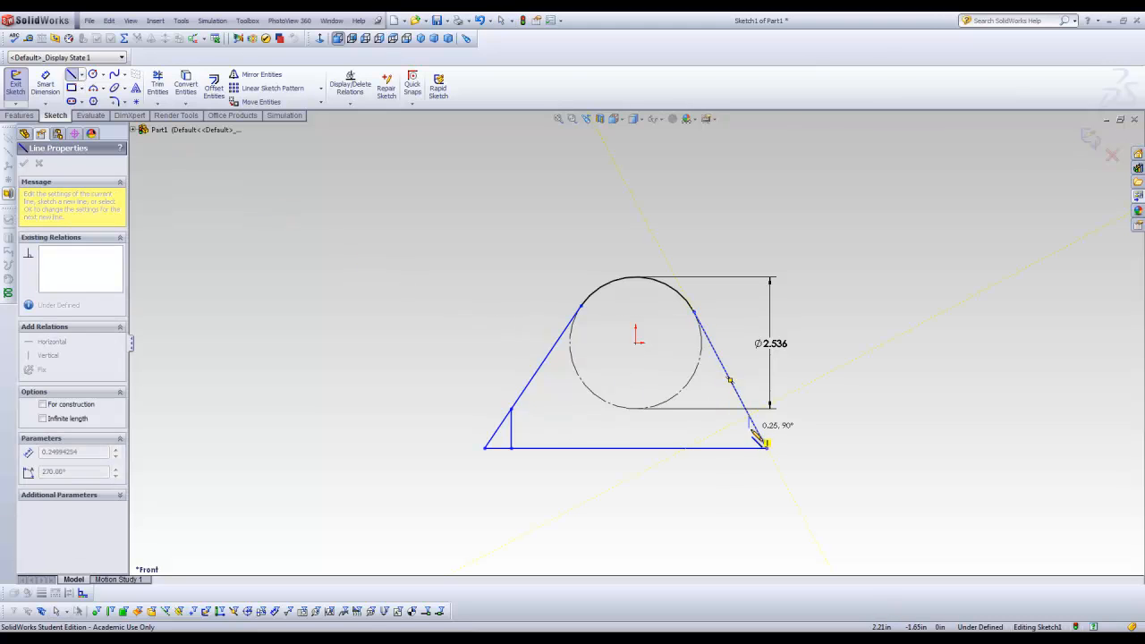
left_click(748, 447)
key("Escape")
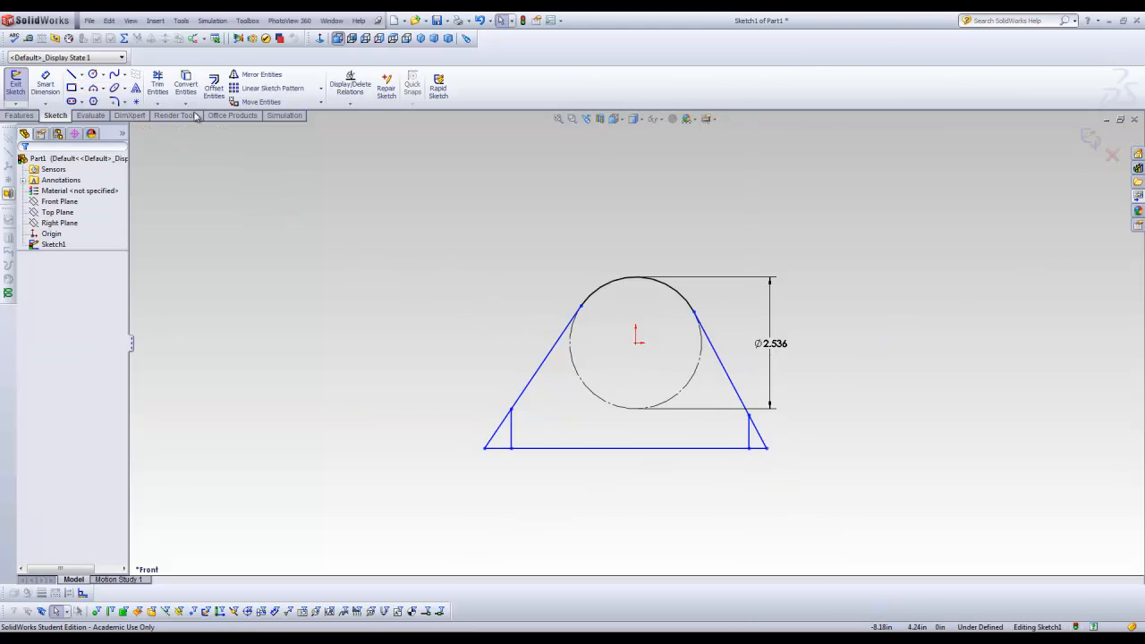
- Add a horizontal relation between the upper endpoints of the two short vertical lines
left_click(510, 410)
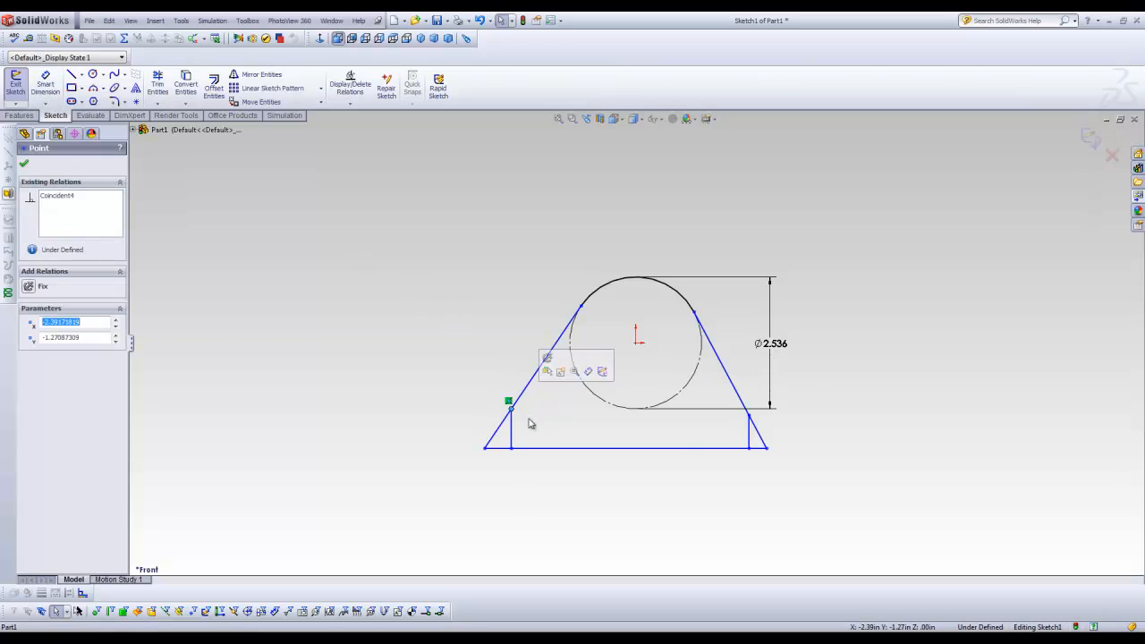
left_click(748, 417, "ctrl")
left_click(27, 356)
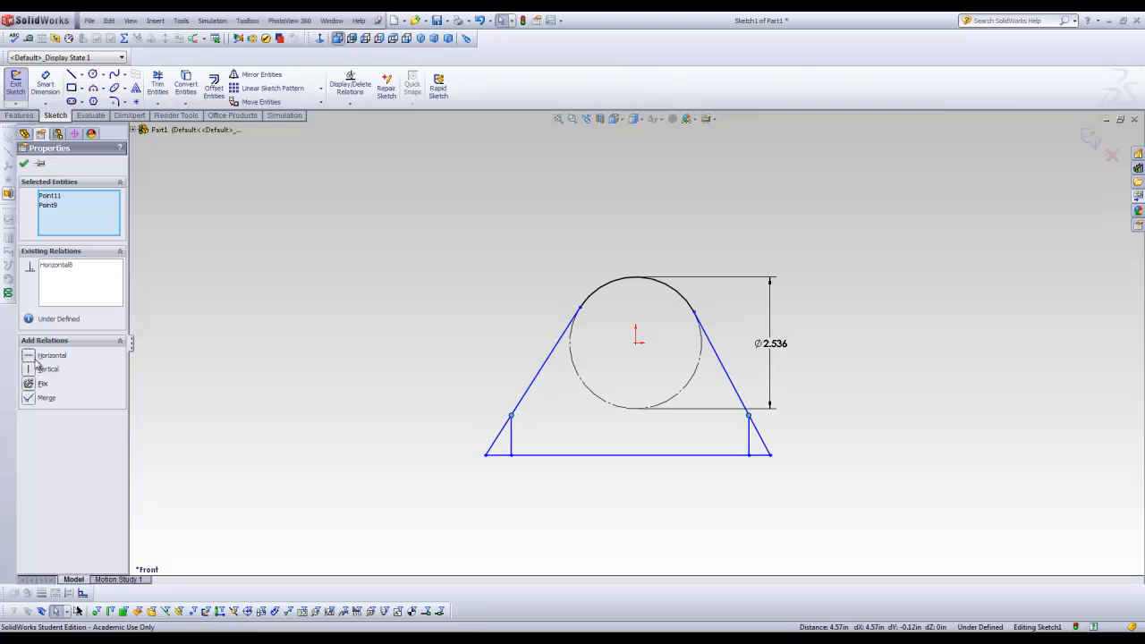
left_click(364, 424)
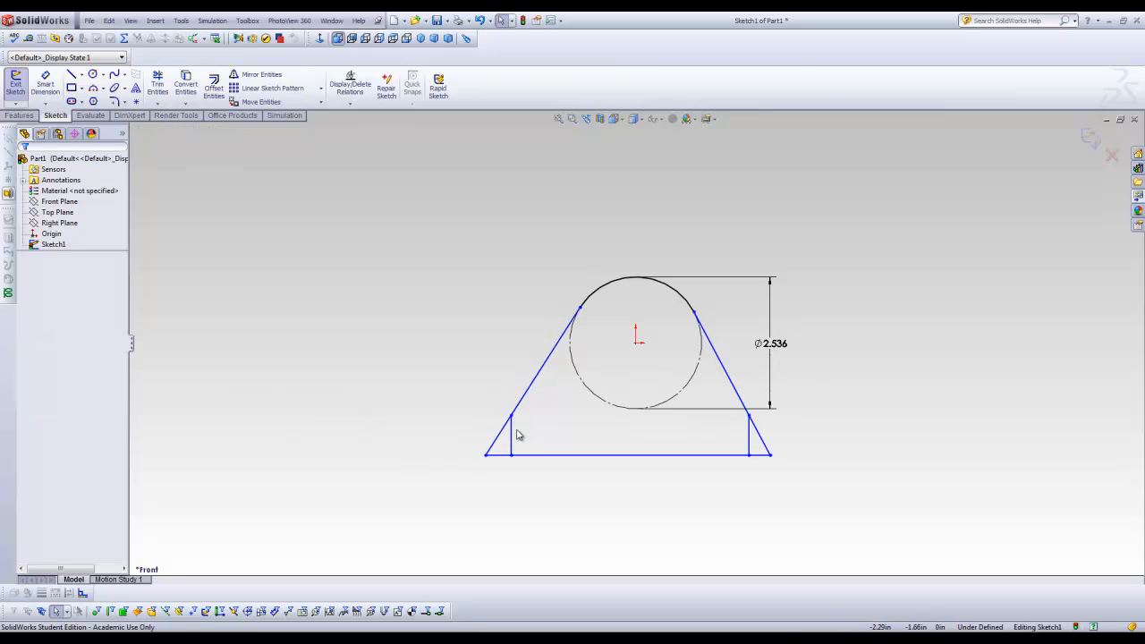
mouse_move(513, 417)
left_mouse_down()
mouse_move(513, 441)
mouse_move(512, 418)
left_mouse_up()
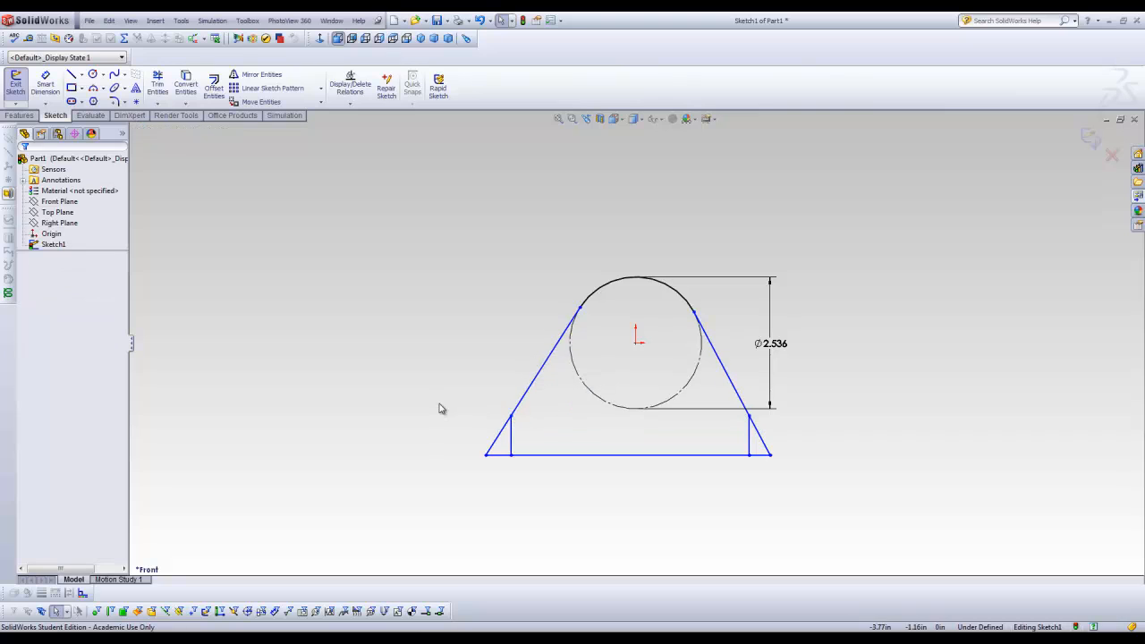
left_click(499, 435)
key("Delete")
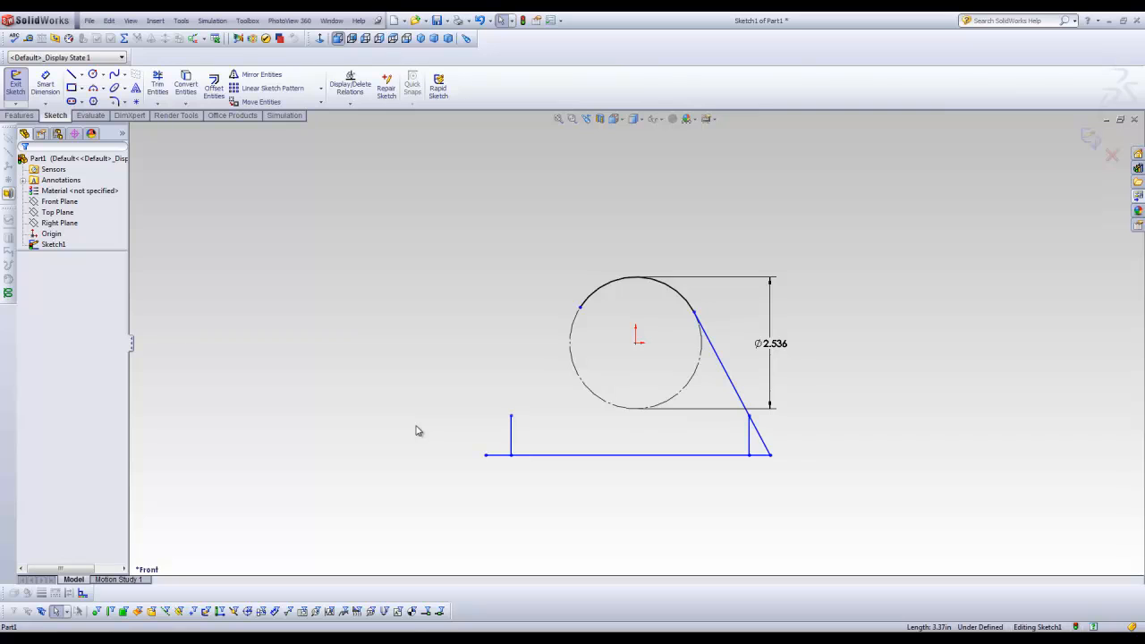
key("ctrl+z")
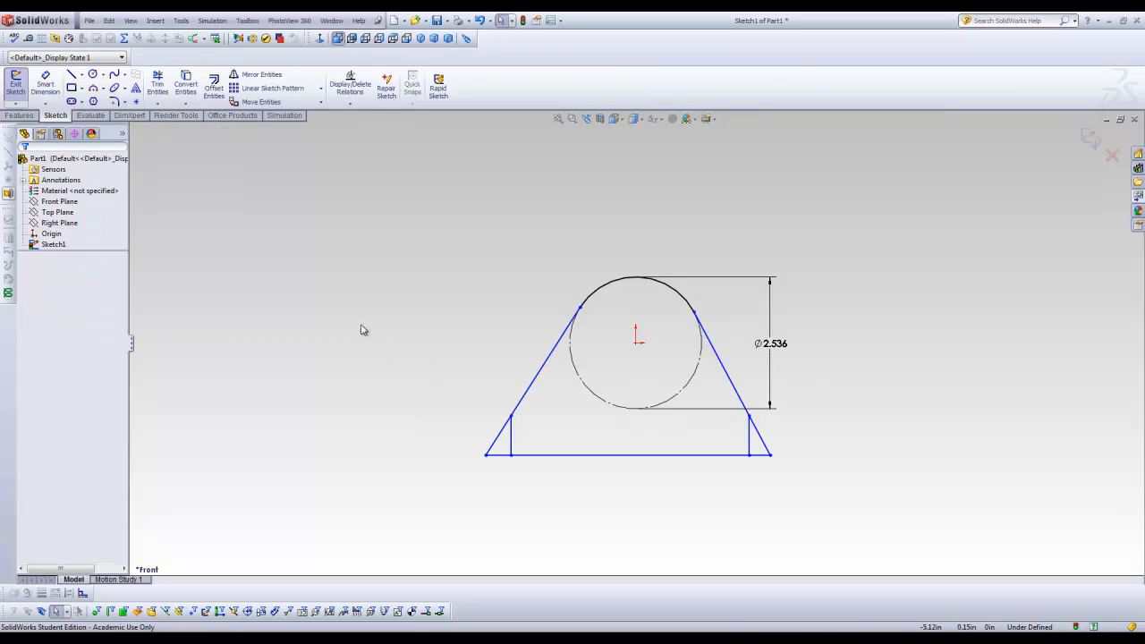
- Trim away the slanted and base line segments outside the two short vertical lines with Trim to closest
left_click(157, 85)
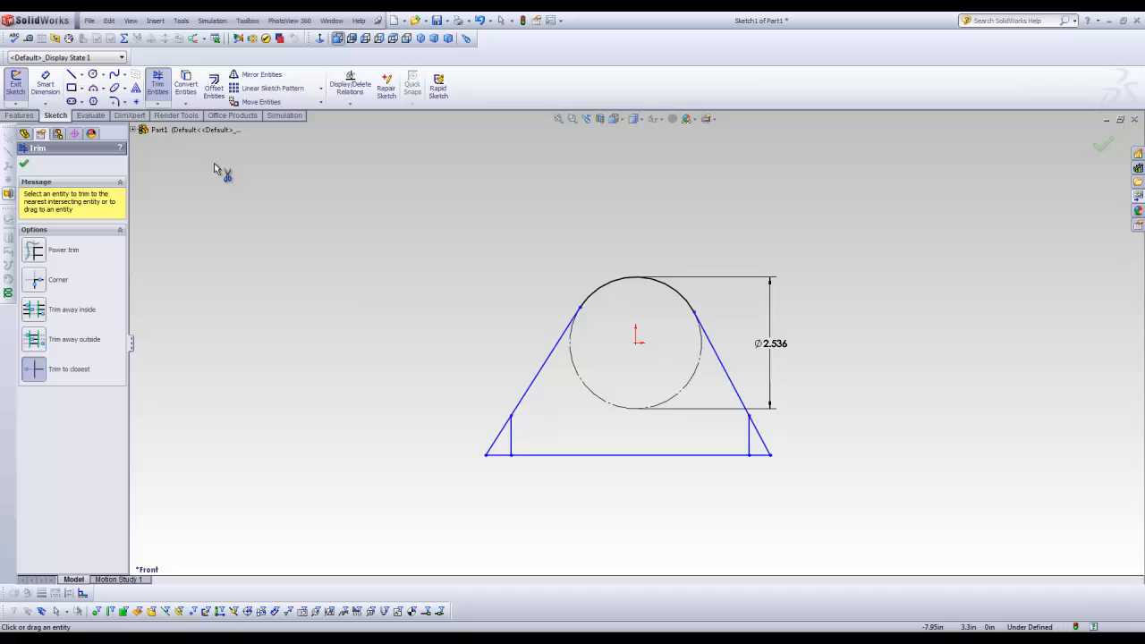
left_click(494, 444)
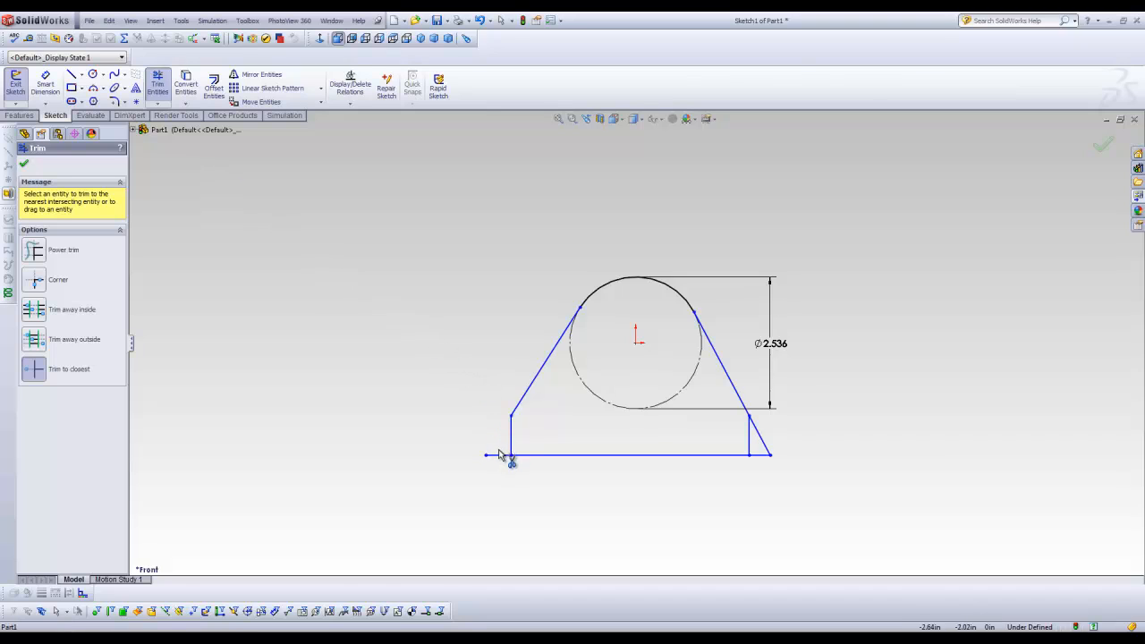
left_click(497, 454)
left_click(761, 436)
left_click(760, 454)
left_click(24, 163)
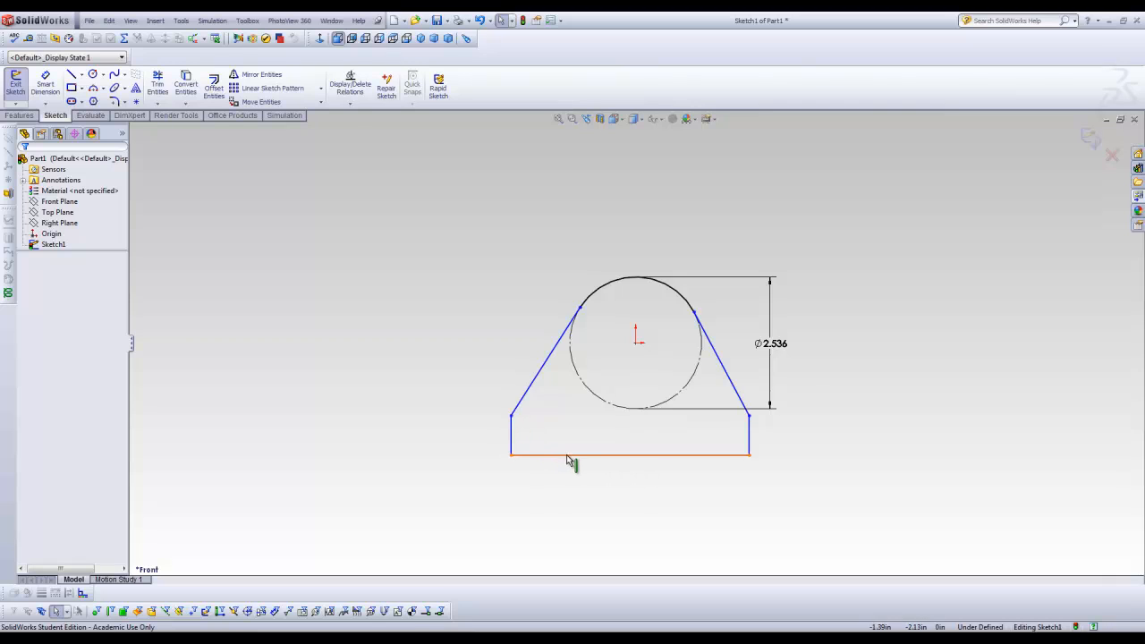
- Add a vertical relation between the base line's midpoint and the circle's center at the origin
right_click(625, 454)
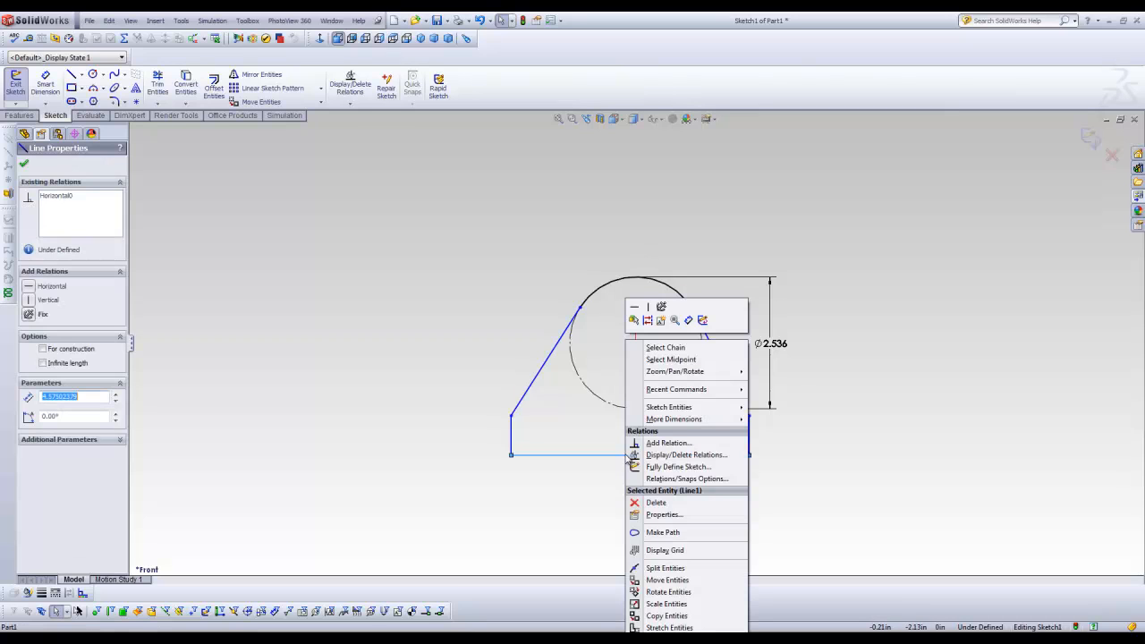
left_click(663, 365)
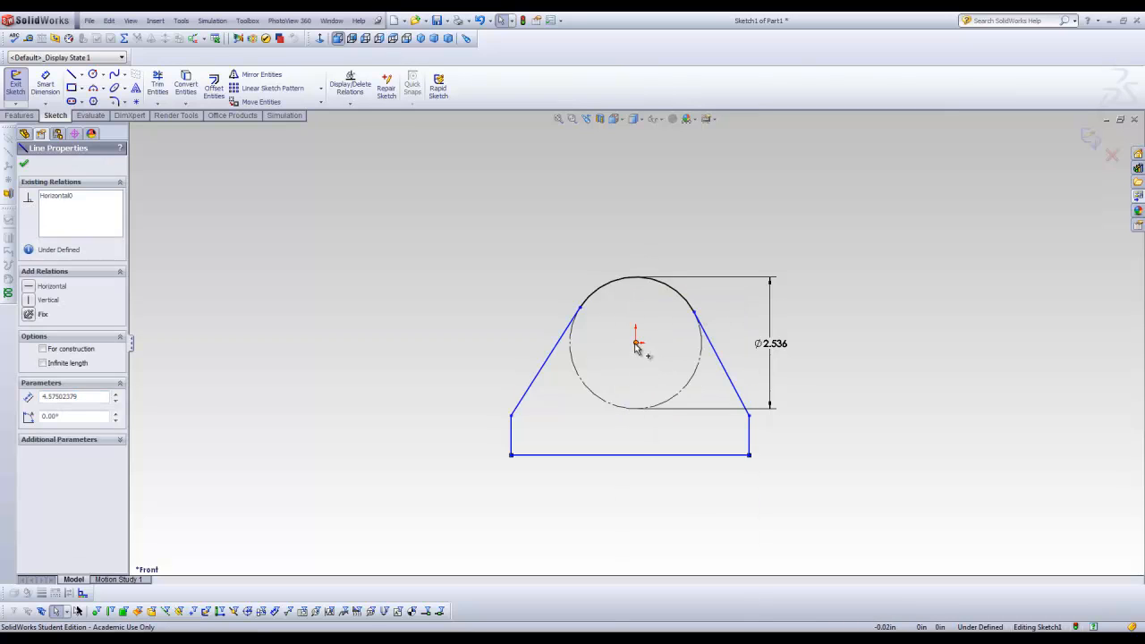
left_click(635, 345, "ctrl")
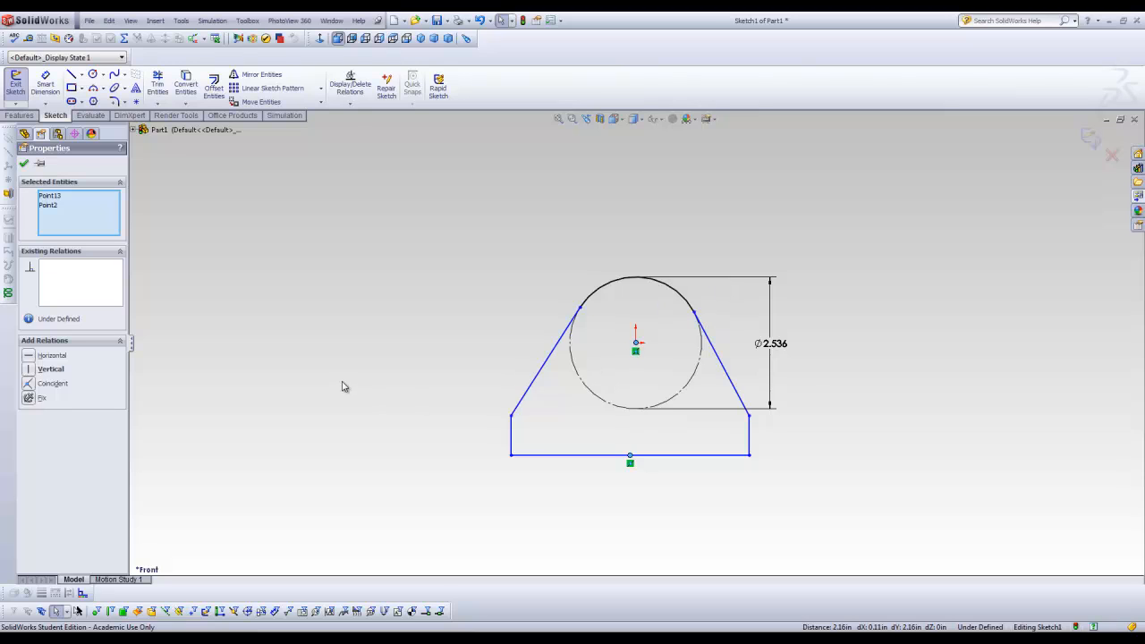
left_click(30, 369)
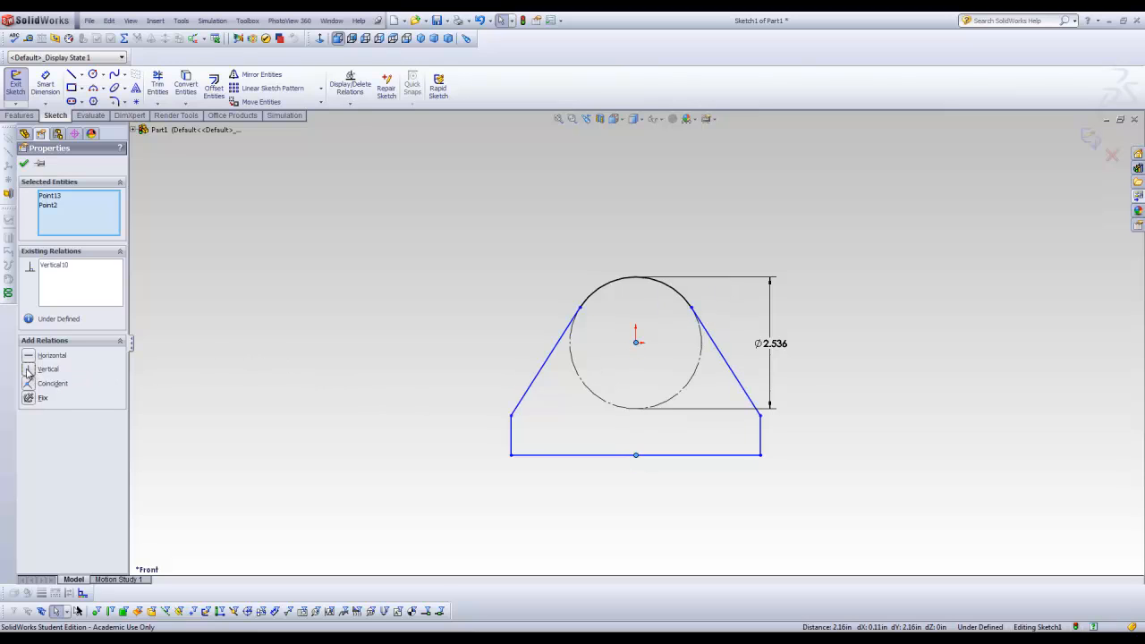
left_click(256, 374)
- Pull the profile's left vertical edge inward and dimension the base line's length as 4 in
mouse_move(517, 442)
left_mouse_down()
mouse_move(549, 447)
mouse_move(506, 440)
mouse_move(578, 432)
mouse_move(526, 431)
left_mouse_up()
left_click(455, 404)
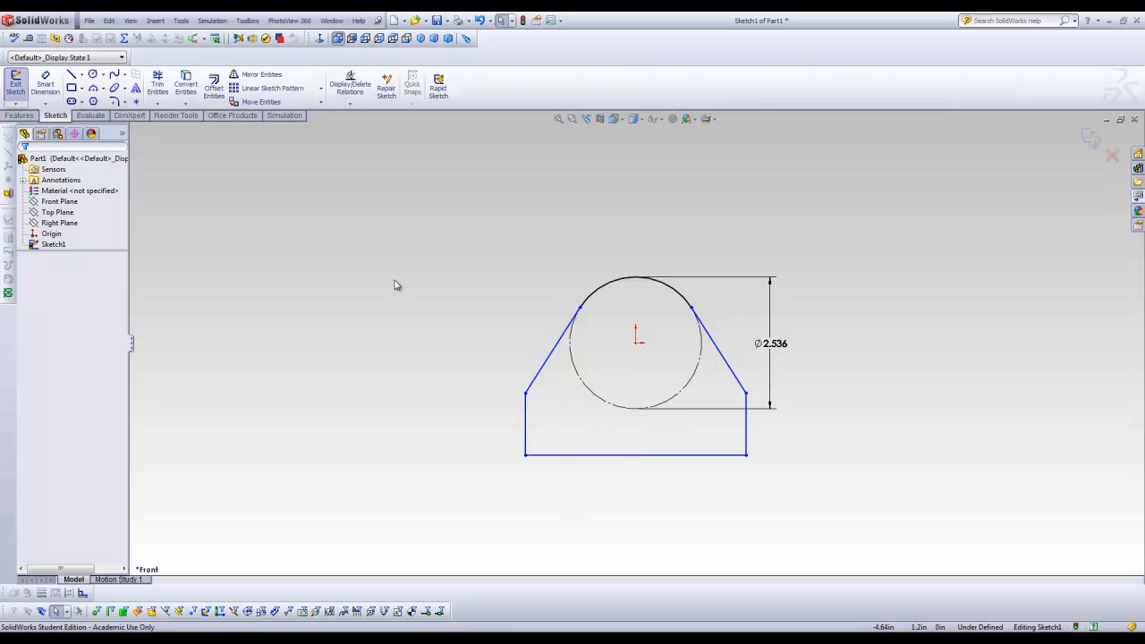
key("d")
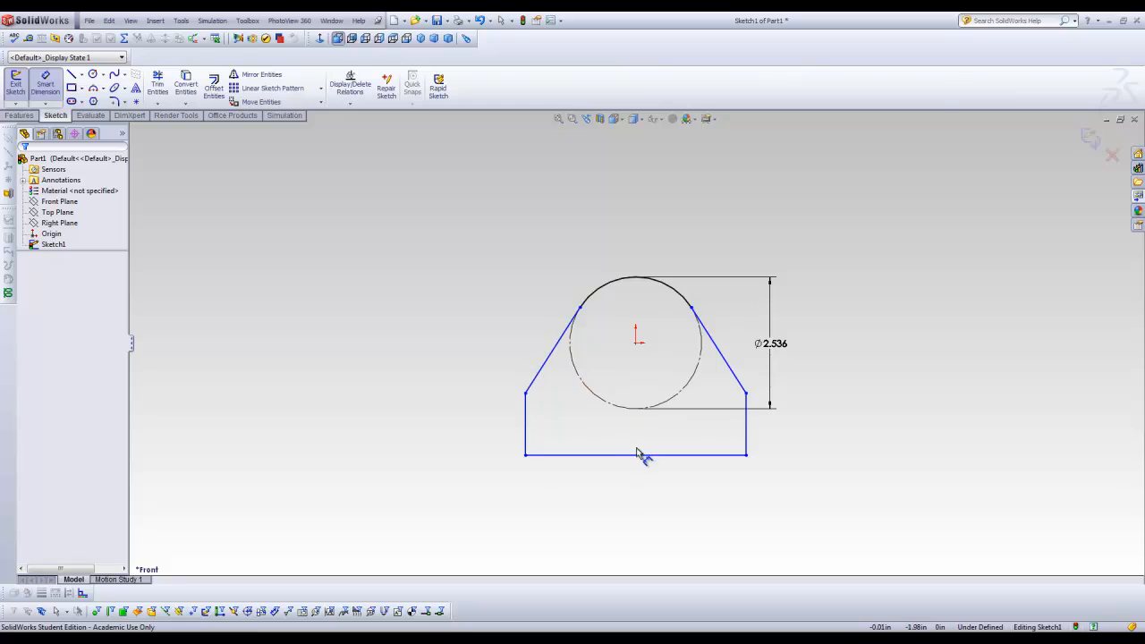
left_click(646, 461)
left_click(647, 508)
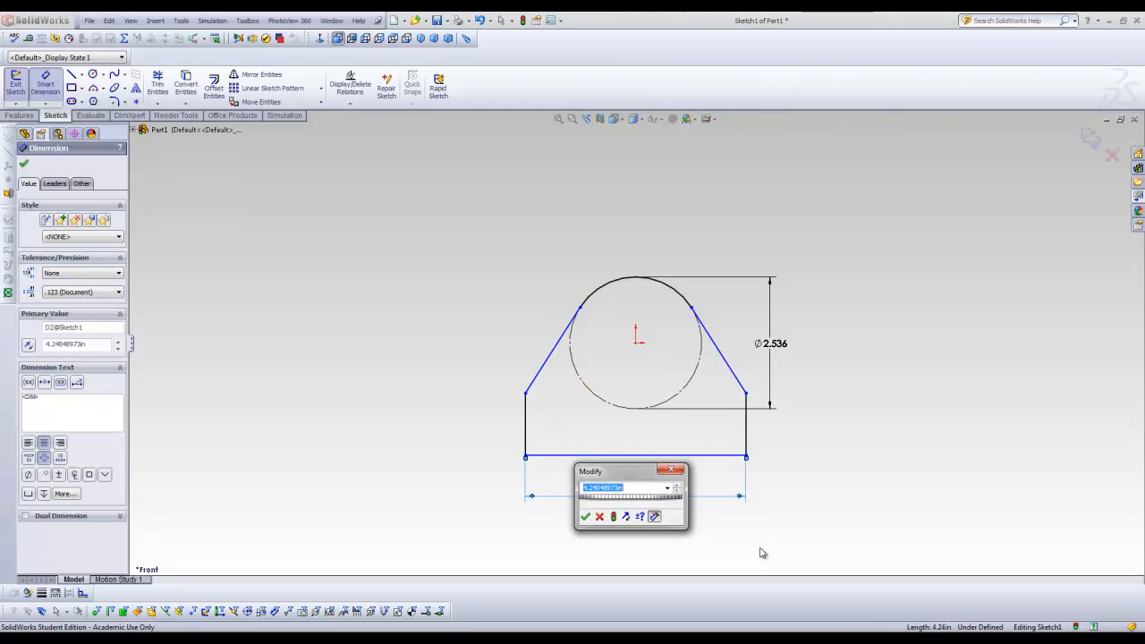
type("4")
key("Return")
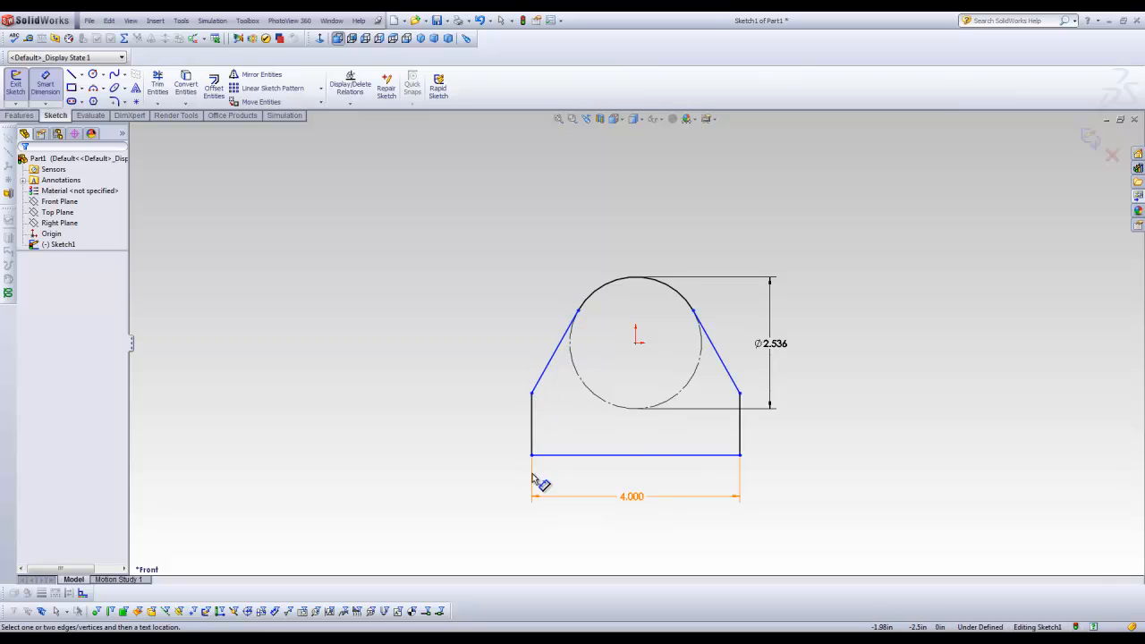
- Add 0.25 in sketch fillets at both corners where the slanted lines meet the vertical lines
left_click(114, 101)
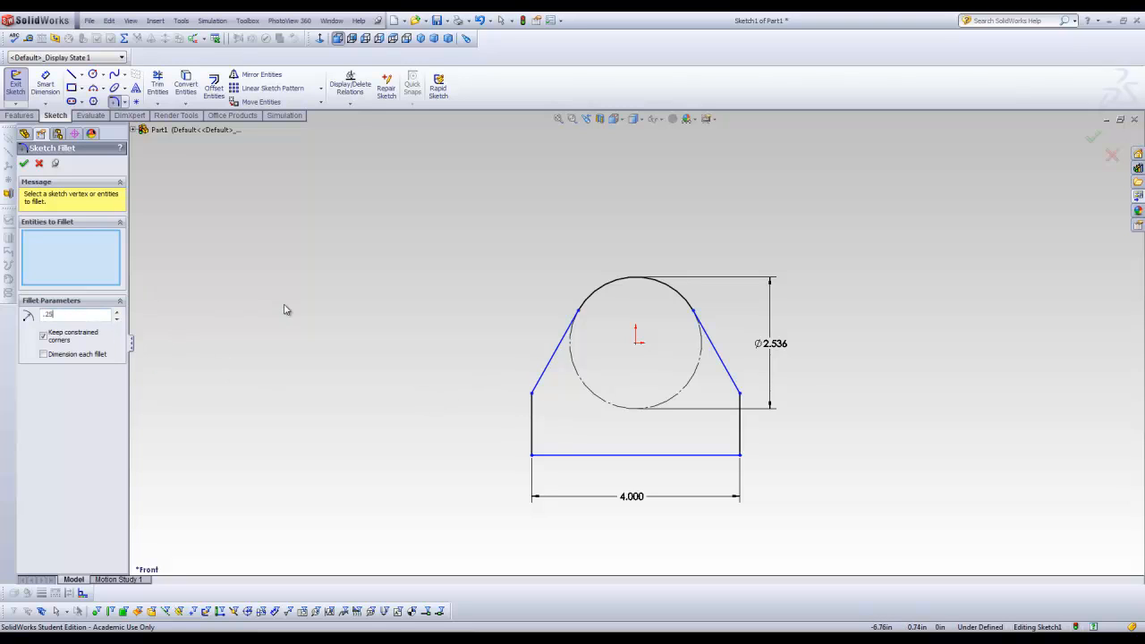
left_click(534, 394)
left_click(737, 395)
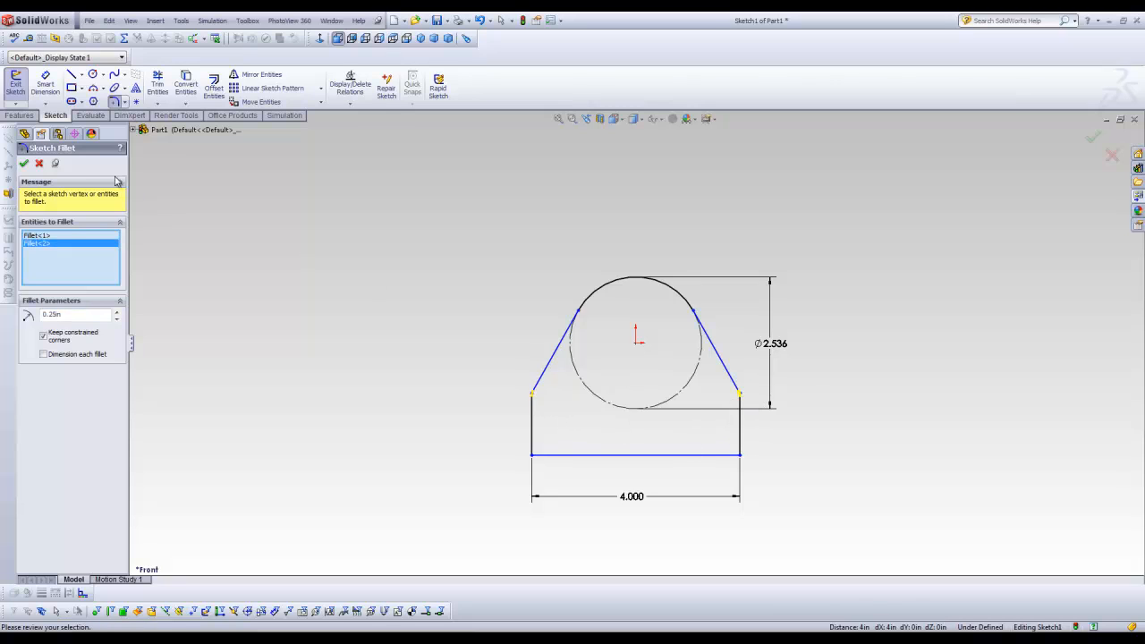
left_click(23, 163)
- Dimension the left vertical line's length as 0.408 in
scroll(548, 403, "down", 3)
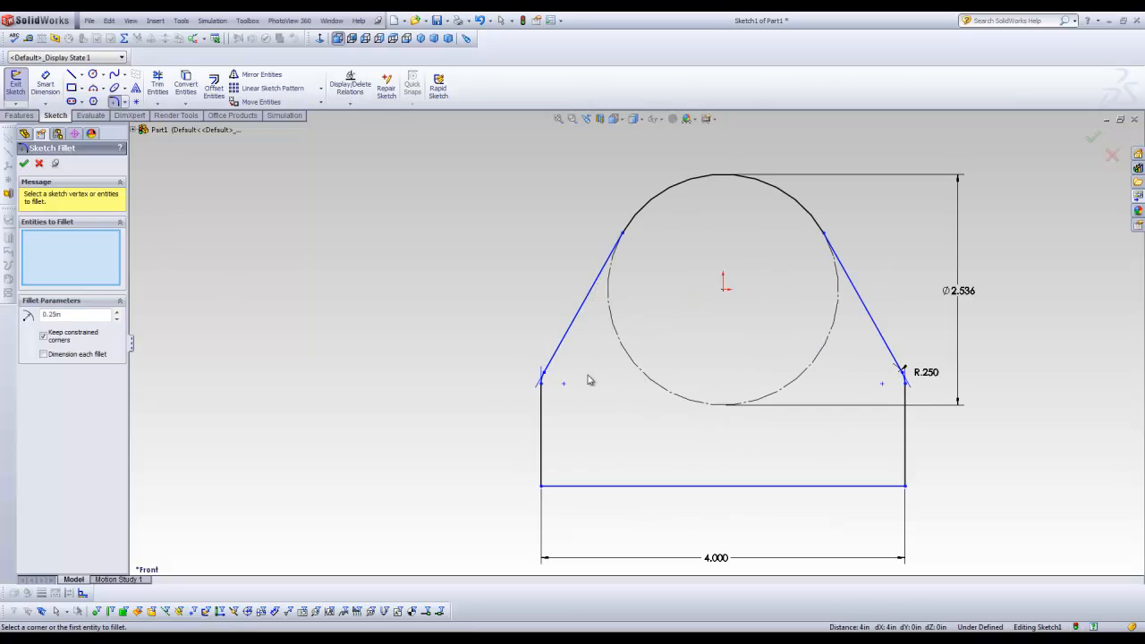
scroll(582, 382, "down", 3)
scroll(504, 310, "up", 1)
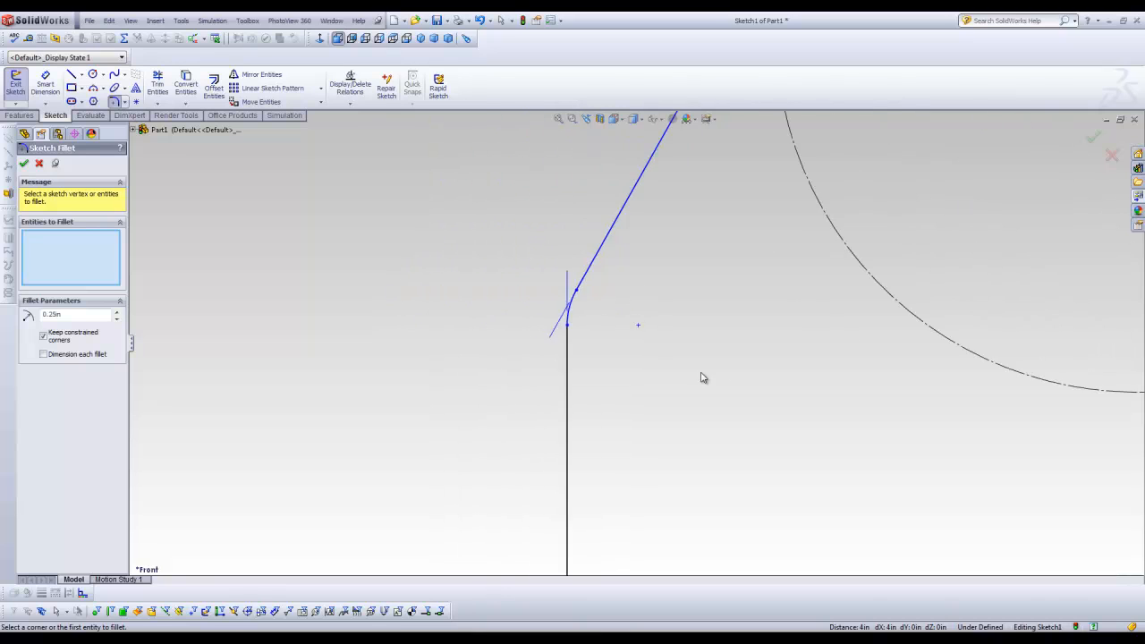
scroll(715, 380, "up", 5)
scroll(760, 380, "down", 3)
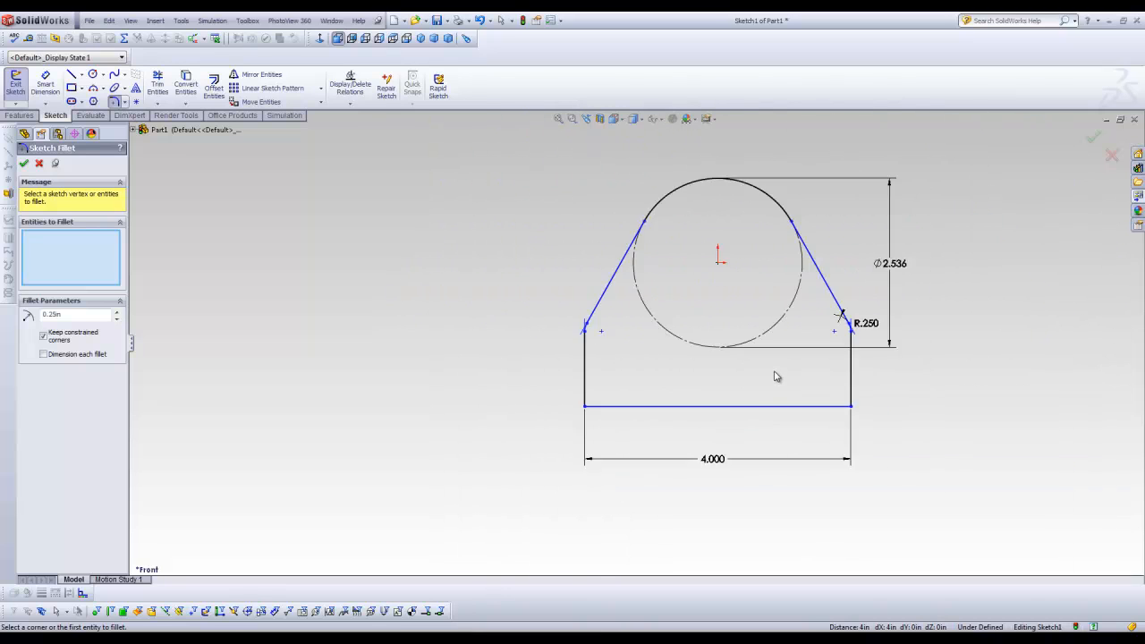
left_click(59, 90)
left_click(544, 383)
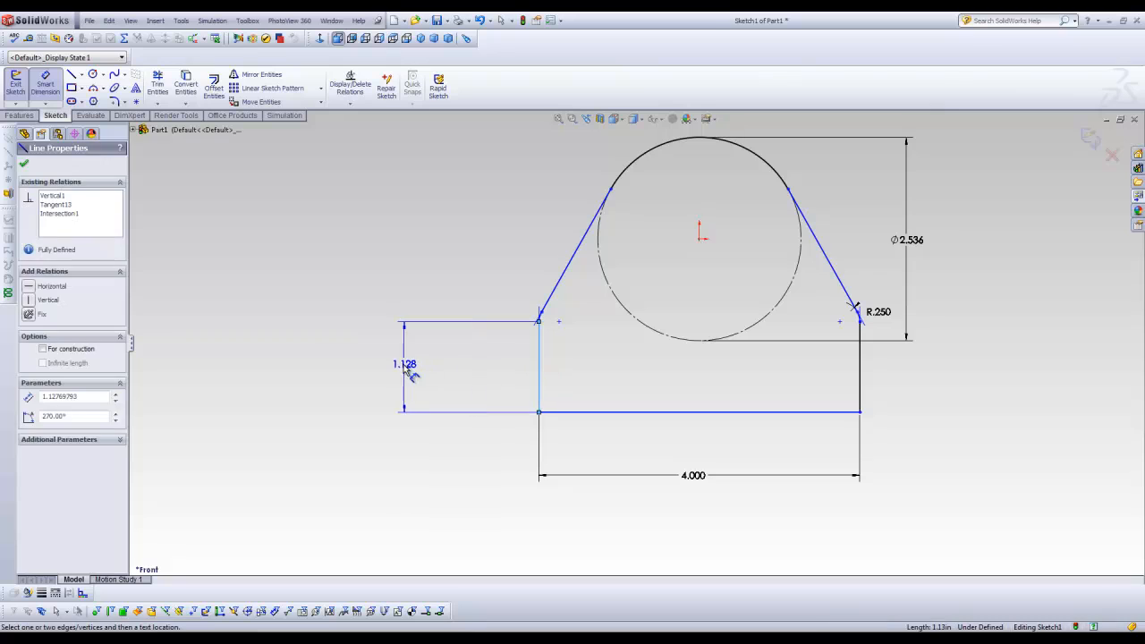
left_click(391, 367)
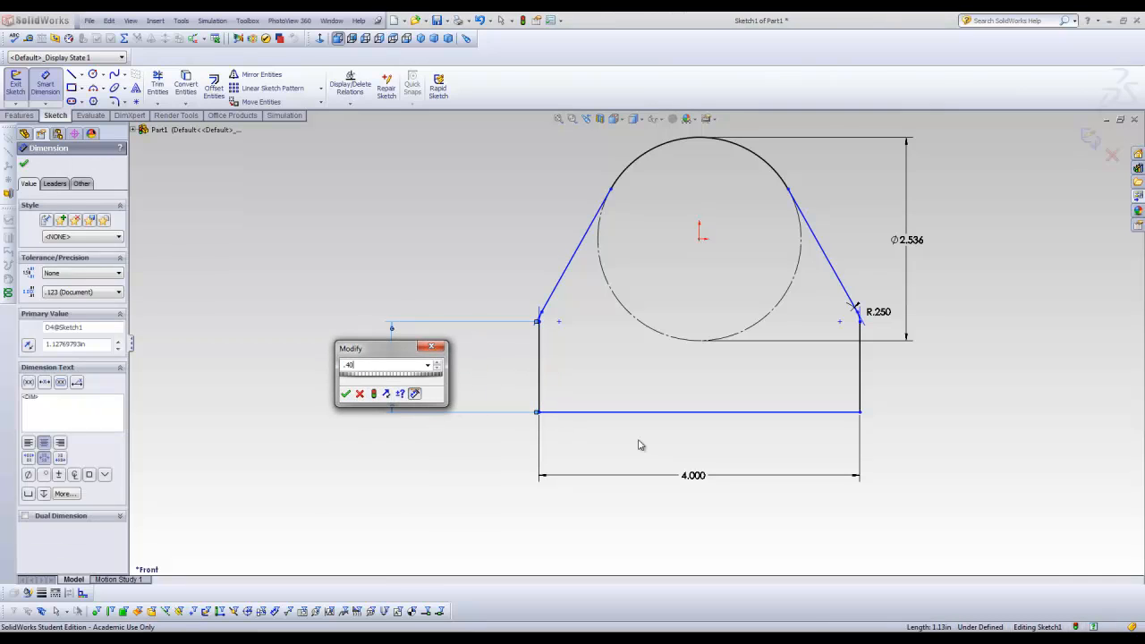
key("Return")
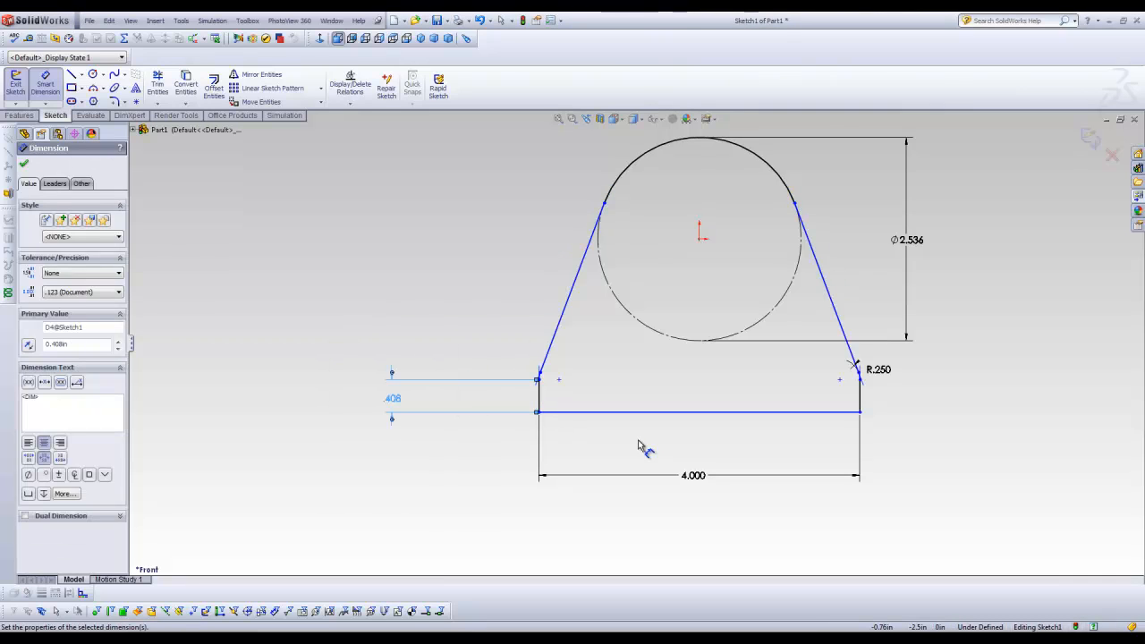
- Draw a vertical construction line from the arc's top point to the midpoint of the base line
left_click(506, 298)
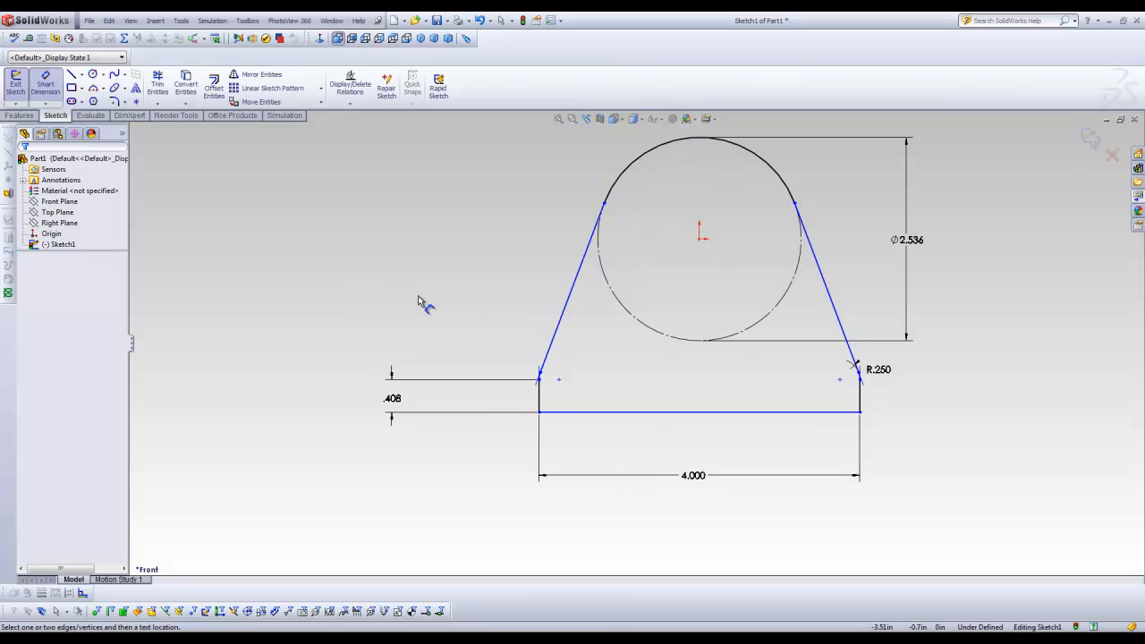
key("Escape")
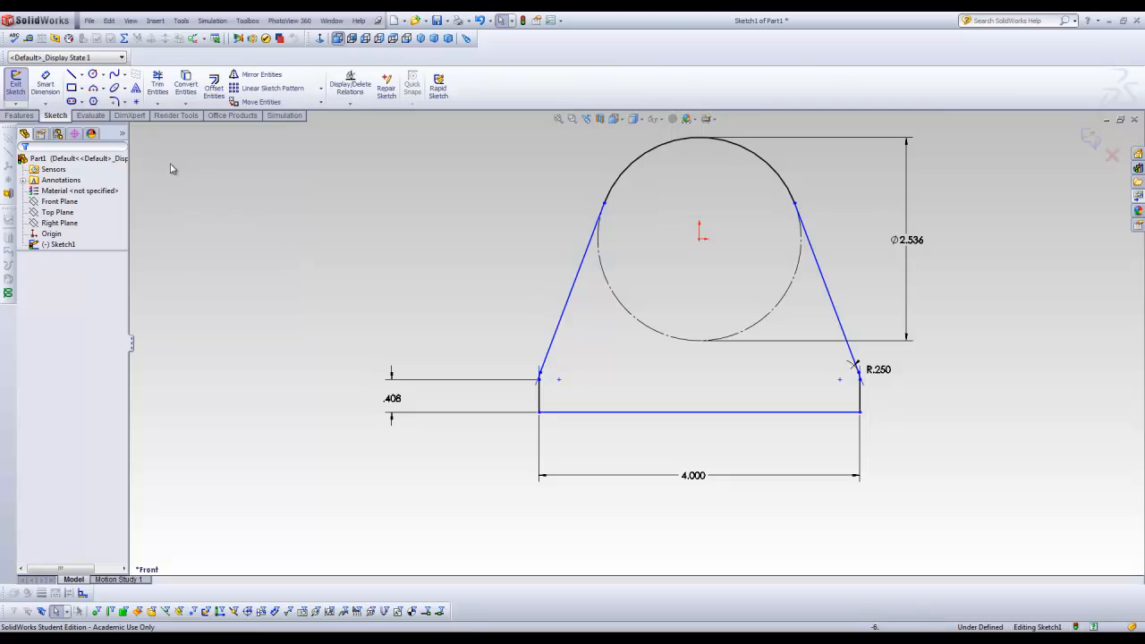
left_click(71, 76)
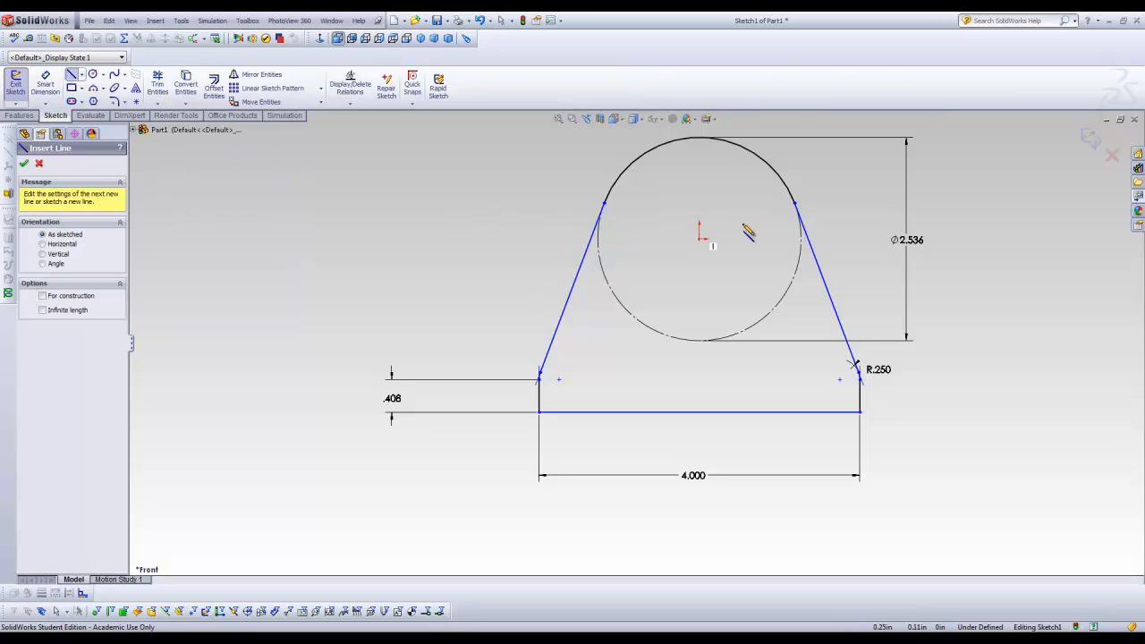
left_click(701, 138)
left_click(700, 413)
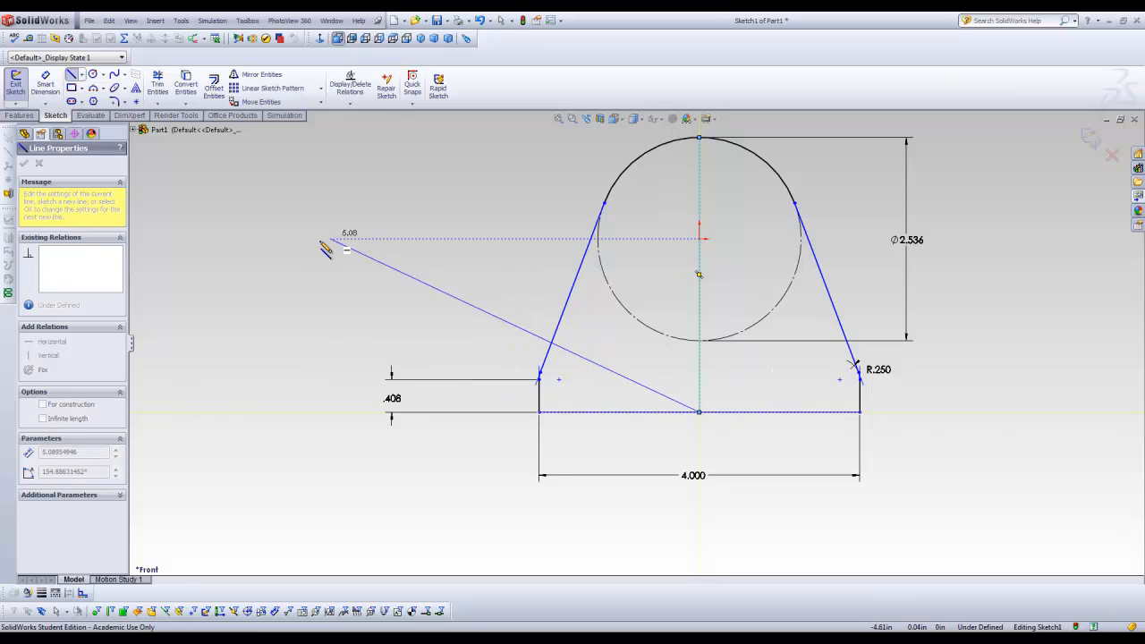
key("Escape")
left_click(698, 358)
left_click(51, 401)
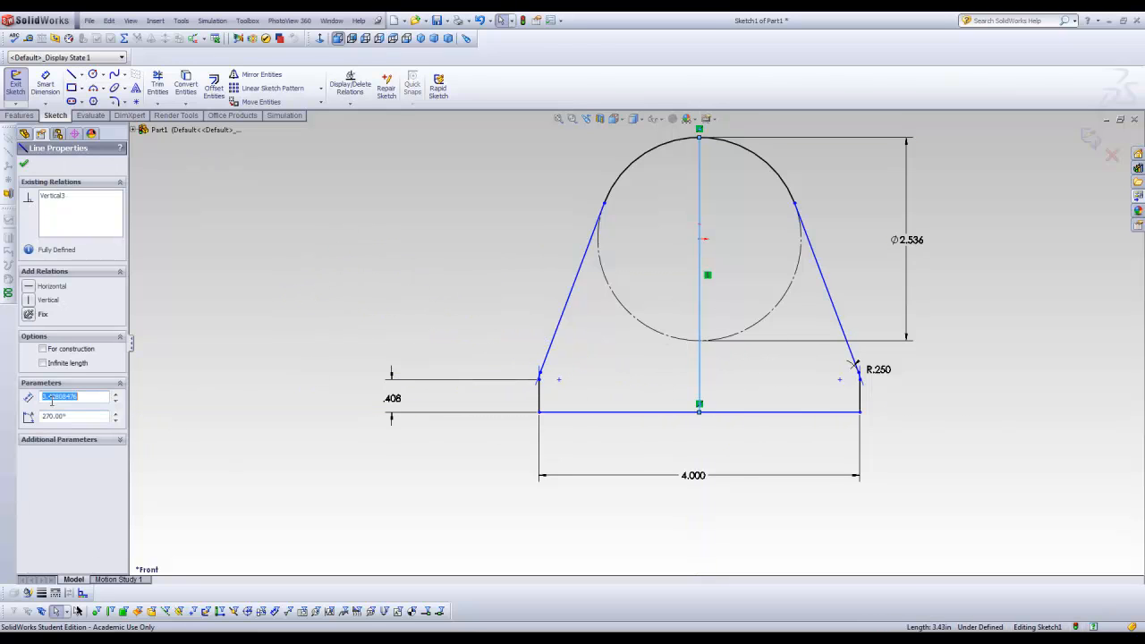
left_click(43, 349)
left_click(379, 321)
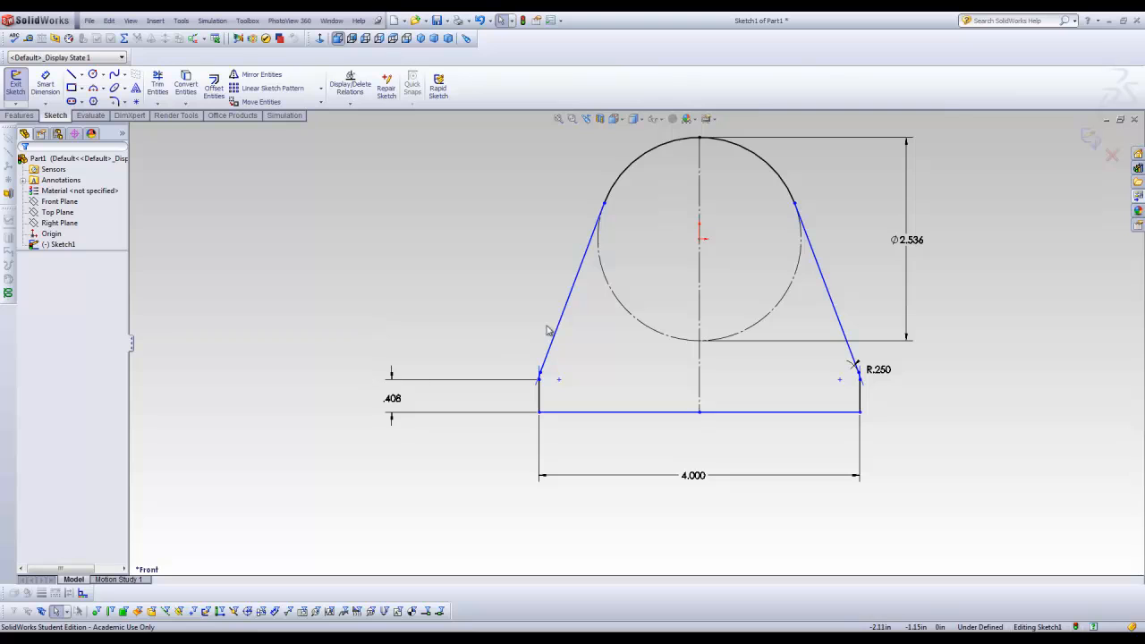
- Dimension the vertical construction line's length as 3 in to set the profile's overall height
left_click(45, 85)
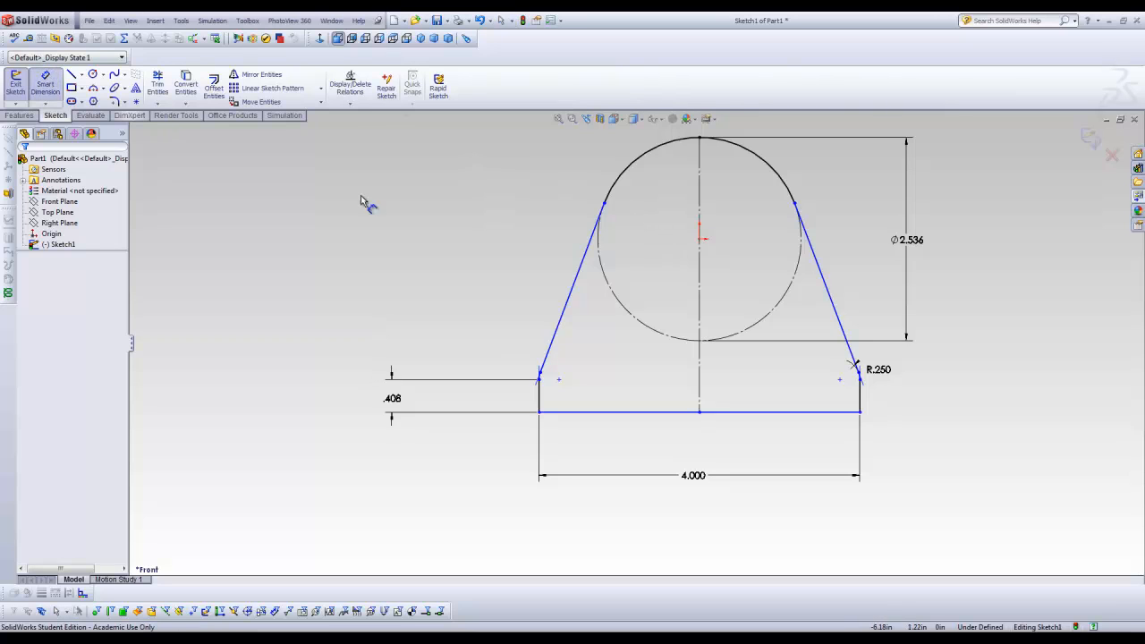
left_click(703, 295)
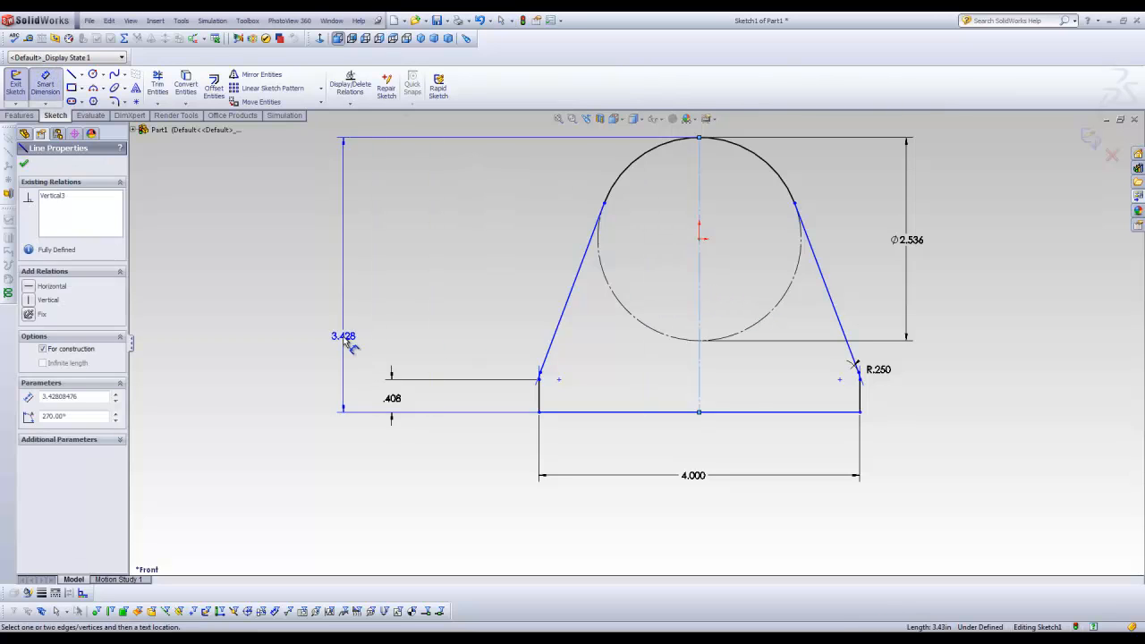
left_click(474, 362)
type("3")
key("Return")
left_click(501, 259)
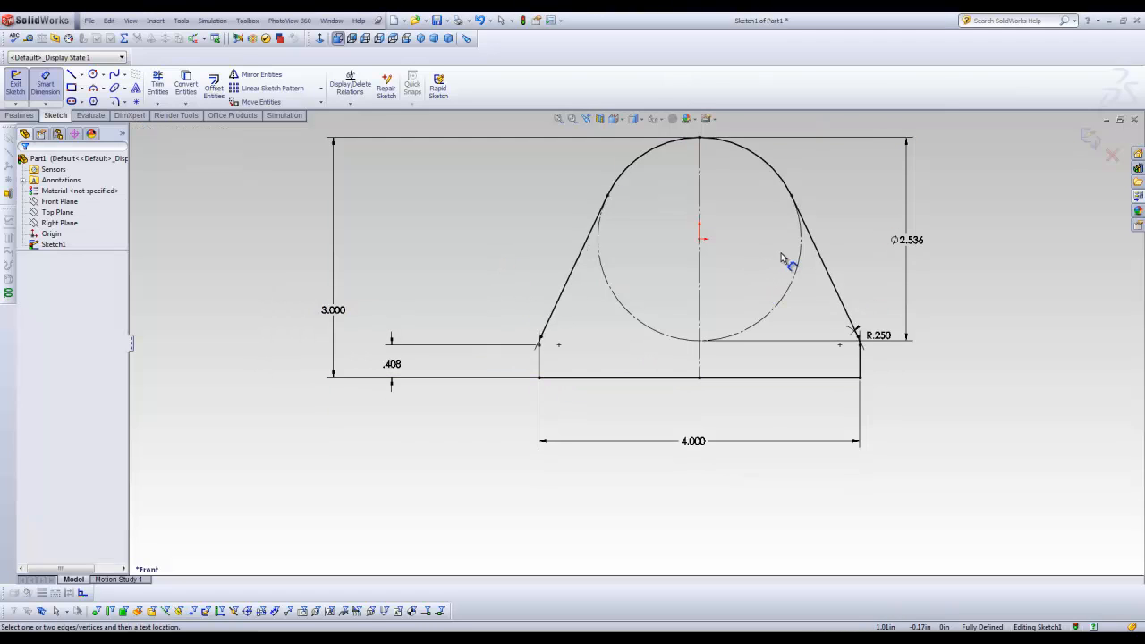
- Check that the profile is fully defined by selecting its lines and circle and trying to move the centerline
middle_click_drag(763, 264, 707, 297, "ctrl")
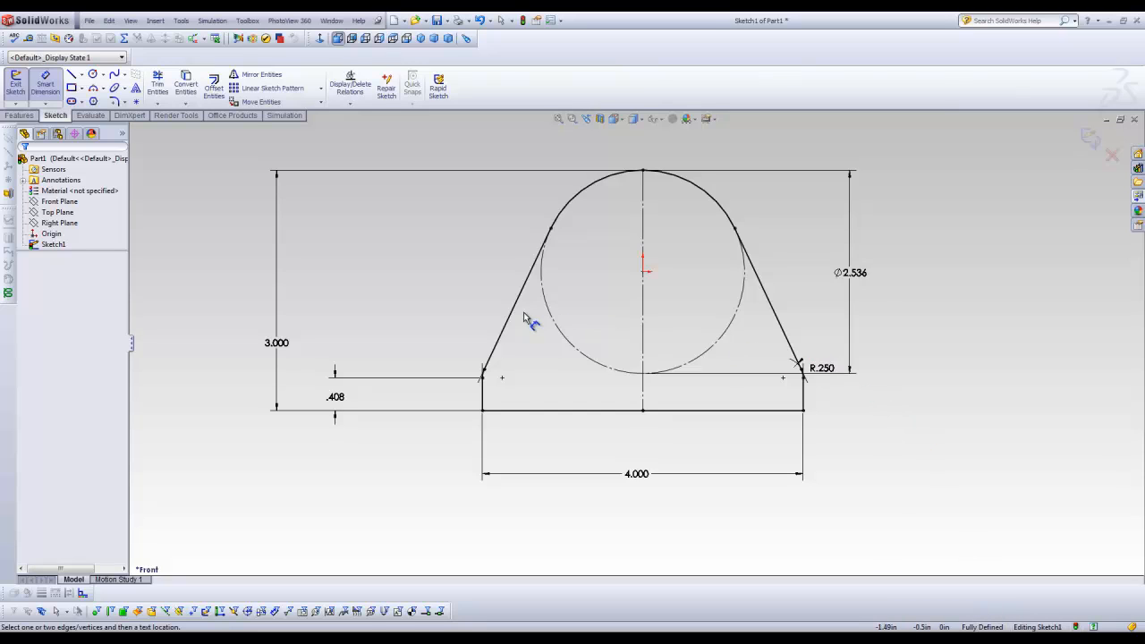
key("Escape")
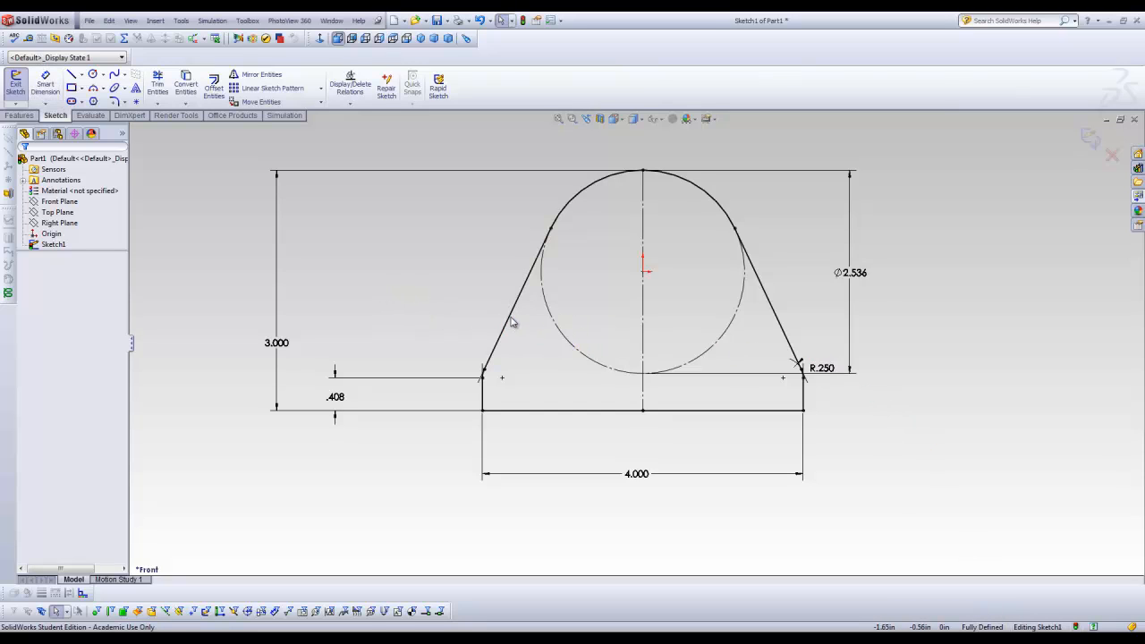
left_click(507, 322)
left_click(575, 349)
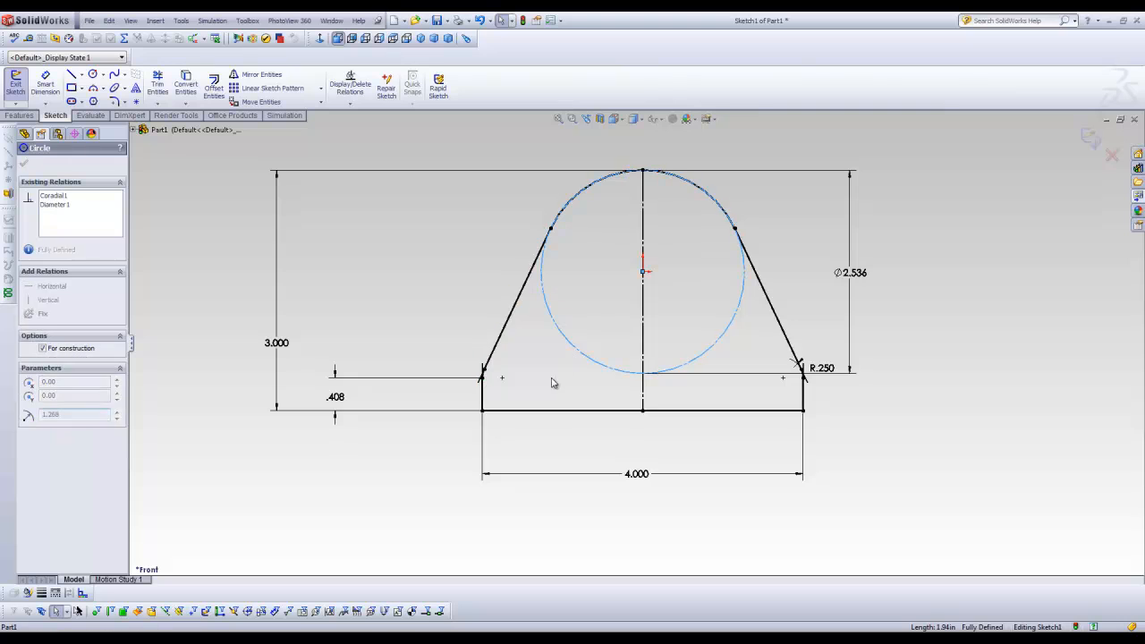
left_click(558, 412)
left_click(673, 458)
left_click_drag(643, 395, 725, 340)
left_click(617, 269)
left_click(526, 281)
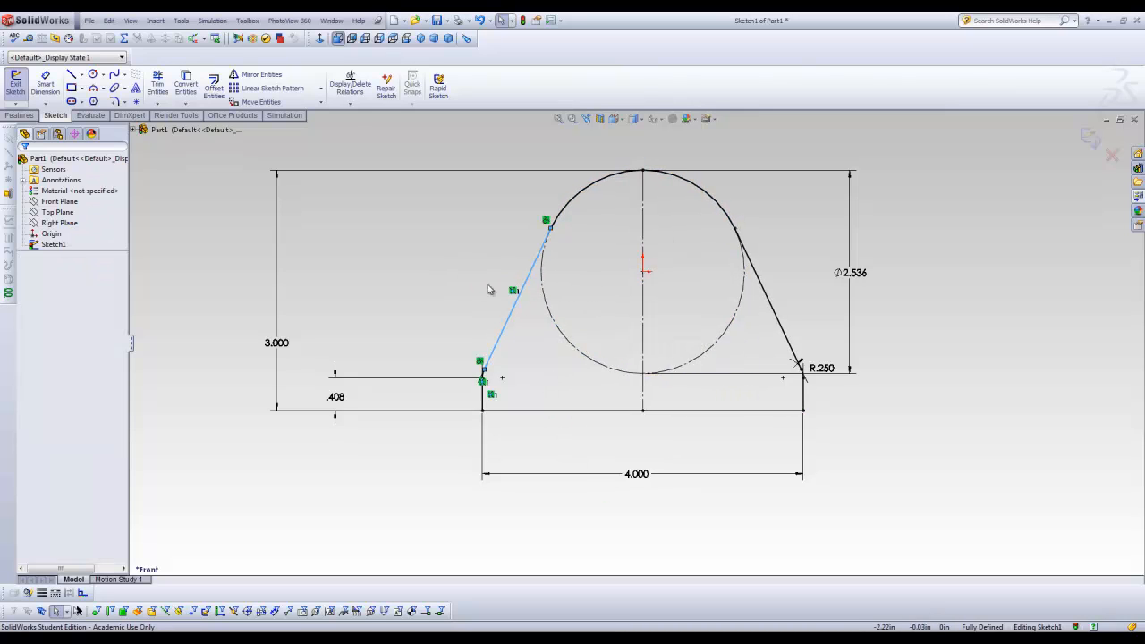
left_click(716, 301)
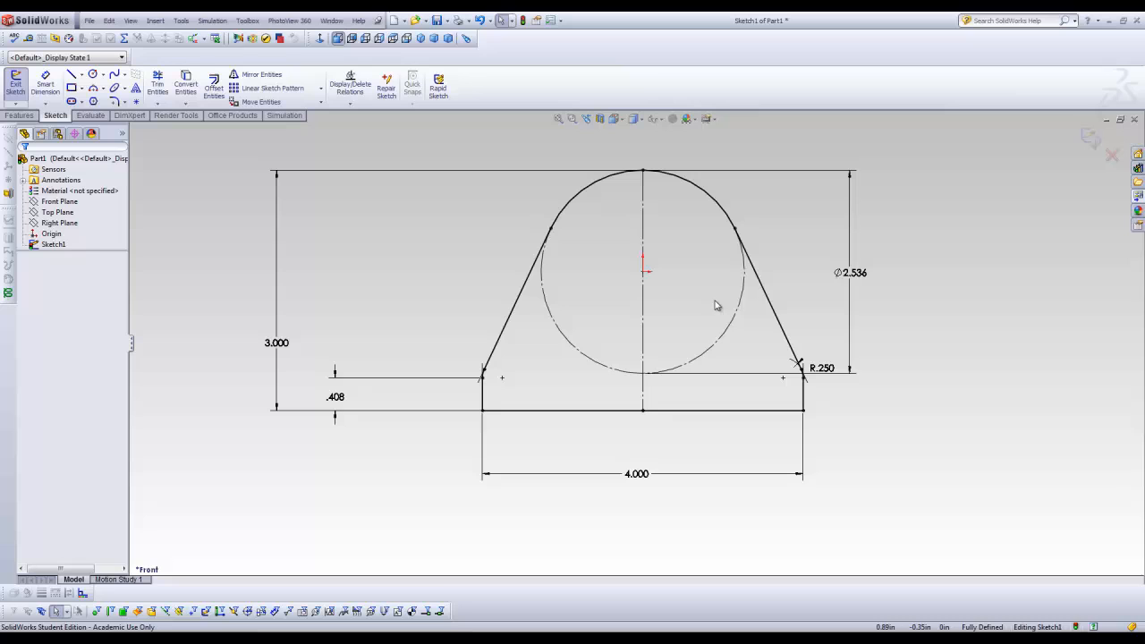
- Exit the profile sketch and extrude it as a blind base 0.25 in thick
left_click(17, 88)
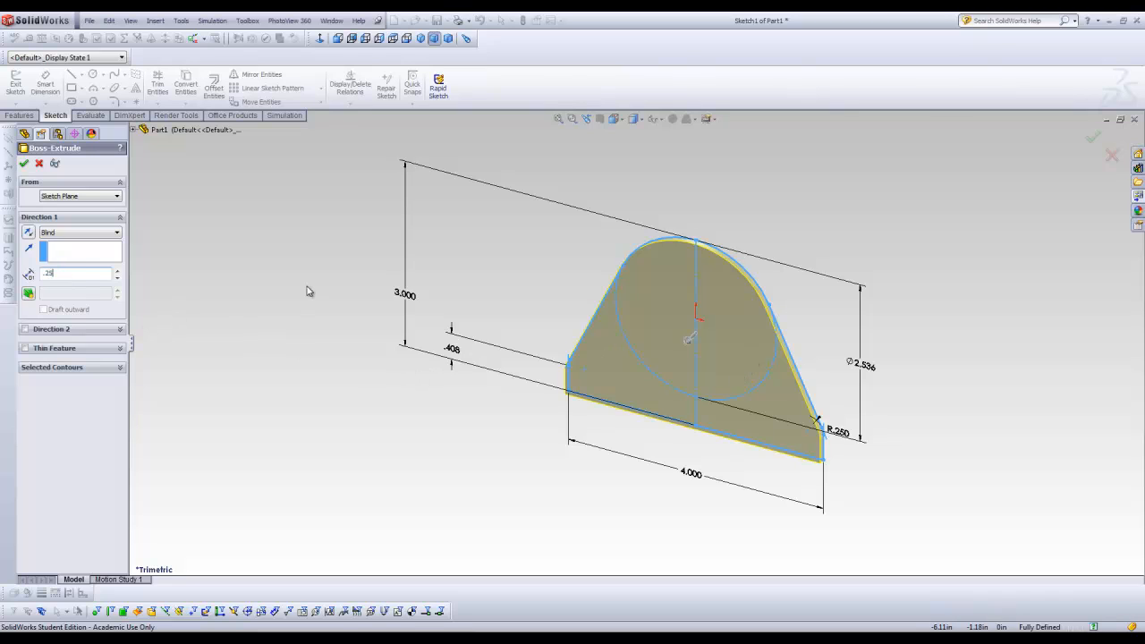
type(".25")
key("Return")
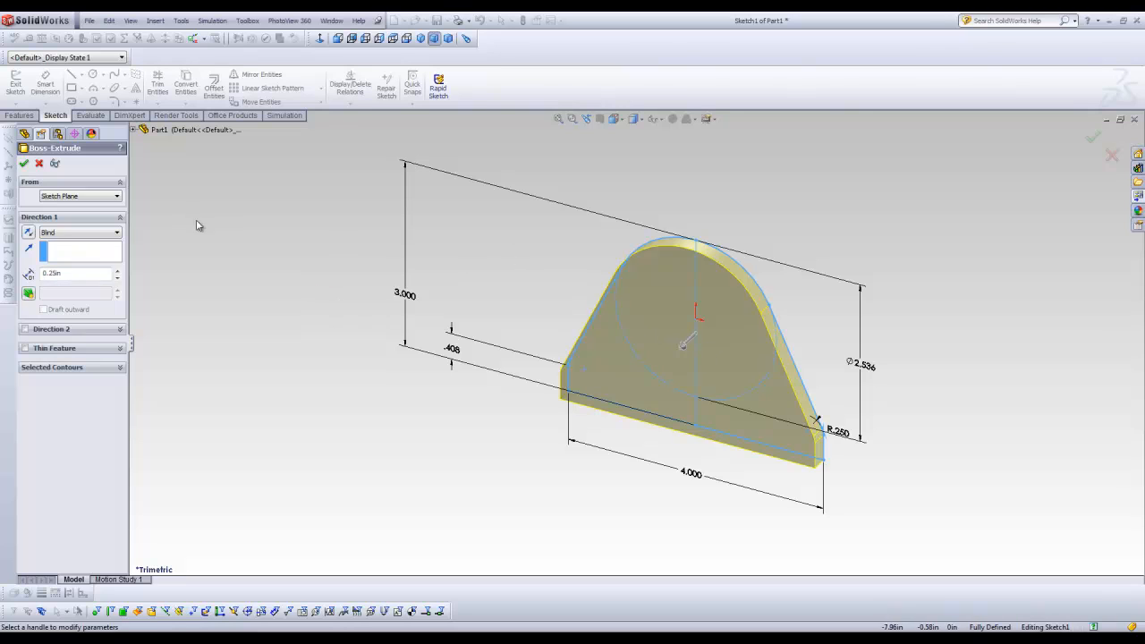
left_click(24, 163)
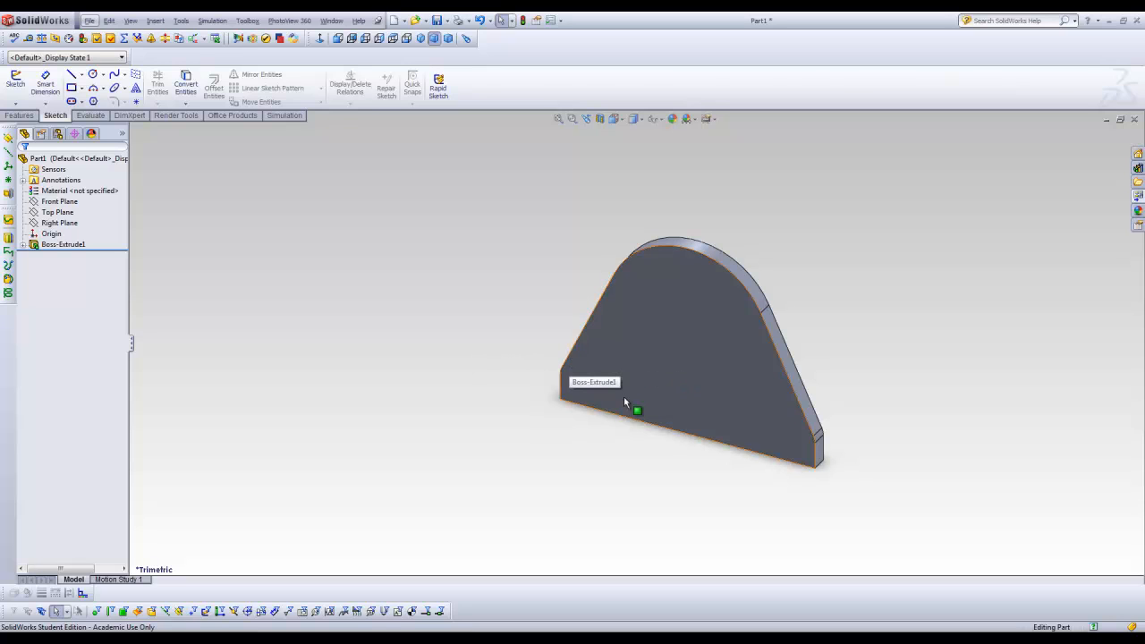
- Start an extruded cut with its sketch on the plate's large front face
middle_click_drag(651, 347, 625, 508)
middle_click_drag(679, 387, 640, 400)
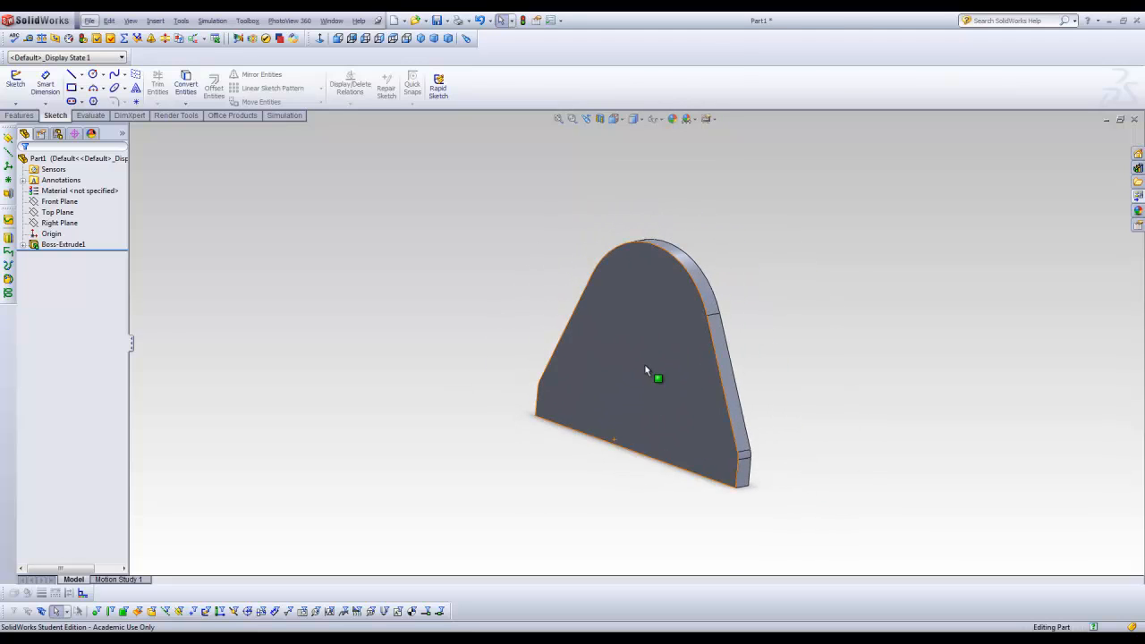
scroll(646, 370, "up", 3)
scroll(646, 370, "down", 5)
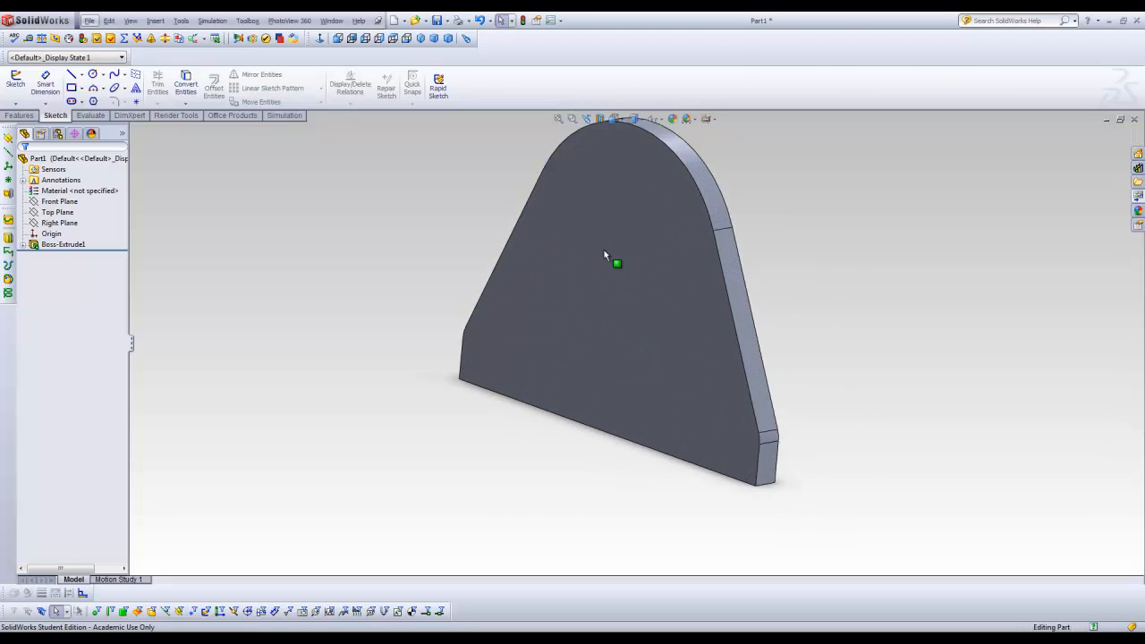
middle_click_drag(612, 227, 592, 295, "ctrl")
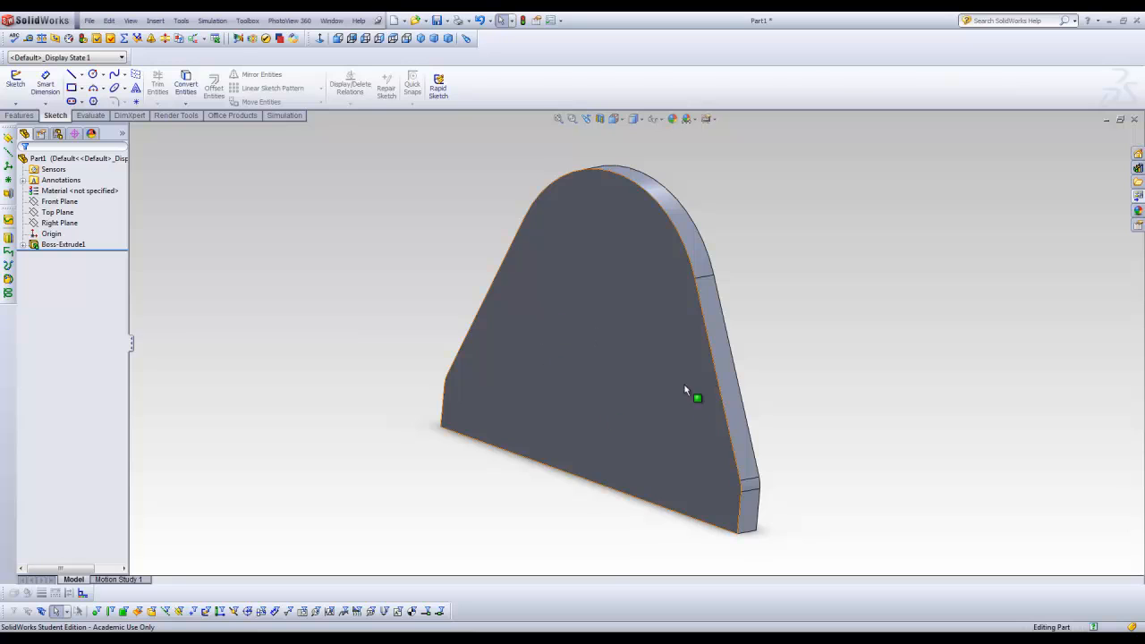
middle_click_drag(610, 383, 644, 354)
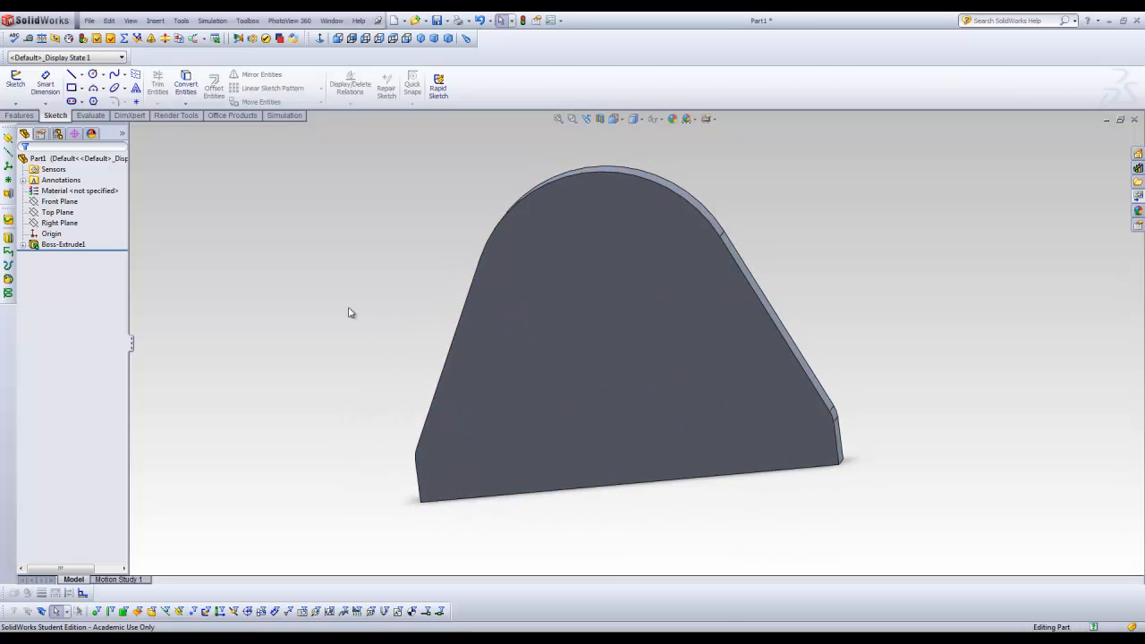
left_click(19, 115)
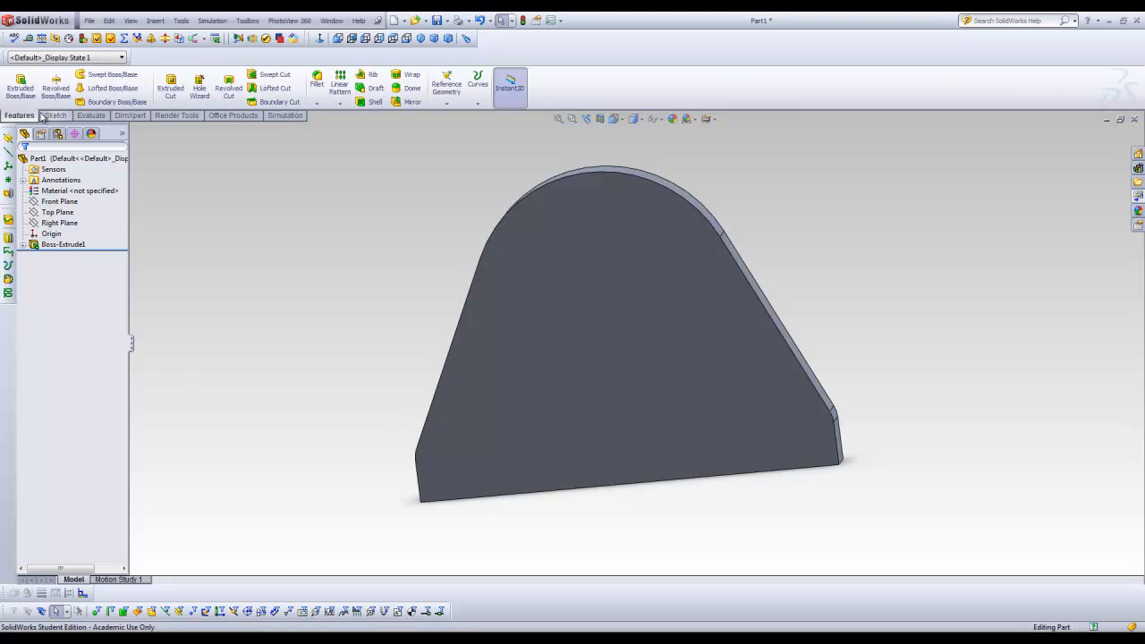
left_click(166, 90)
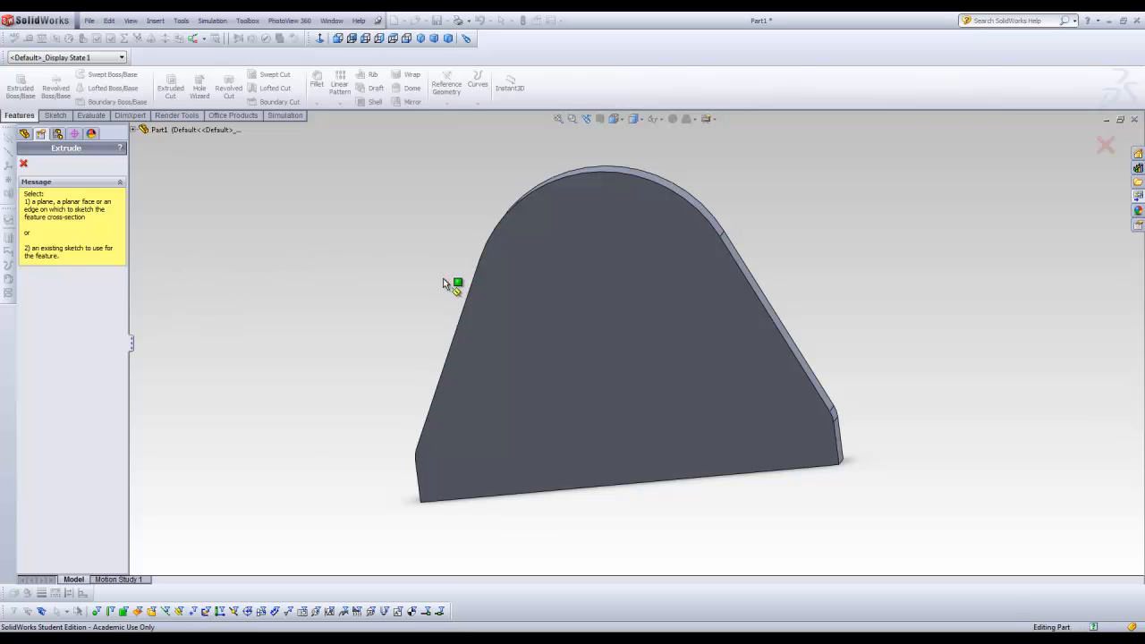
left_click(583, 300)
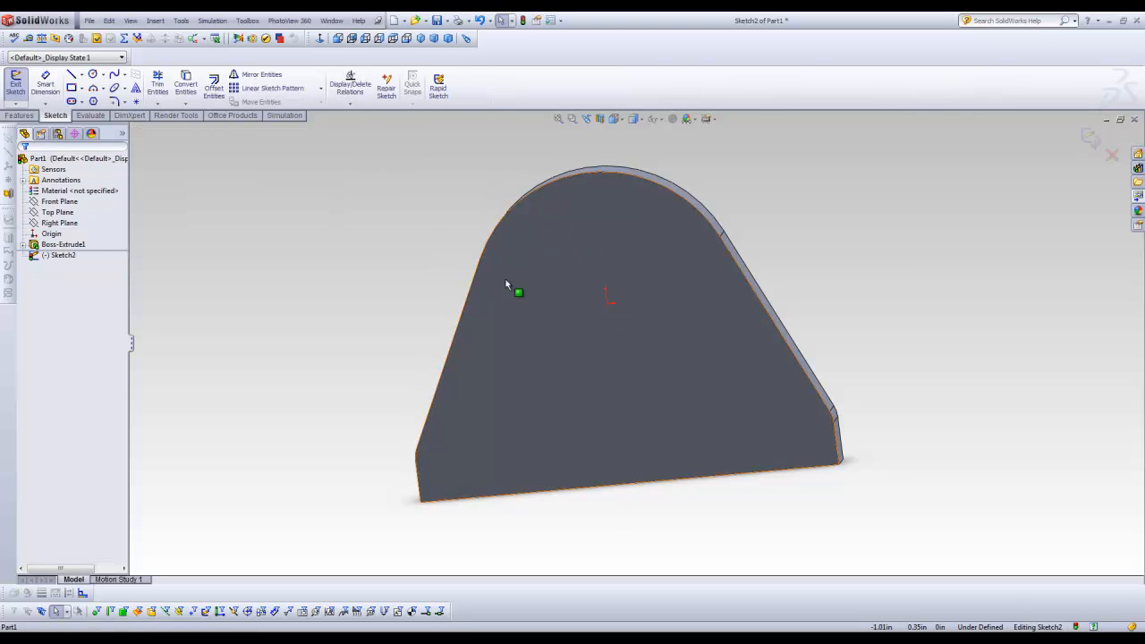
- Orient the view normal to the sketch face and look over the list of available toolbars
middle_click_drag(577, 304, 590, 257)
scroll(591, 257, "up", 1)
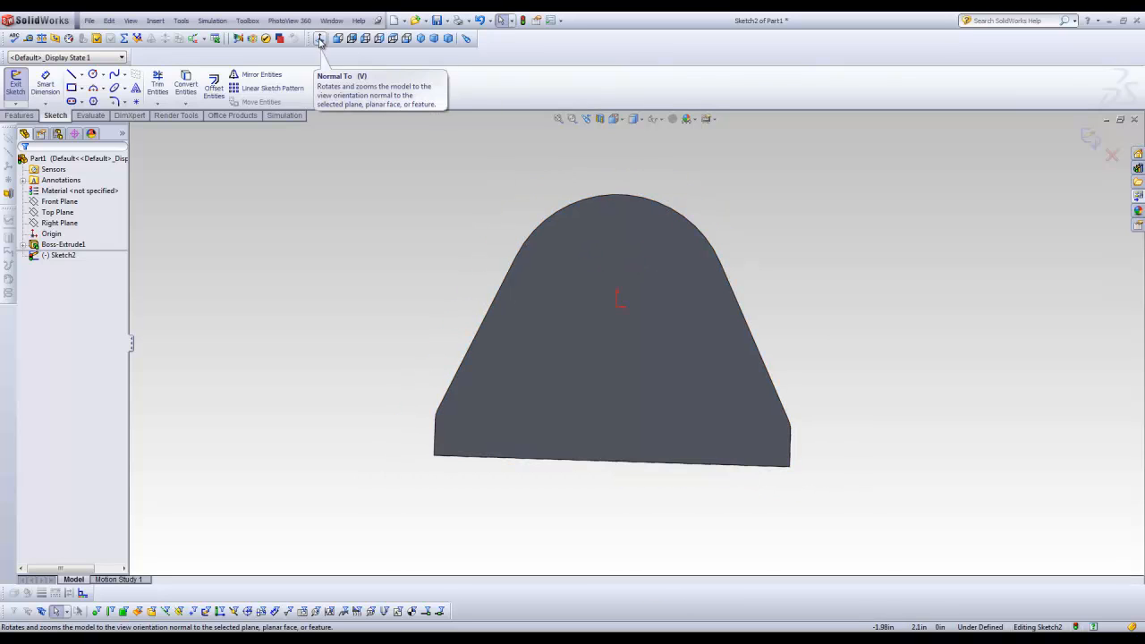
left_click(320, 39)
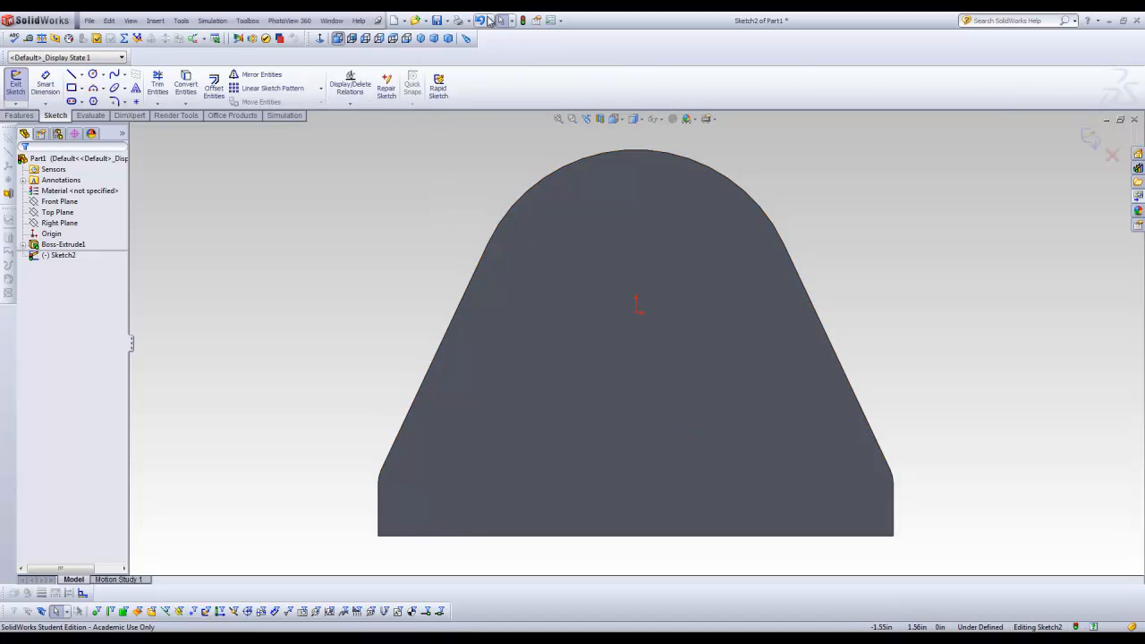
right_click(503, 43)
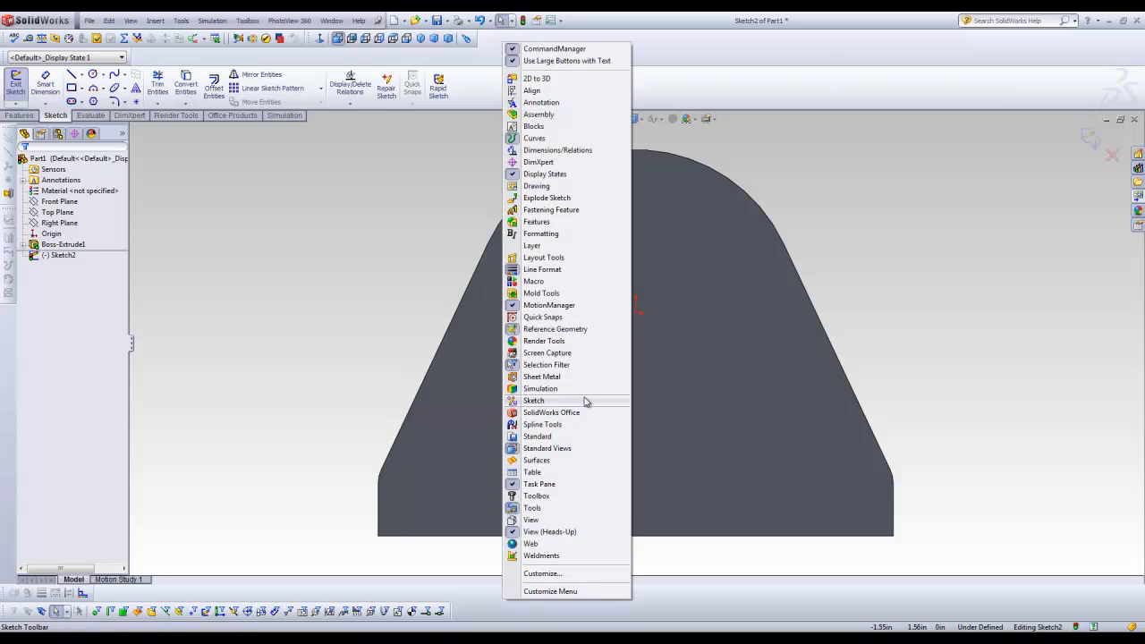
left_click(459, 250)
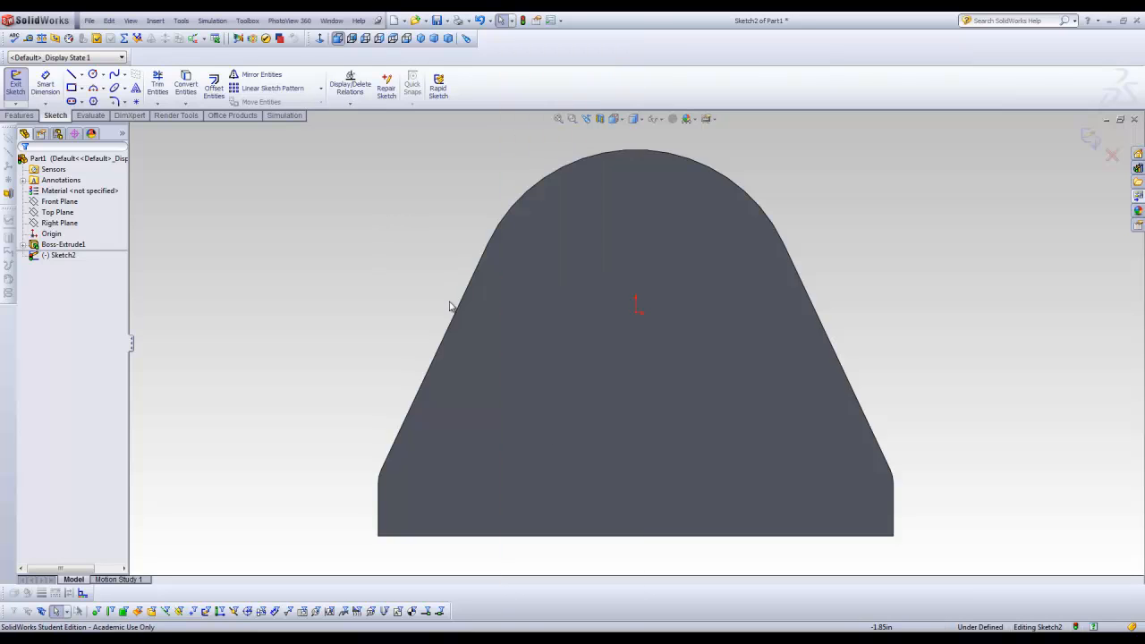
- Sketch a circle about 1 in in diameter centered on the origin and look up the front boss diameter in the CIM motor drawing
left_click(92, 74)
left_click_drag(637, 313, 590, 267)
key("Escape")
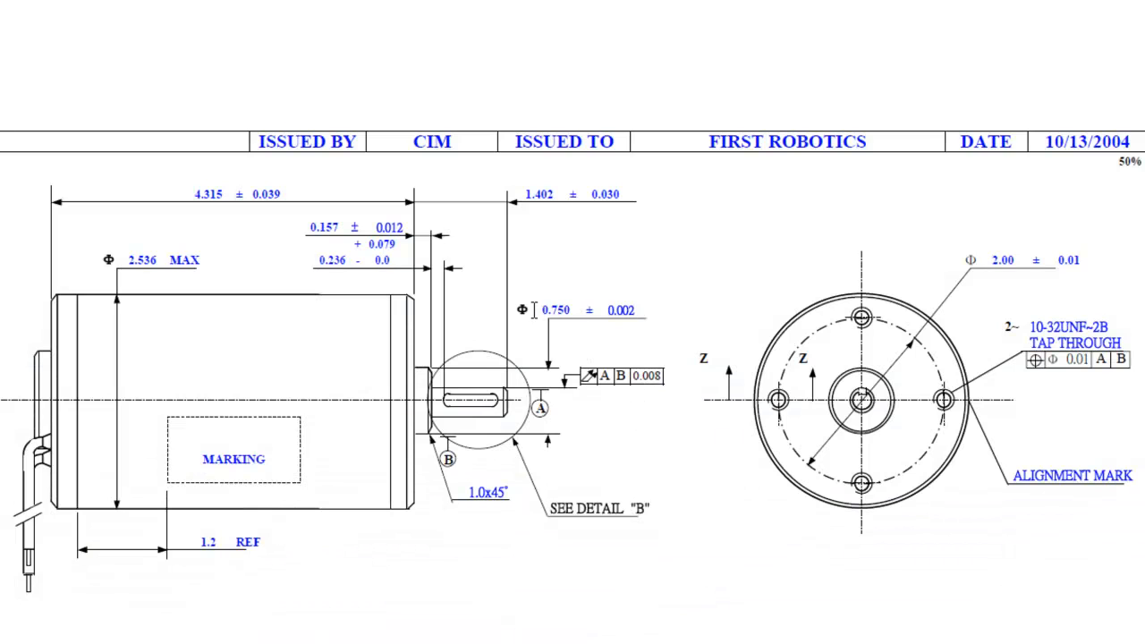
left_click_drag(534, 310, 573, 310)
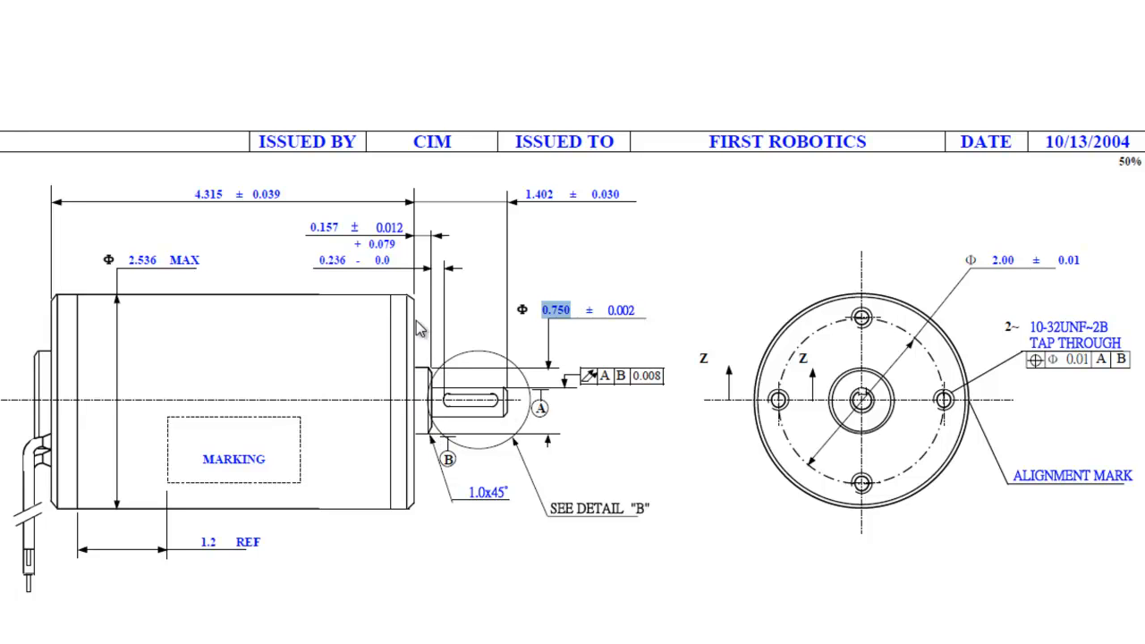
left_click(1034, 55)
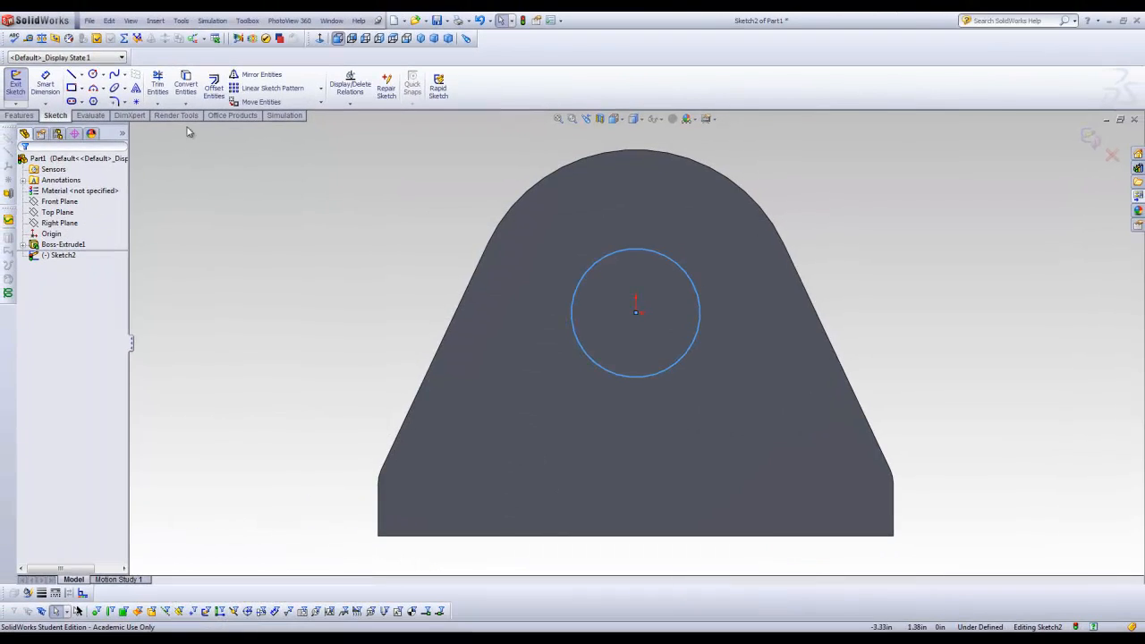
- Dimension the circle's diameter as 0.8 in and exit the sketch to the cut's settings
left_click(44, 85)
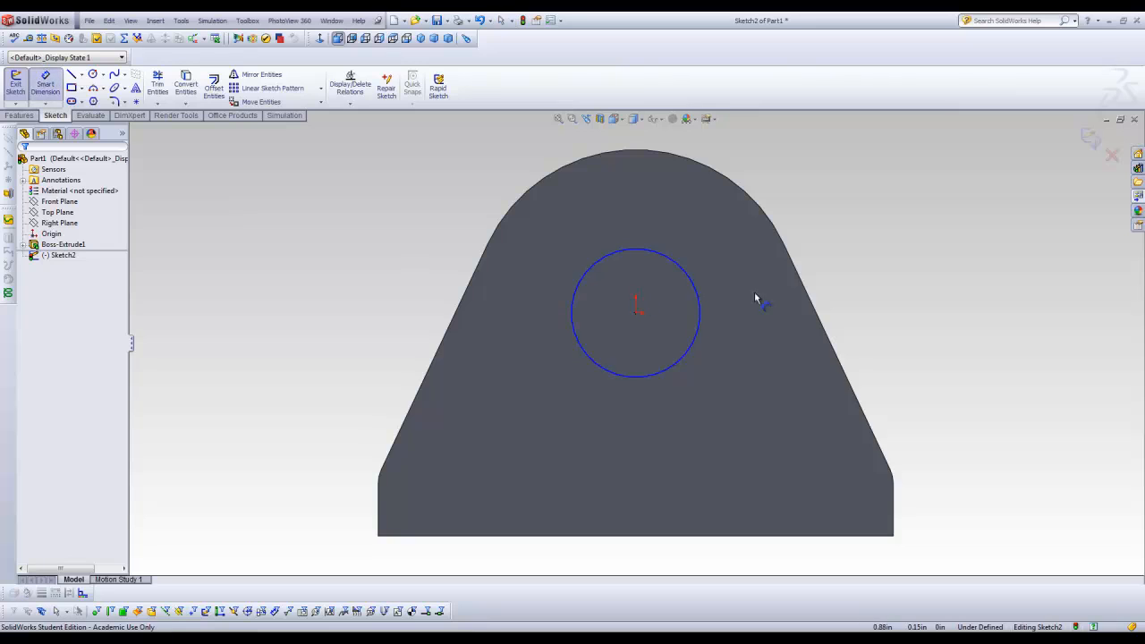
left_click(698, 311)
left_click(750, 338)
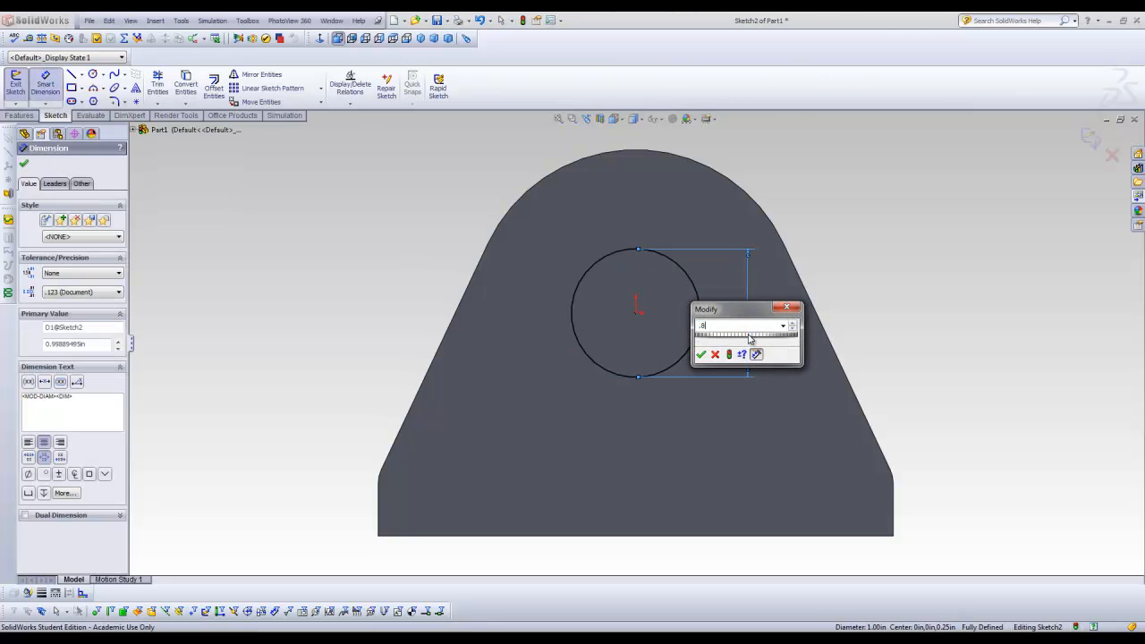
type(".8")
key("Return")
left_click(830, 287)
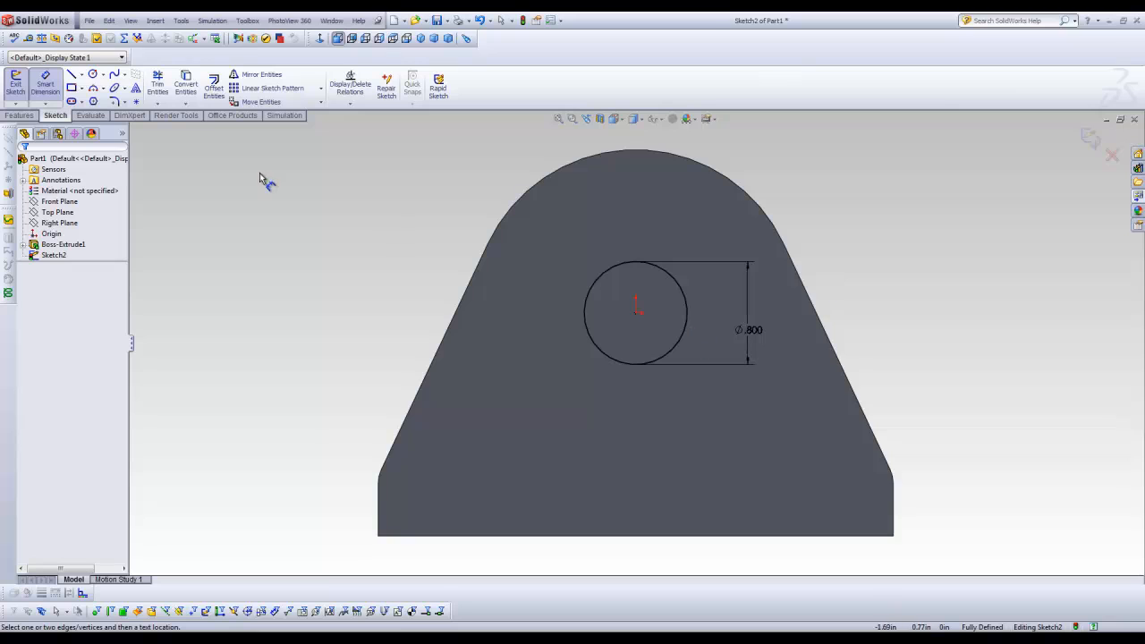
left_click(44, 85)
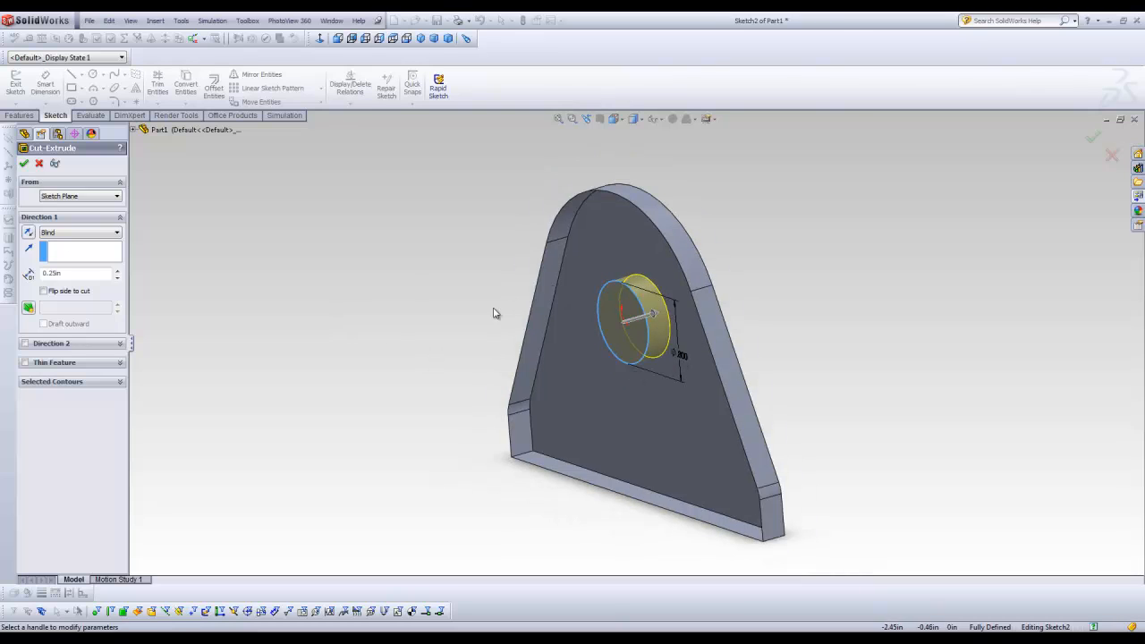
- Set the circle cut's end condition to Through All and finish the cut
left_click(55, 234)
left_click(59, 249)
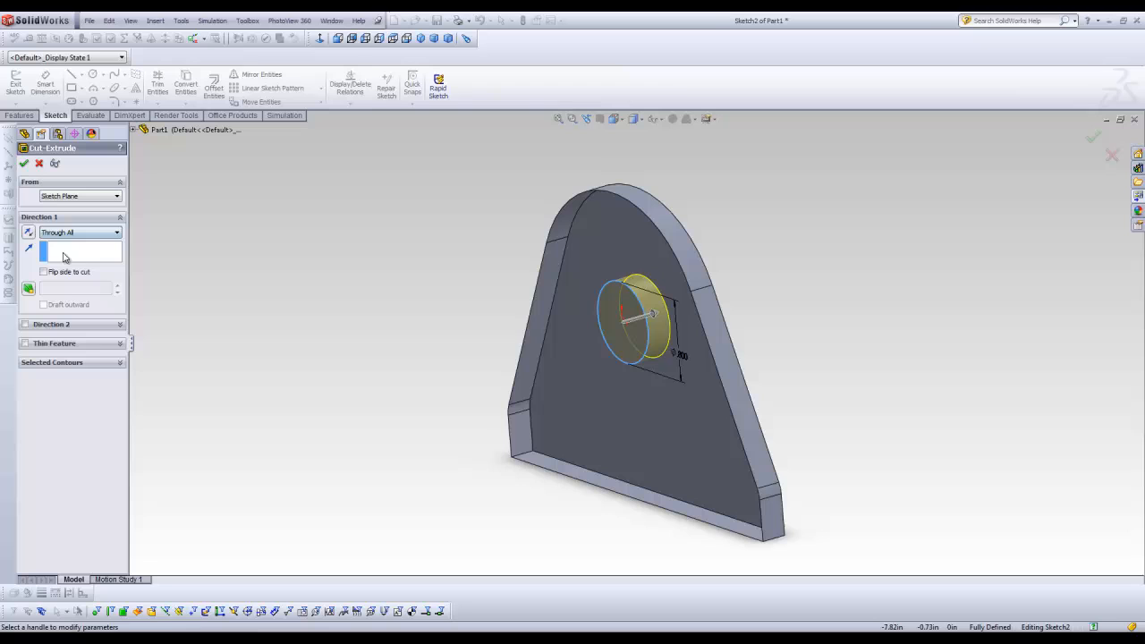
left_click(24, 162)
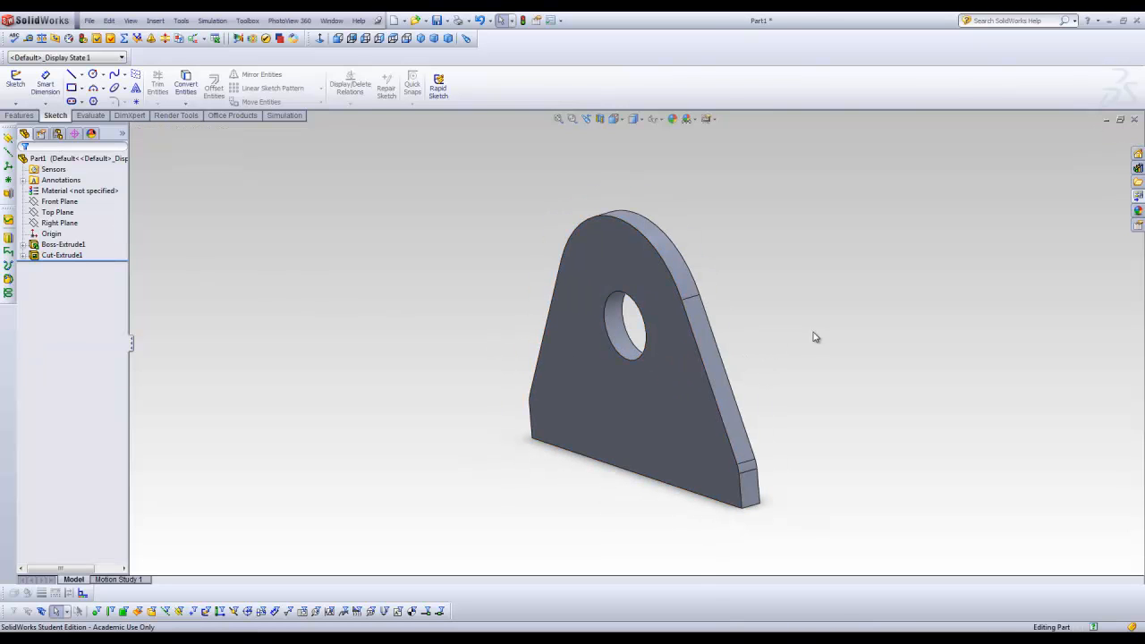
- Start a Hole Wizard hole as an Ansi Inch screw clearance hole, size #10, Normal fit, with a Through All end condition
mouse_move(644, 375)
middle_mouse_down()
mouse_move(724, 352)
mouse_move(710, 439)
mouse_move(706, 406)
mouse_move(659, 376)
middle_mouse_up()
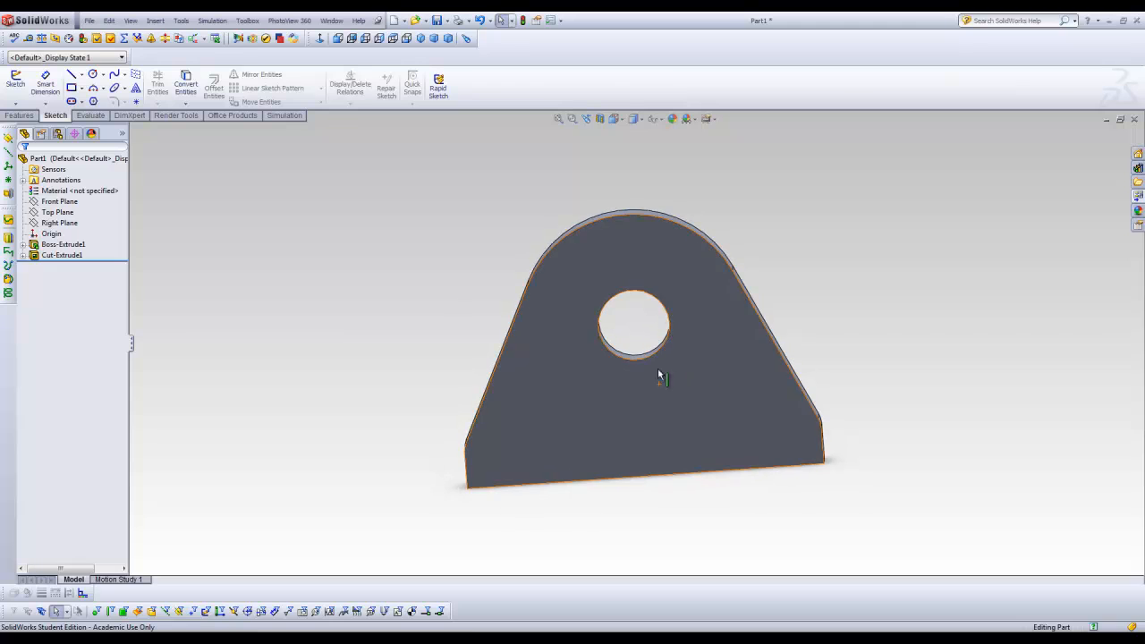
left_click(20, 115)
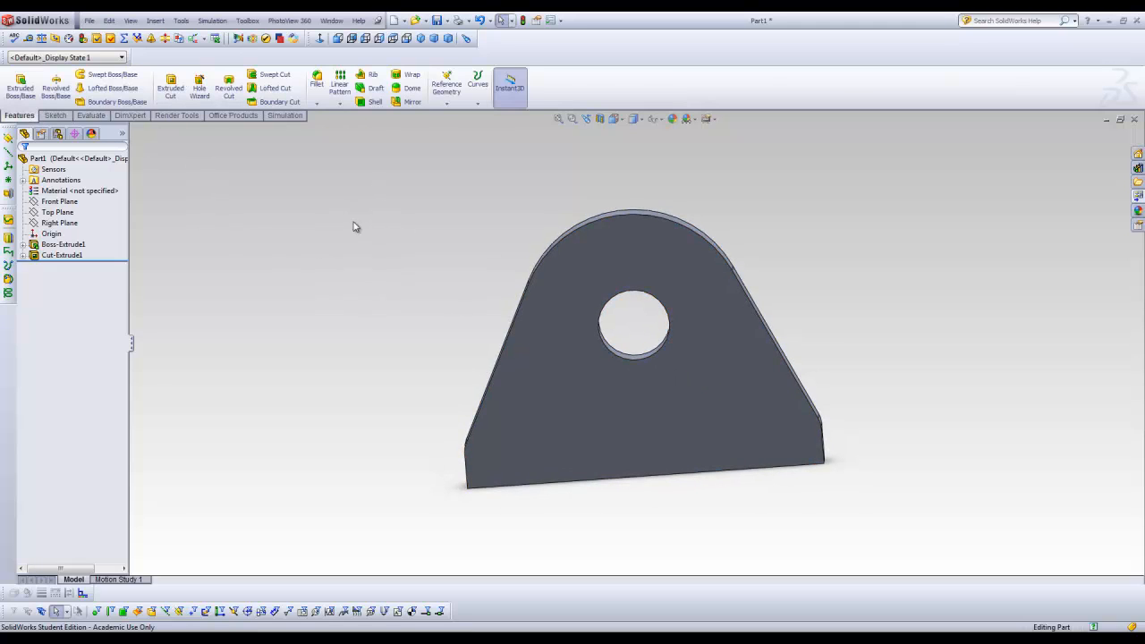
left_click(198, 90)
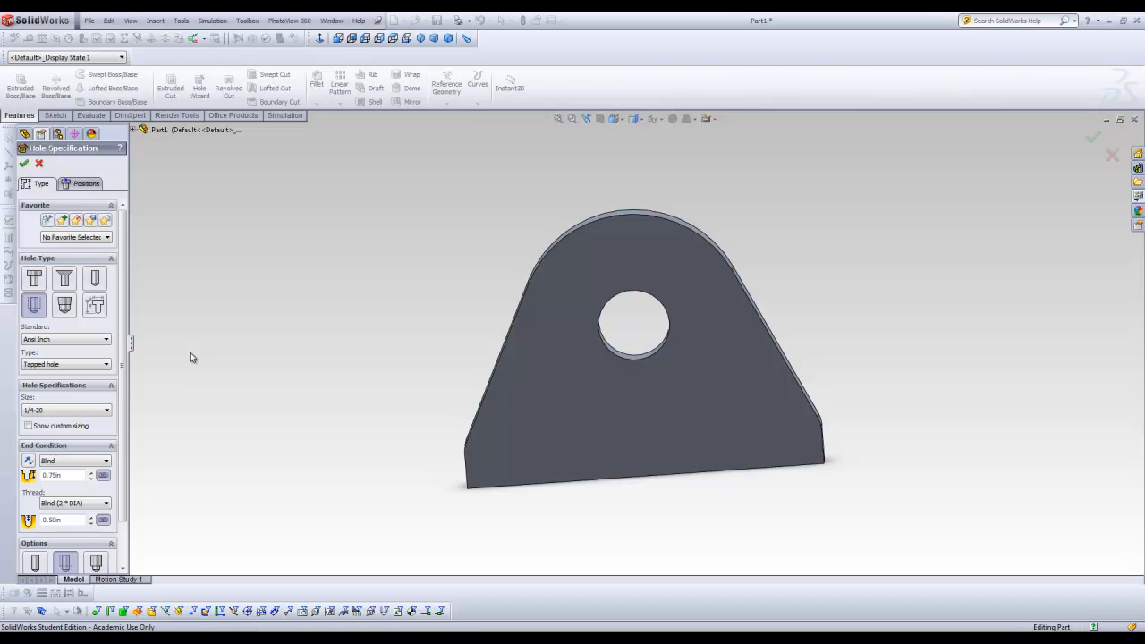
left_click(95, 278)
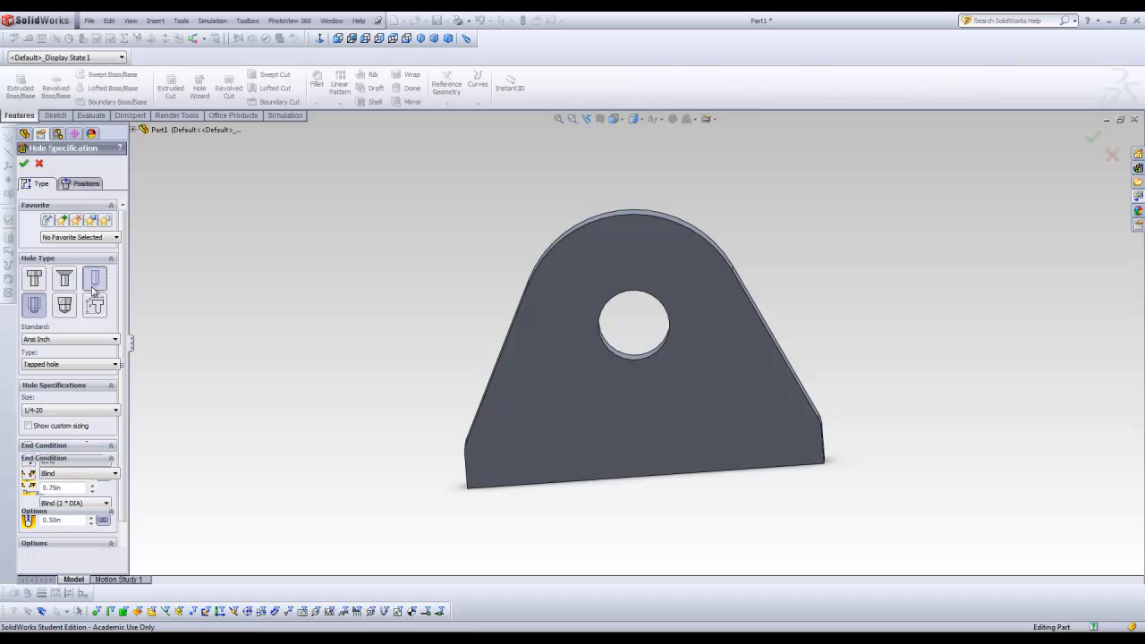
left_click(66, 367)
left_click(70, 386)
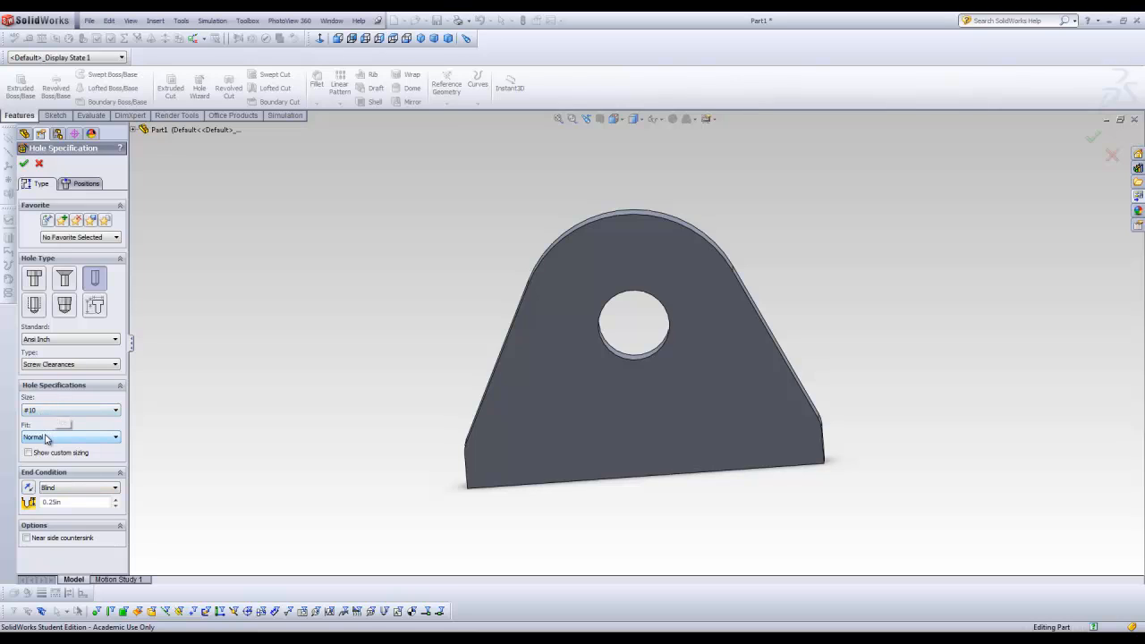
left_click(81, 490)
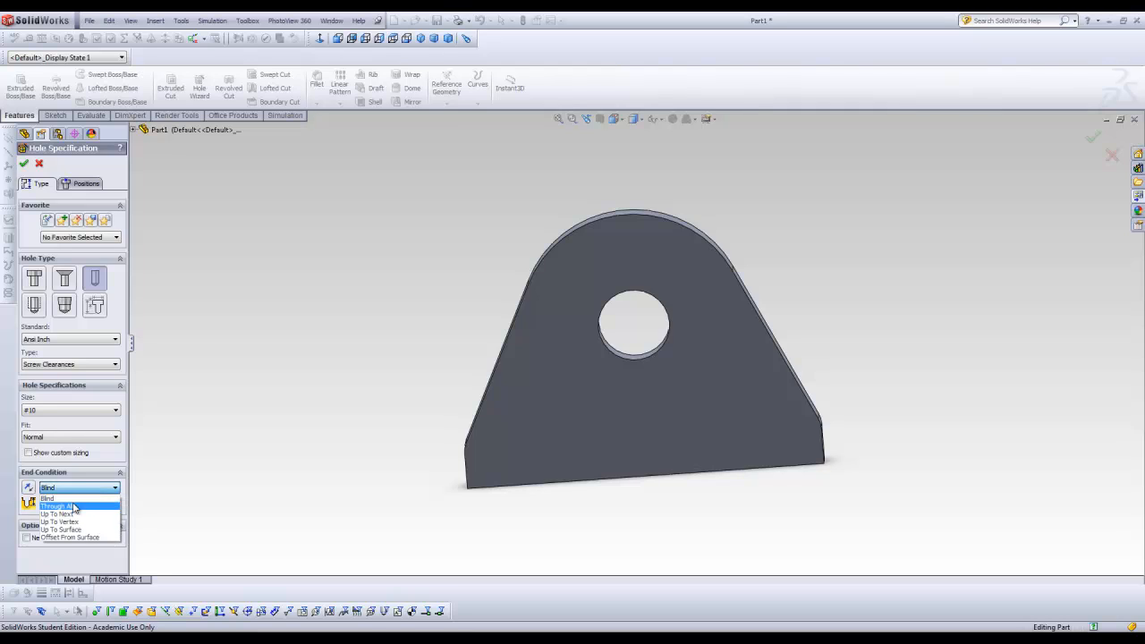
left_click(74, 507)
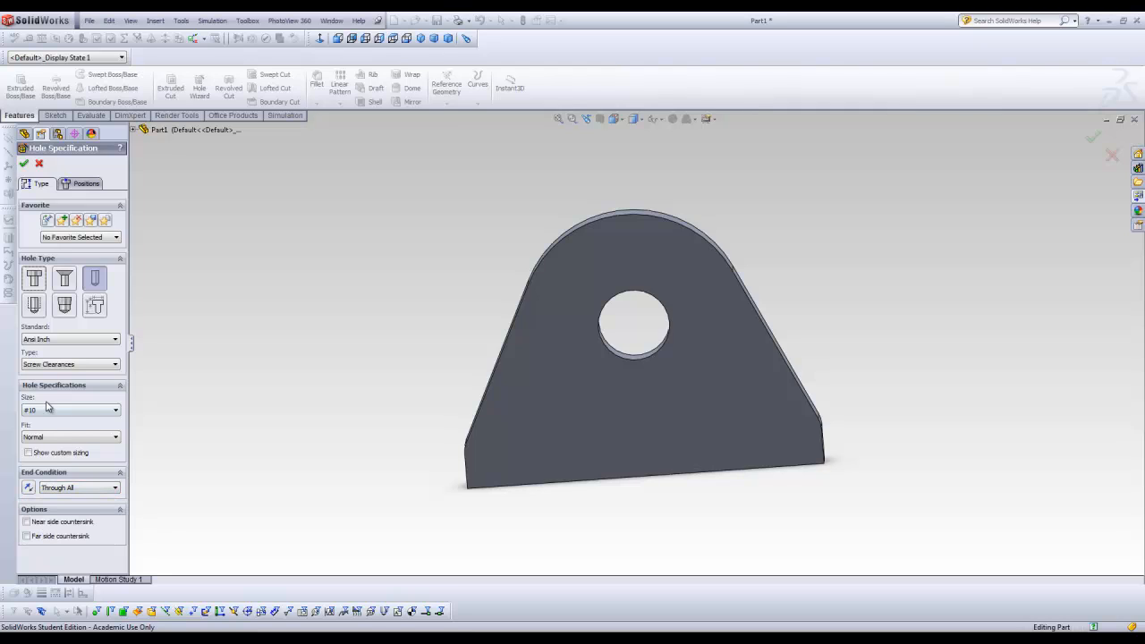
- Choose the plate's front face for the hole positions, place a hole center beside the boss hole, and view the face straight on
left_click(84, 185)
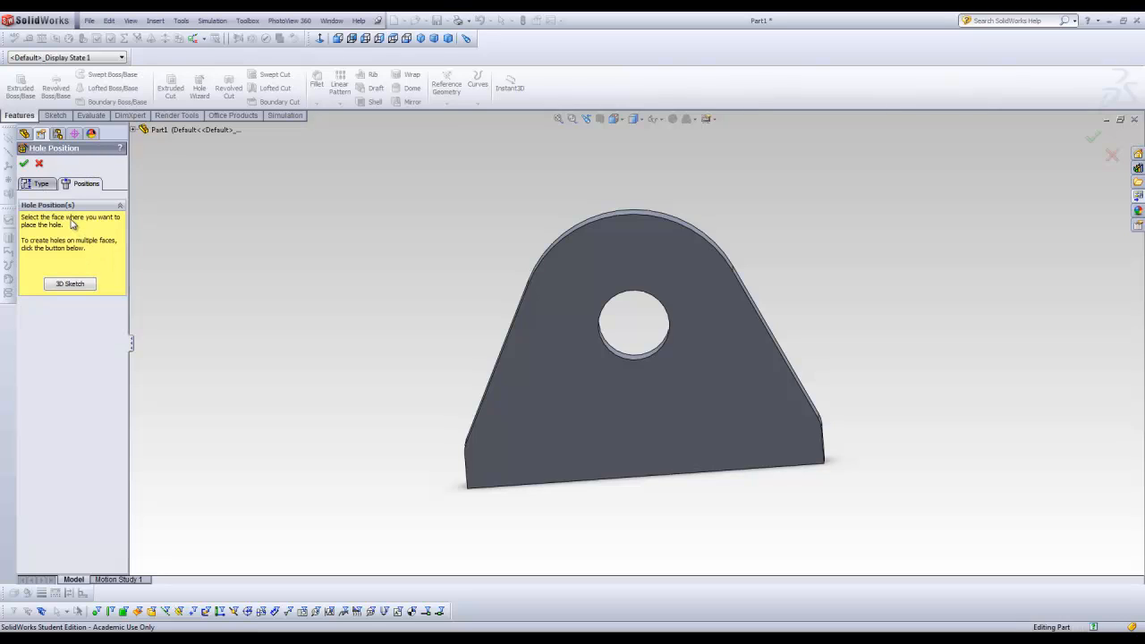
left_click(572, 355)
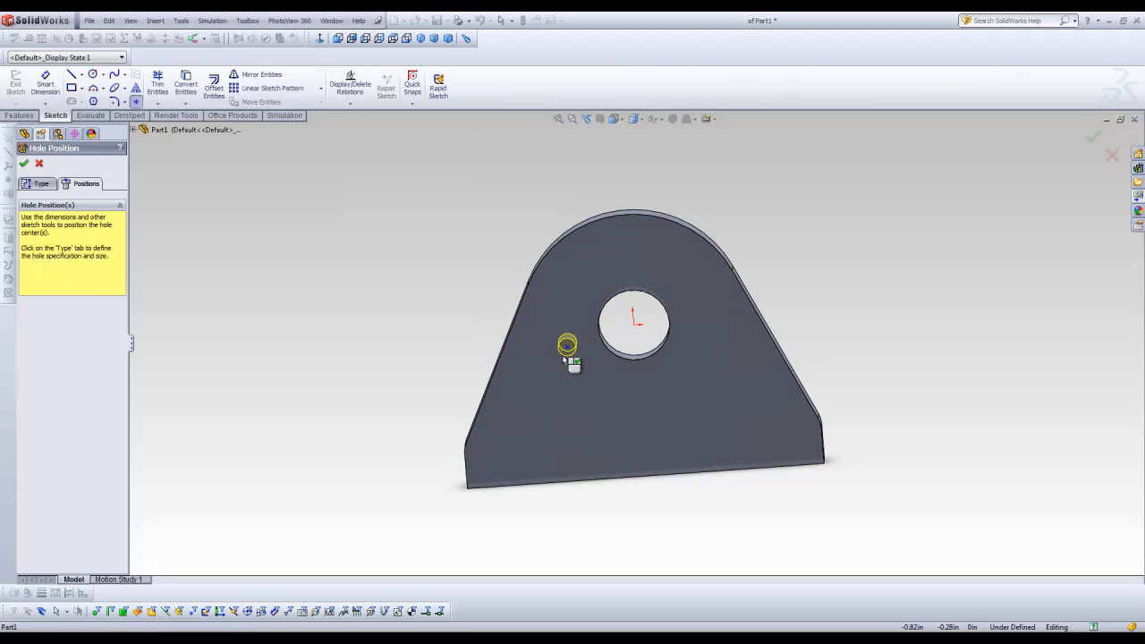
left_click(320, 38)
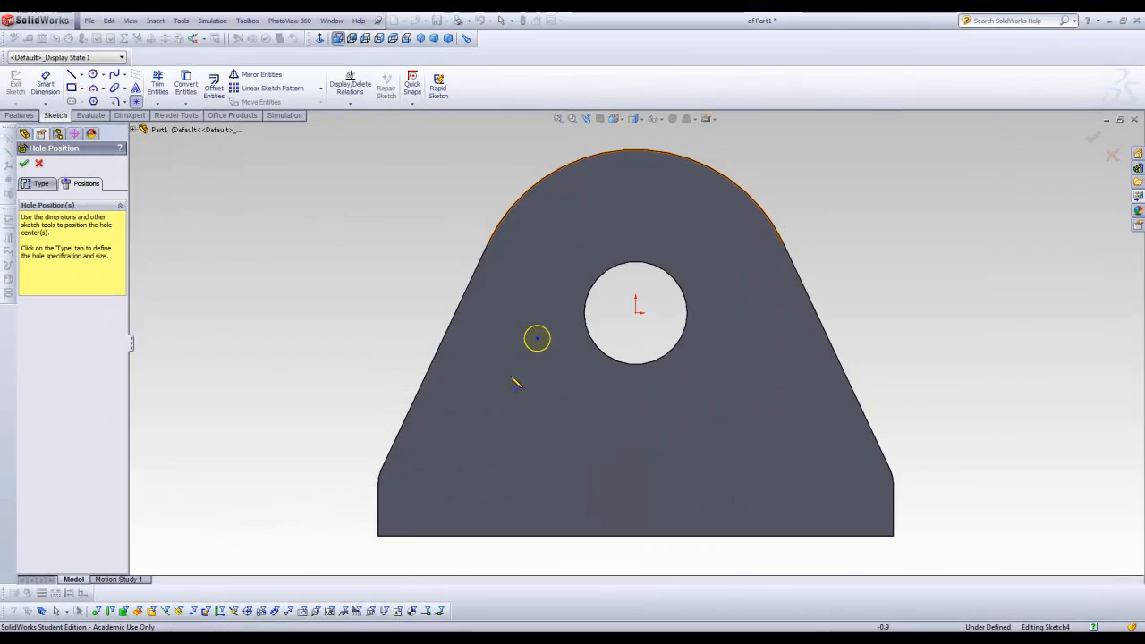
- Sketch a construction circle about 1.57 in in diameter, centered on the origin and passing through the placed hole center
left_click(92, 74)
left_click(635, 312)
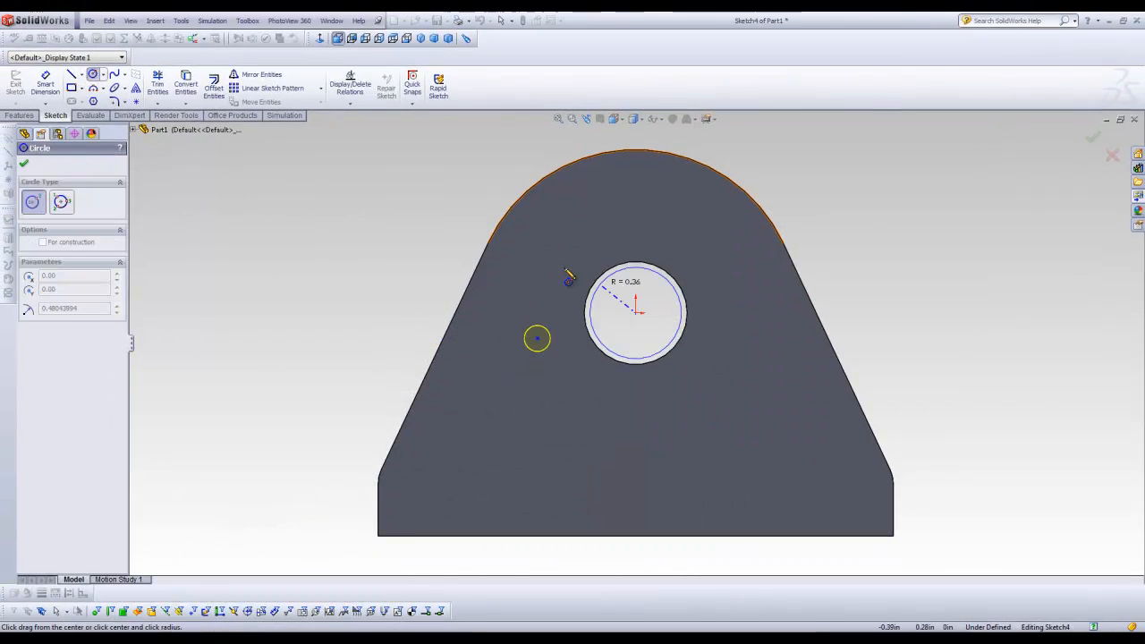
left_click(538, 338)
left_click(55, 350)
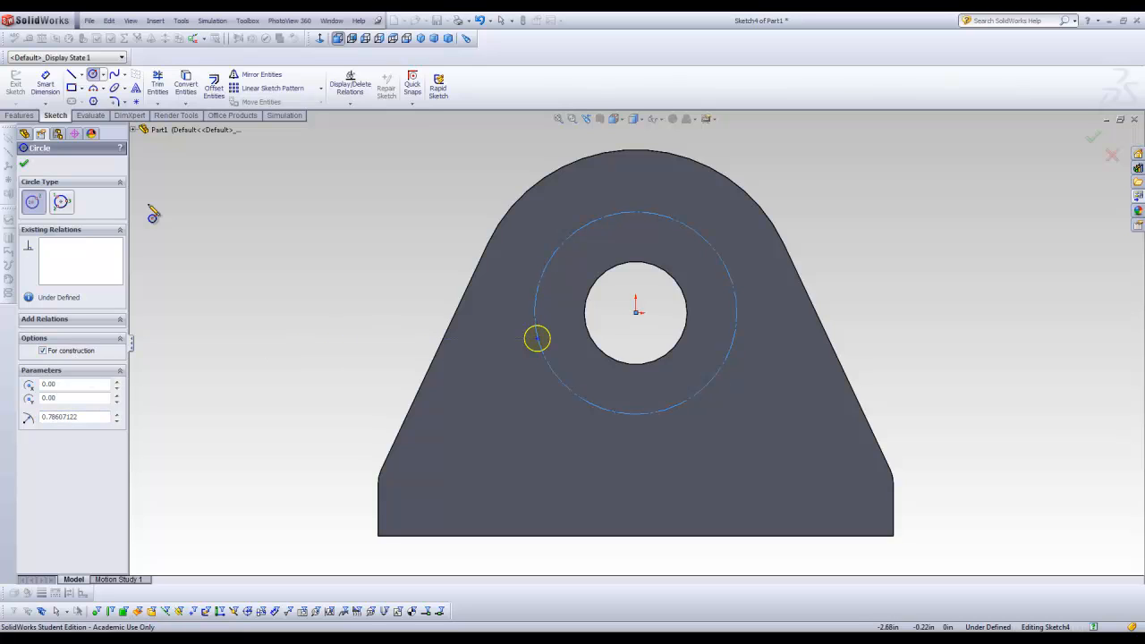
key("Escape")
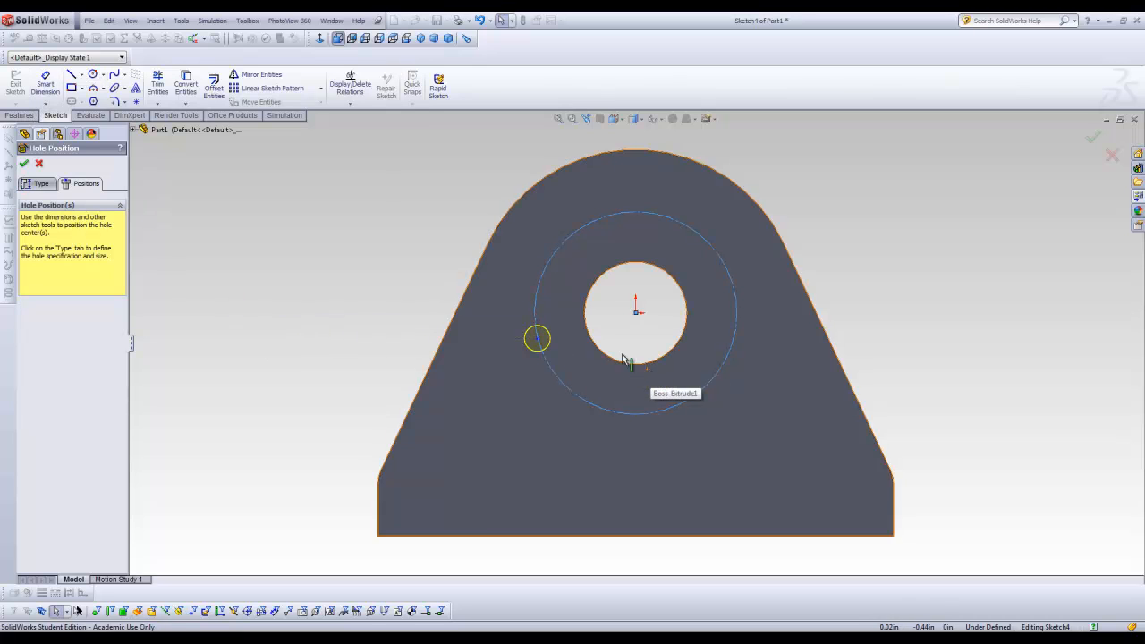
- Dimension the construction circle's diameter as 2 in
left_click(45, 84)
left_click(742, 352)
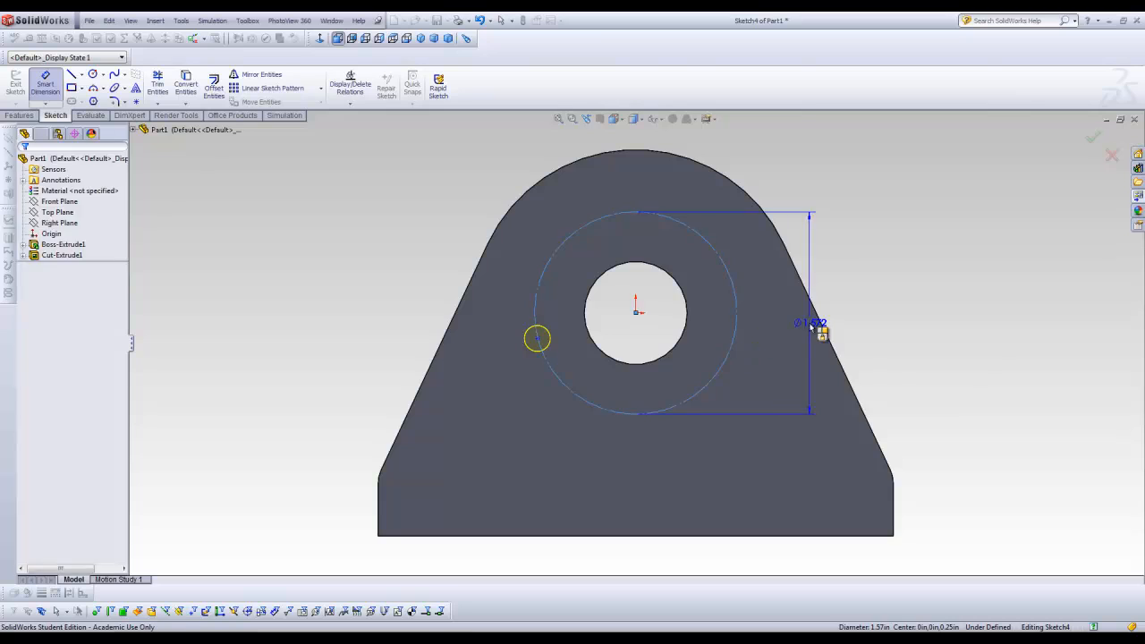
left_click(814, 327)
type("2")
key("Return")
key("Escape")
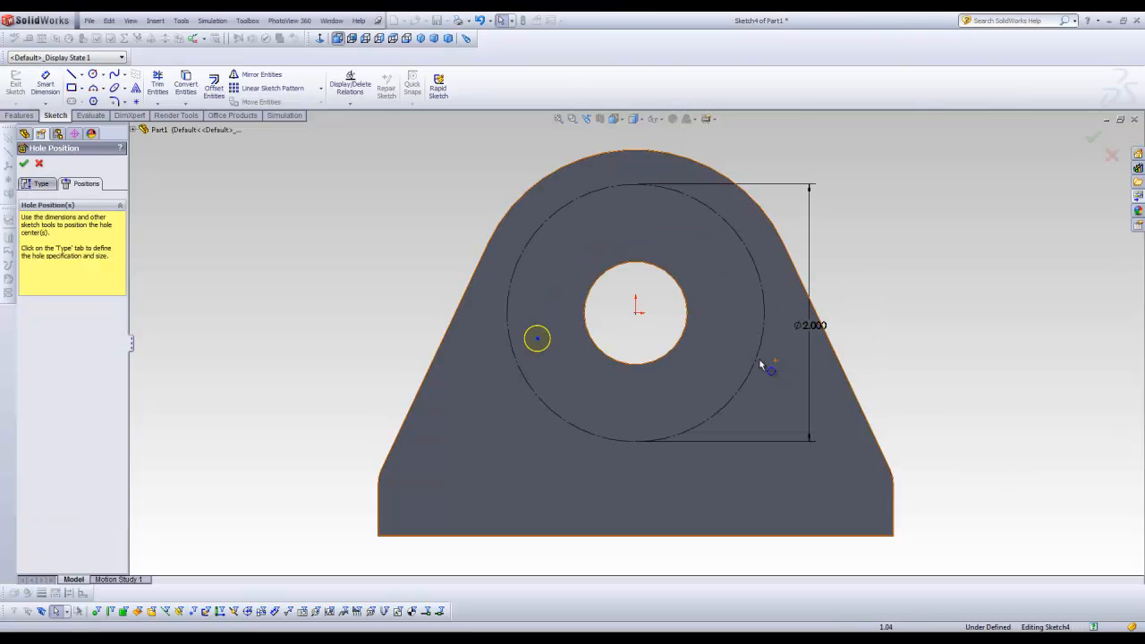
- Replace the loose hole center with four hole centers at the construction circle's quadrant points and finish the hole feature
left_click(538, 339)
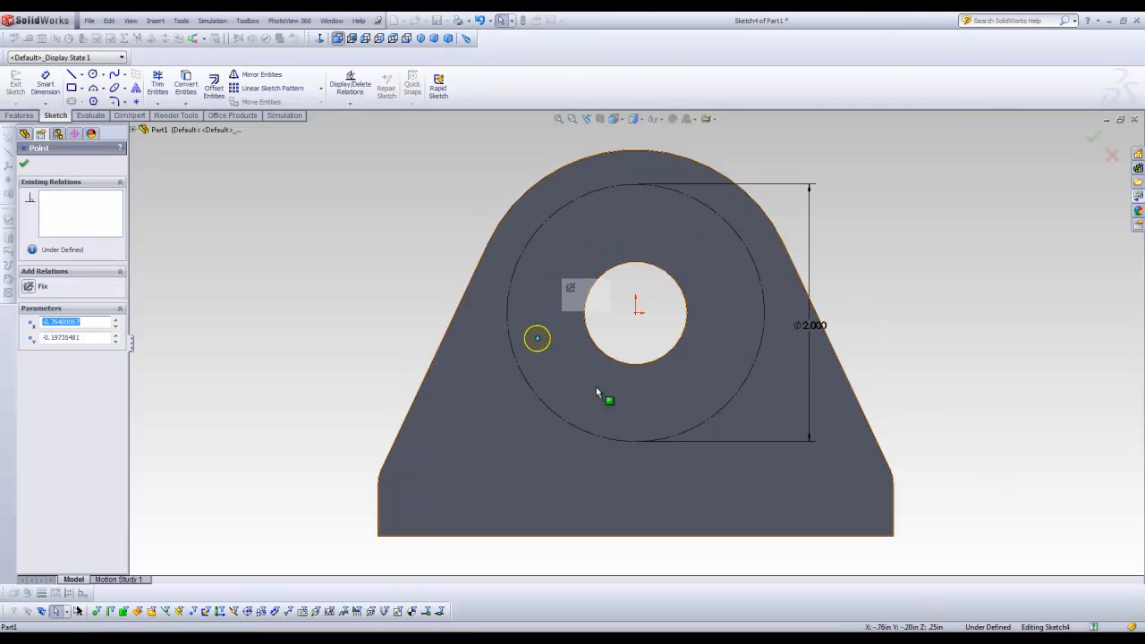
key("Delete")
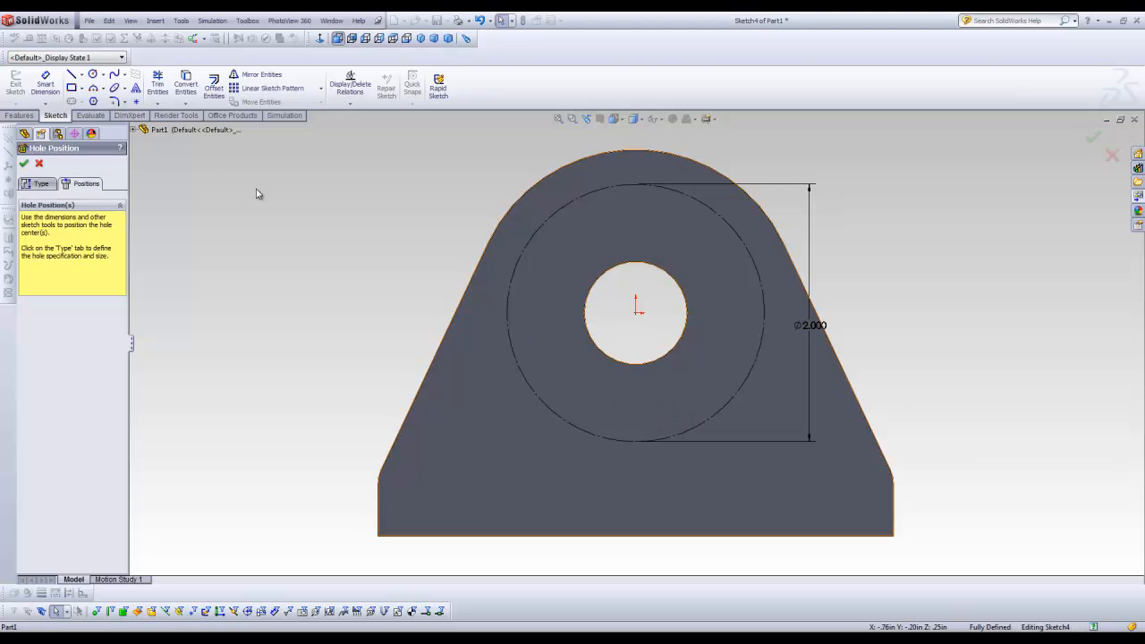
left_click(136, 103)
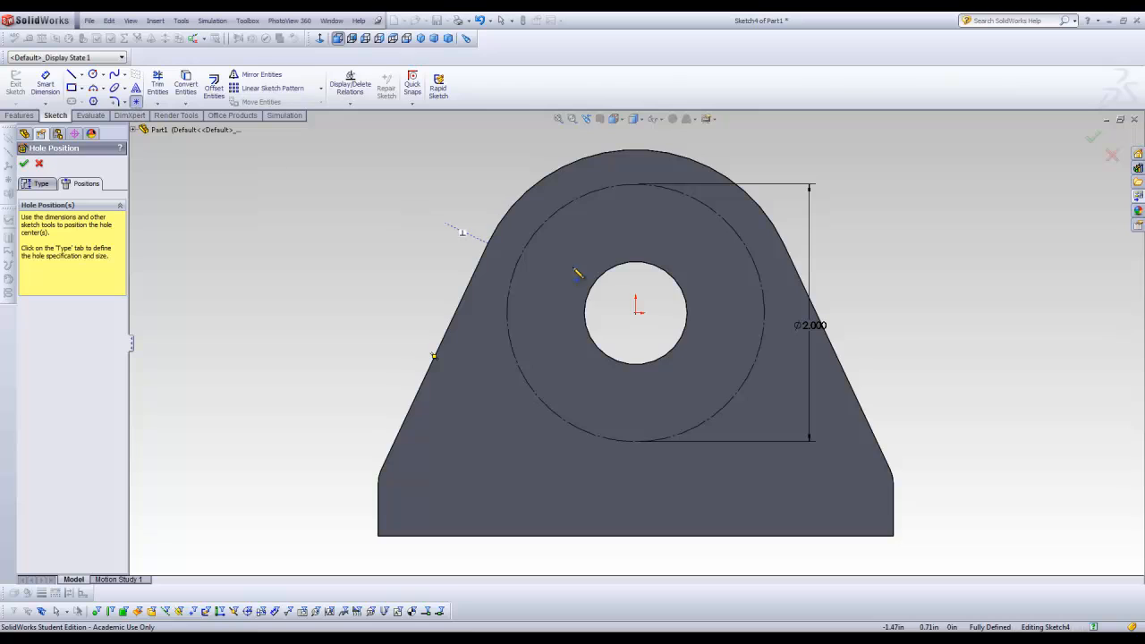
left_click(507, 313)
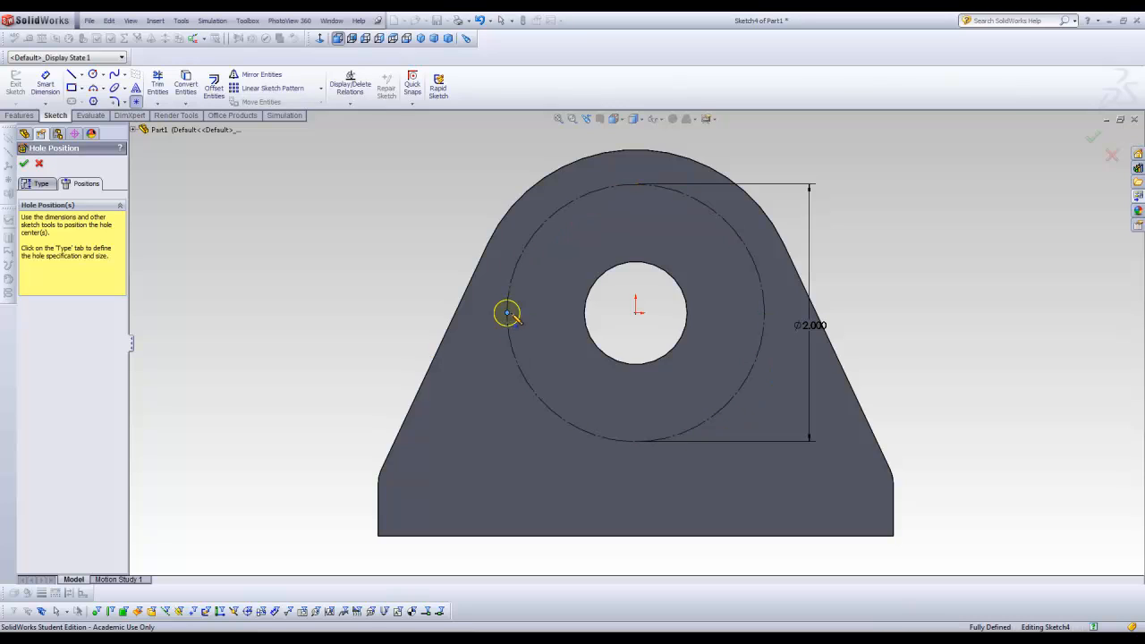
left_click(636, 184)
left_click(764, 313)
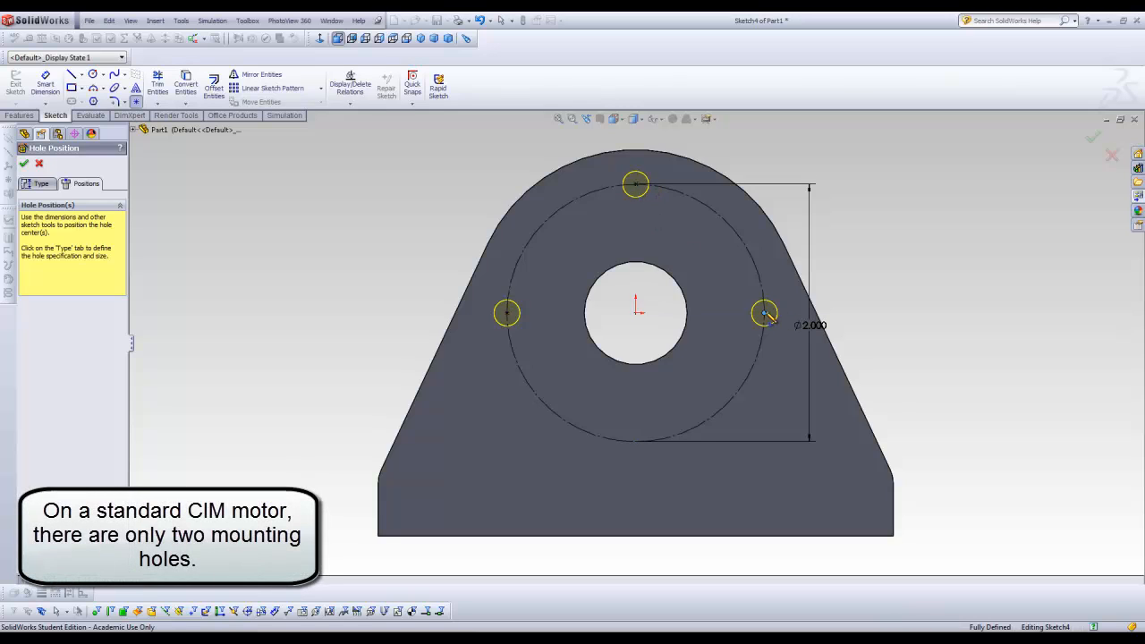
left_click(636, 442)
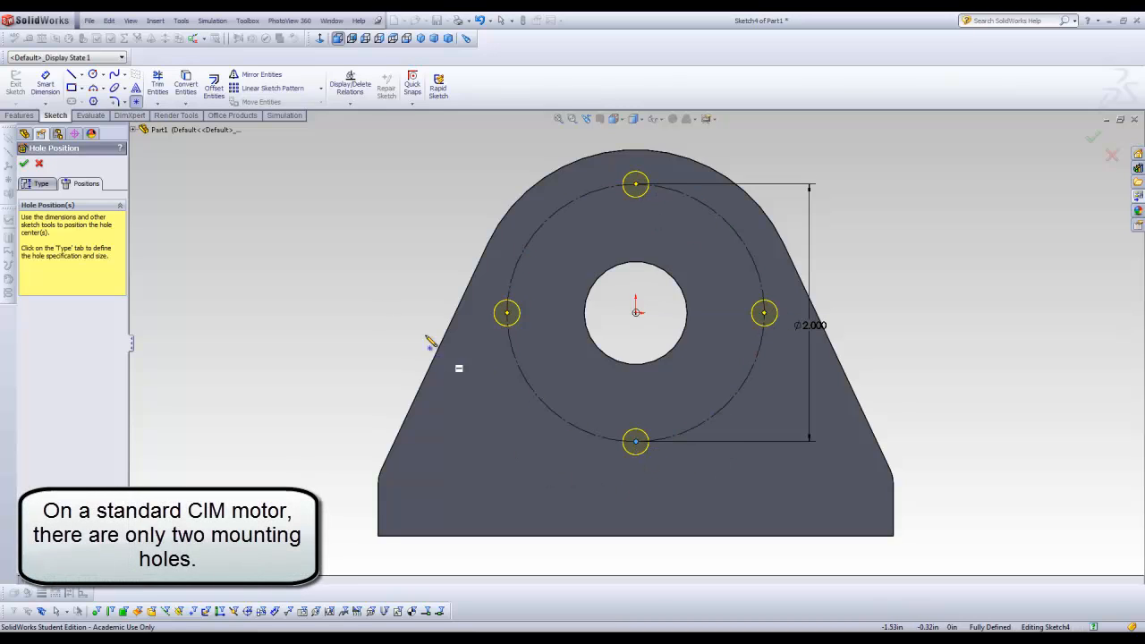
left_click(21, 164)
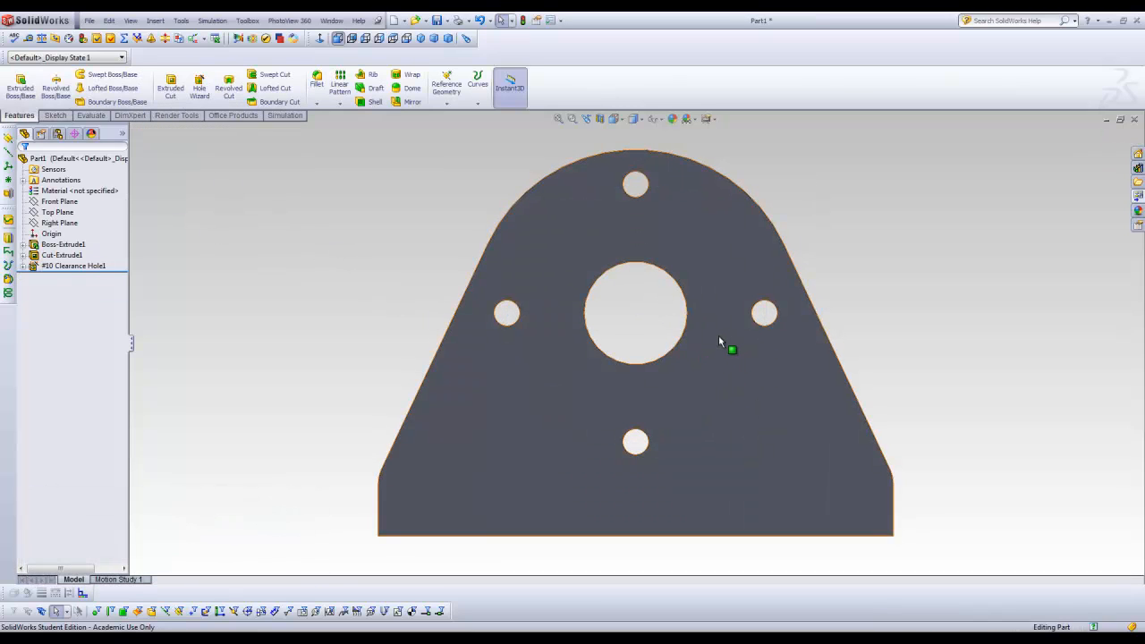
- Start an extruded boss on the plate's front face and sketch a full-width rectangle about 0.34 in high along its bottom edge
middle_click_drag(567, 391, 625, 340)
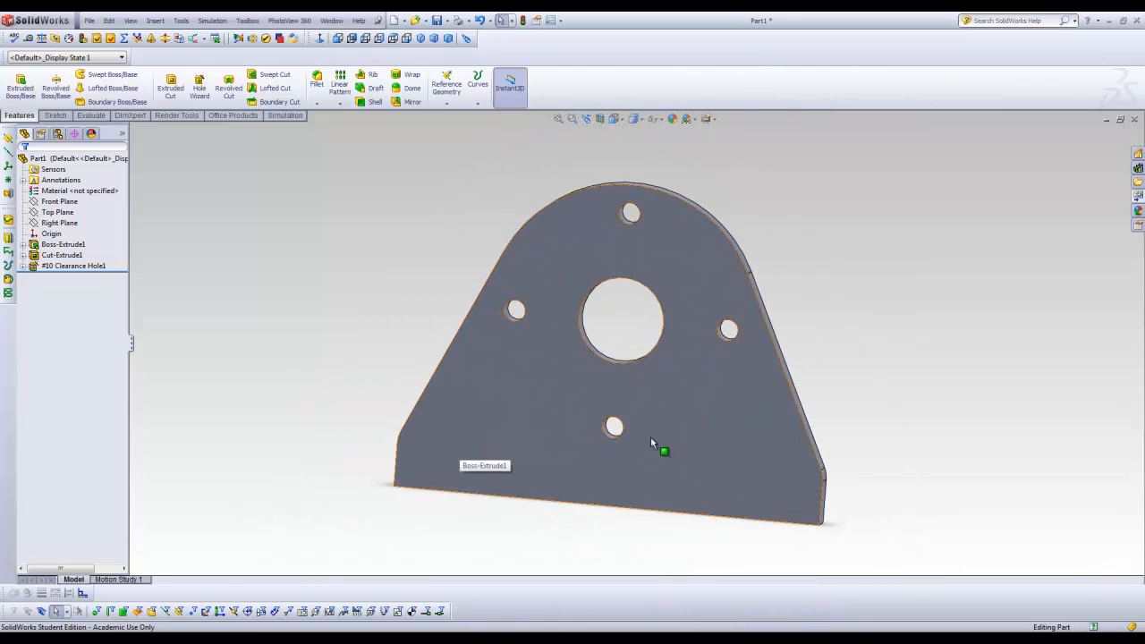
middle_click_drag(642, 412, 255, 304)
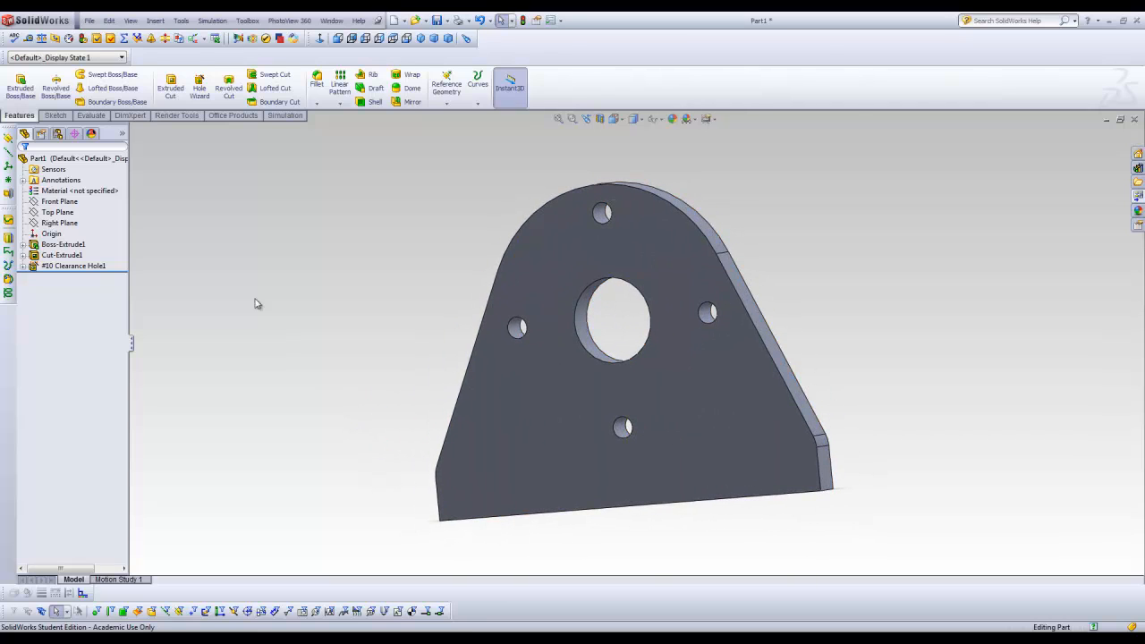
left_click(24, 93)
left_click(516, 429)
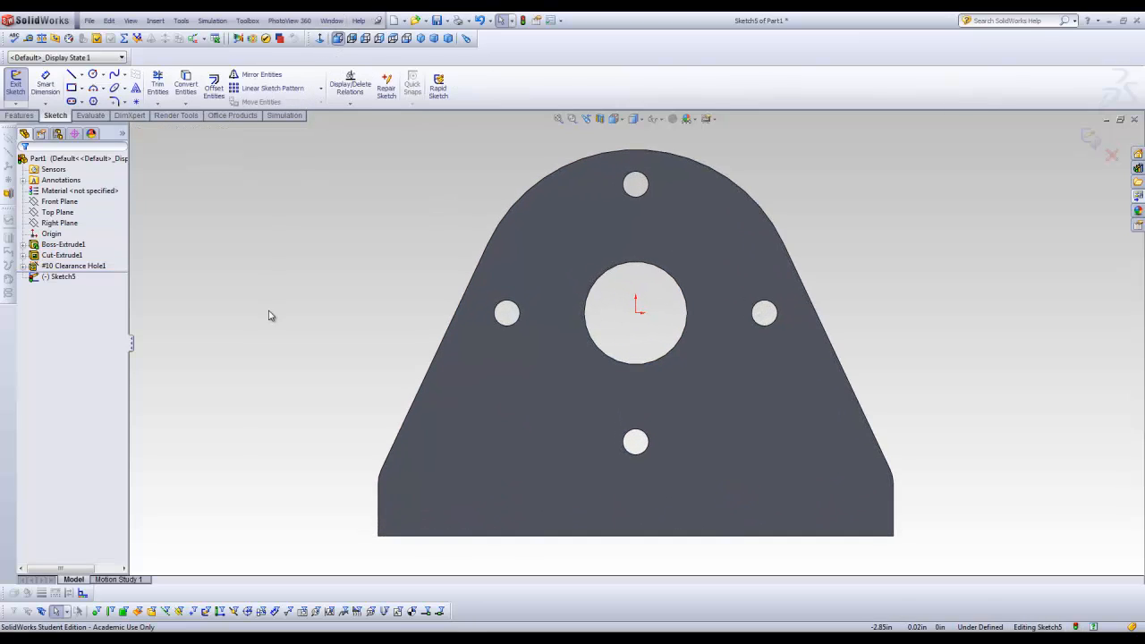
left_click(72, 87)
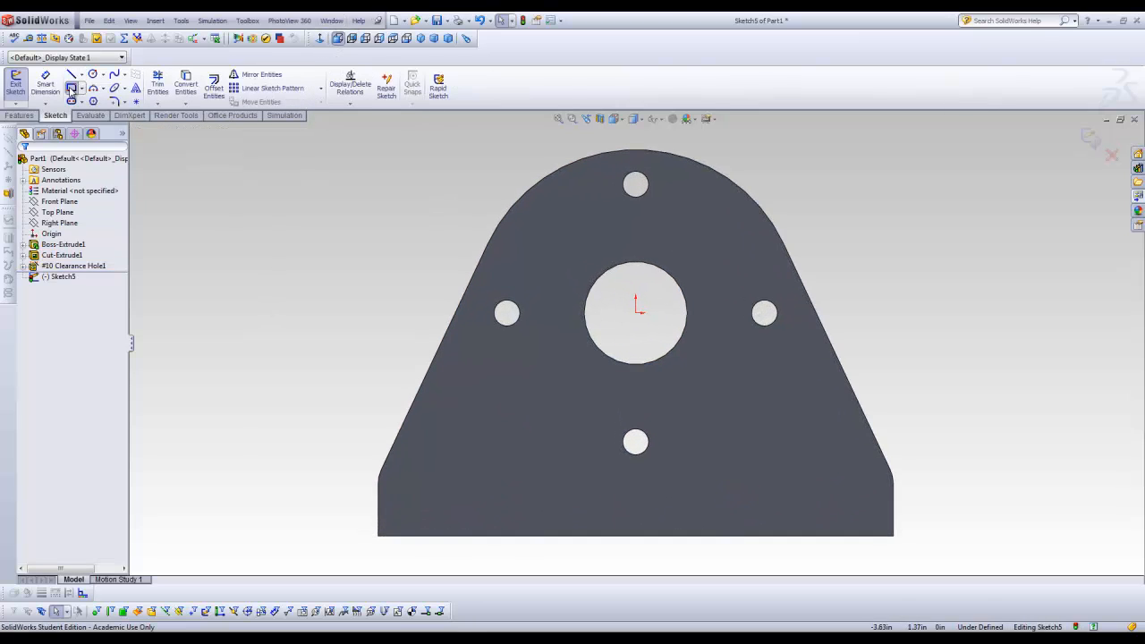
left_click(378, 492)
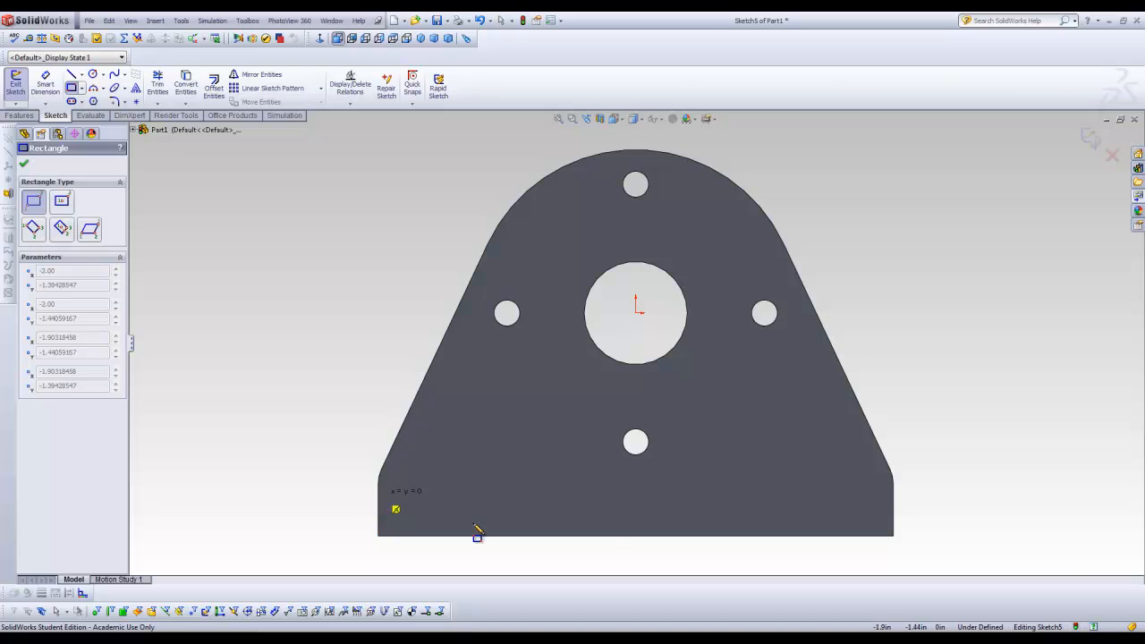
left_click(892, 535)
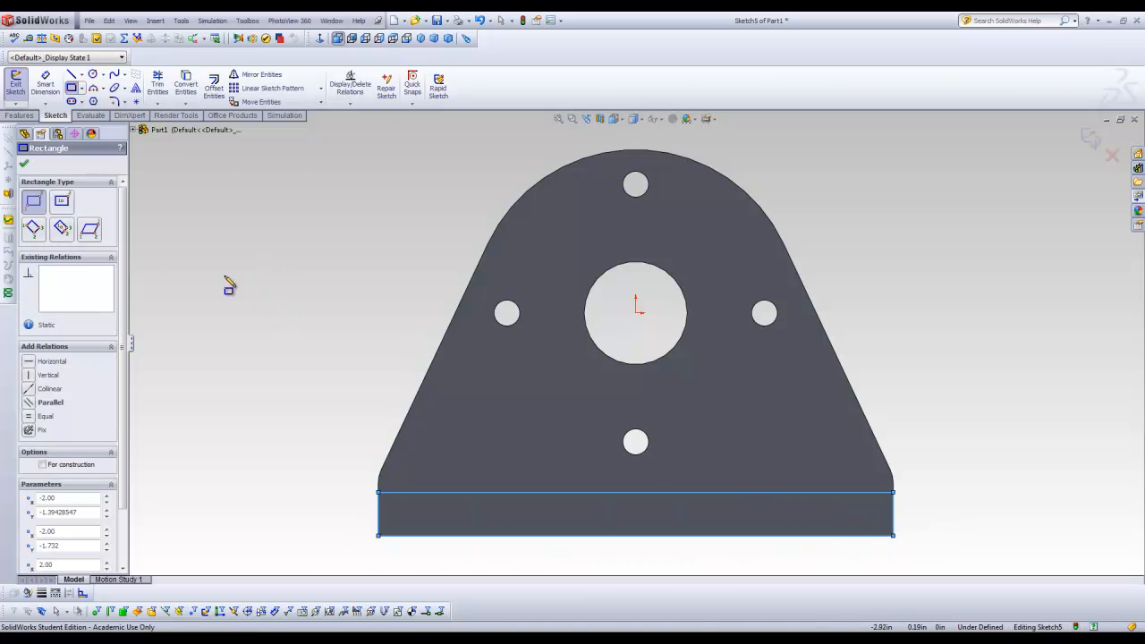
- Dimension the rectangle's height as 0.25 in and exit the sketch to the boss extrusion's settings
left_click(45, 83)
left_click(381, 523)
left_click(322, 522)
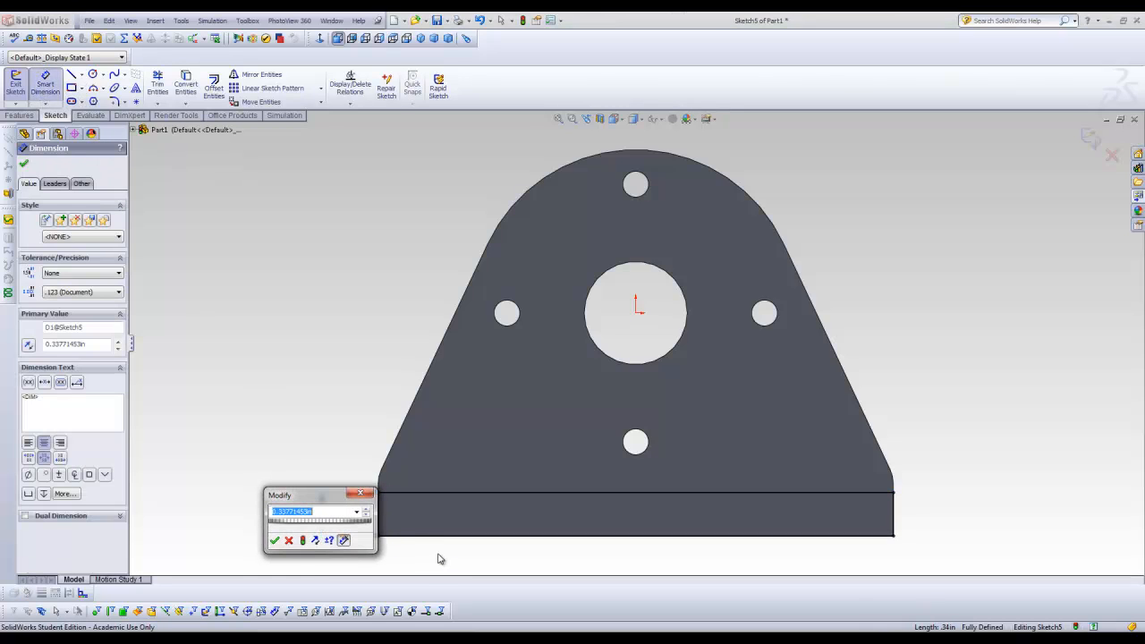
type(".25")
key("Return")
key("Escape")
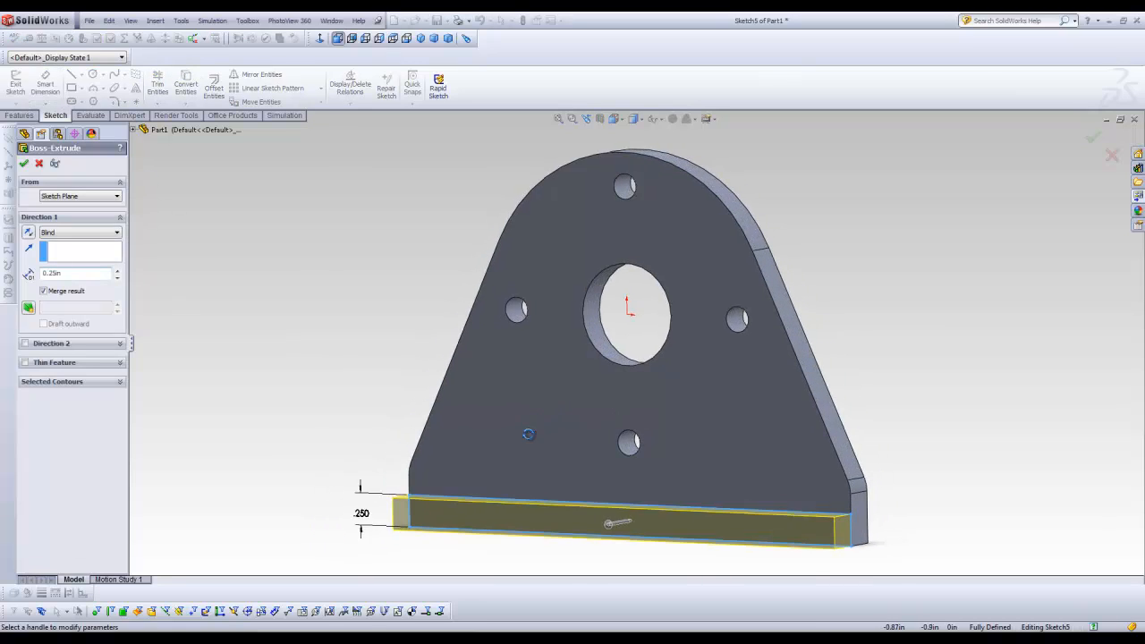
- Extrude the rectangle 1.75 in outward from the plate to form the base flange
double_click(70, 274)
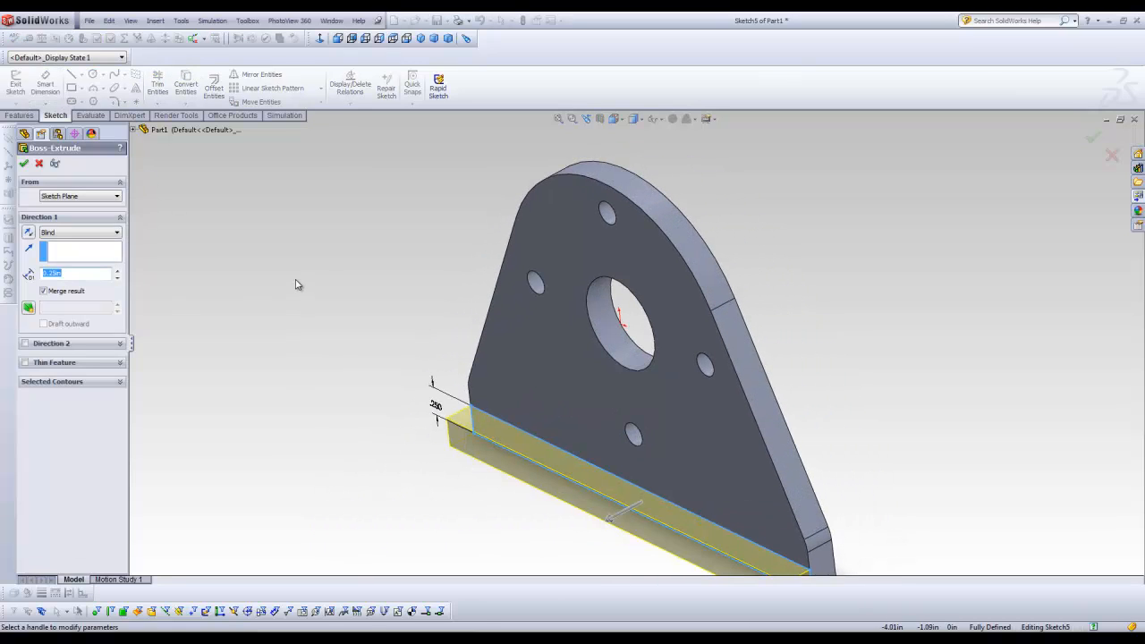
type("1.75")
key("Return")
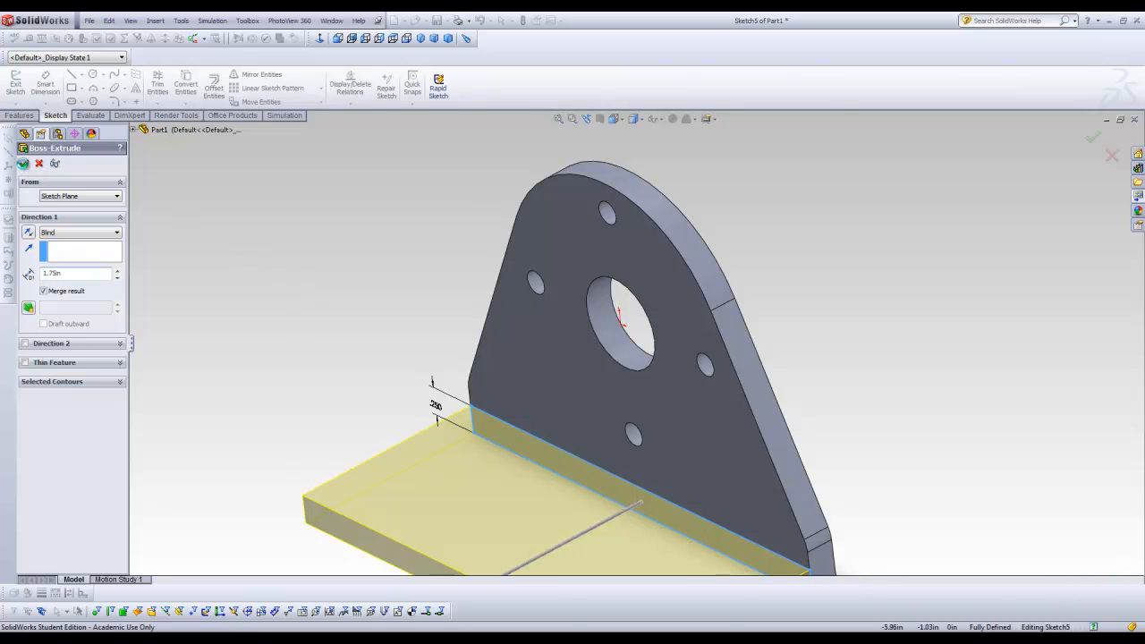
left_click(24, 163)
scroll(651, 476, "up", 3)
scroll(638, 471, "down", 1)
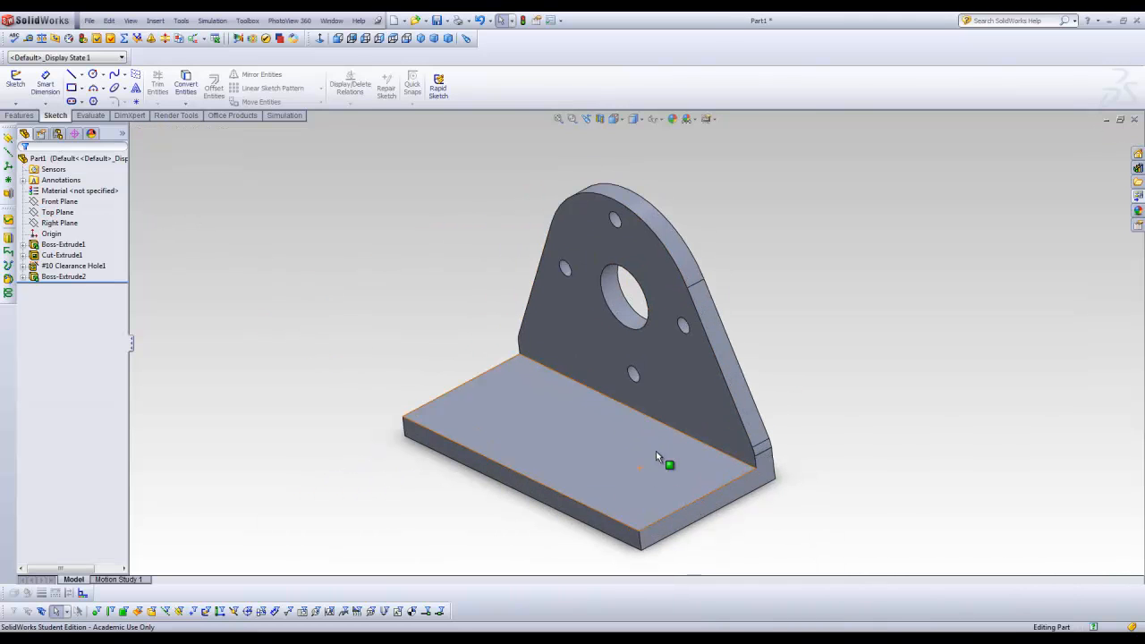
- Start a Hole Wizard feature set to an ANSI Inch 1/4-20 tapped hole with a Through All end condition
scroll(680, 407, "up", 1)
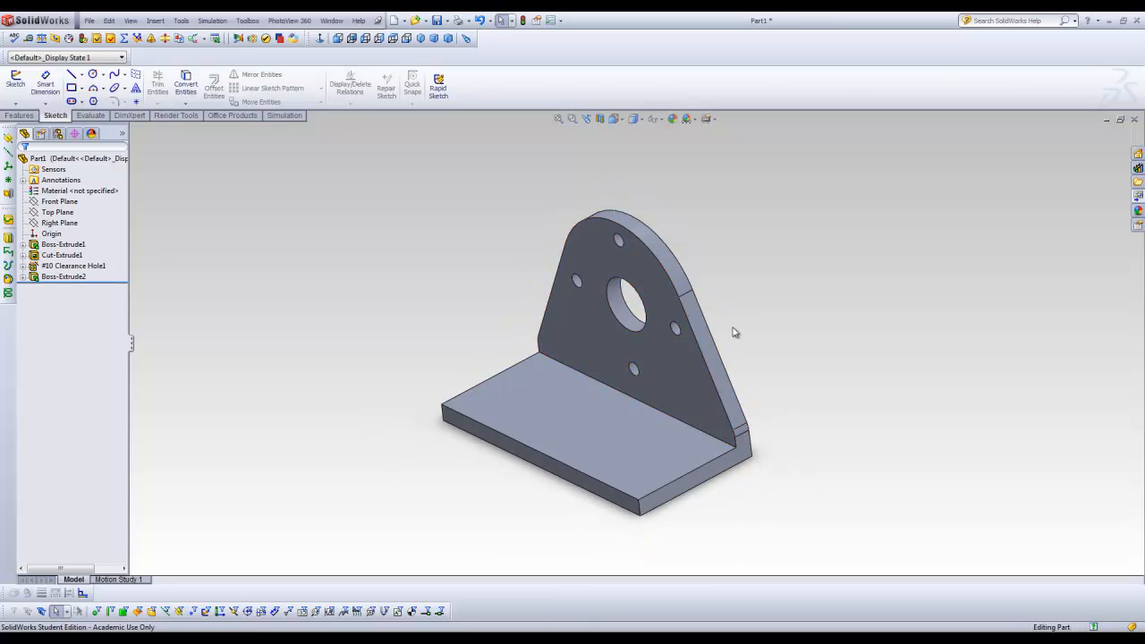
scroll(644, 331, "up", 1)
left_click(20, 116)
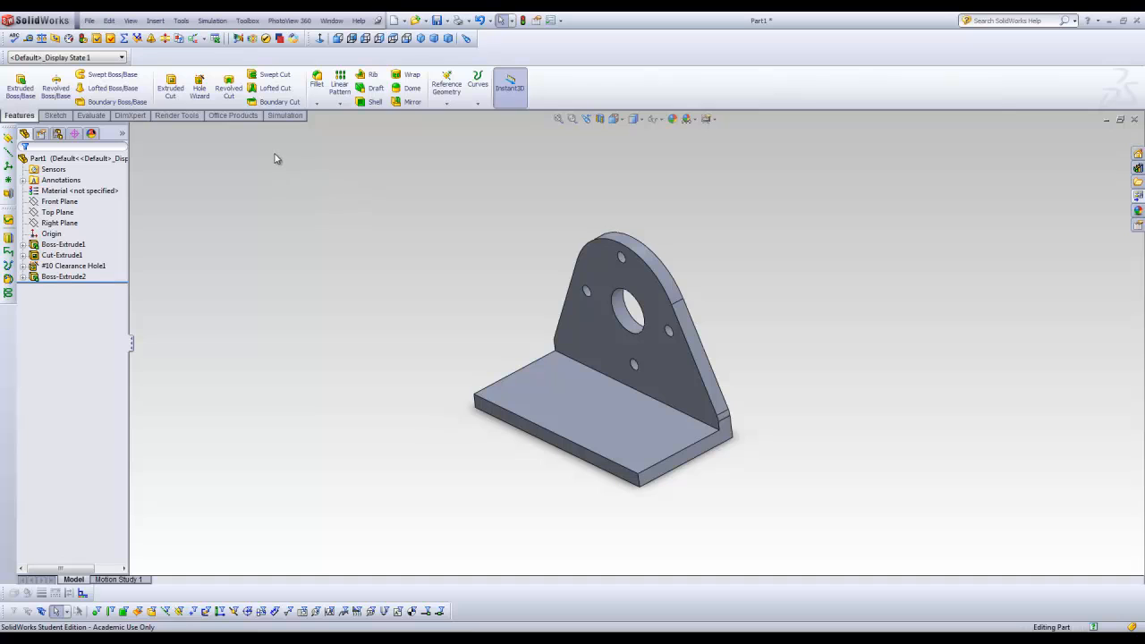
left_click(199, 90)
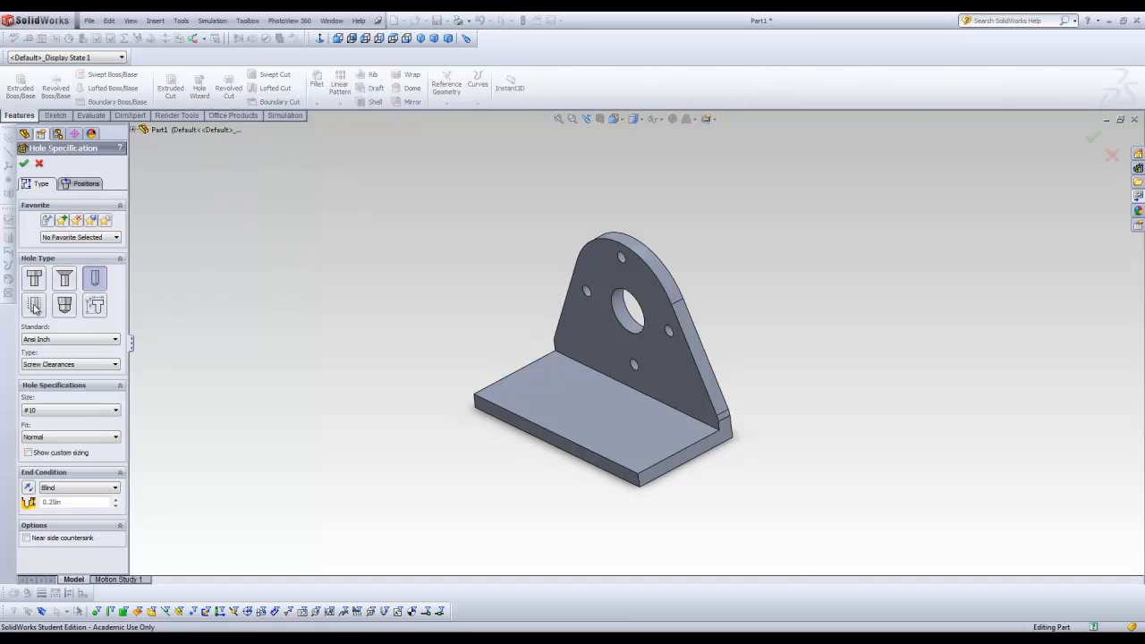
left_click(34, 306)
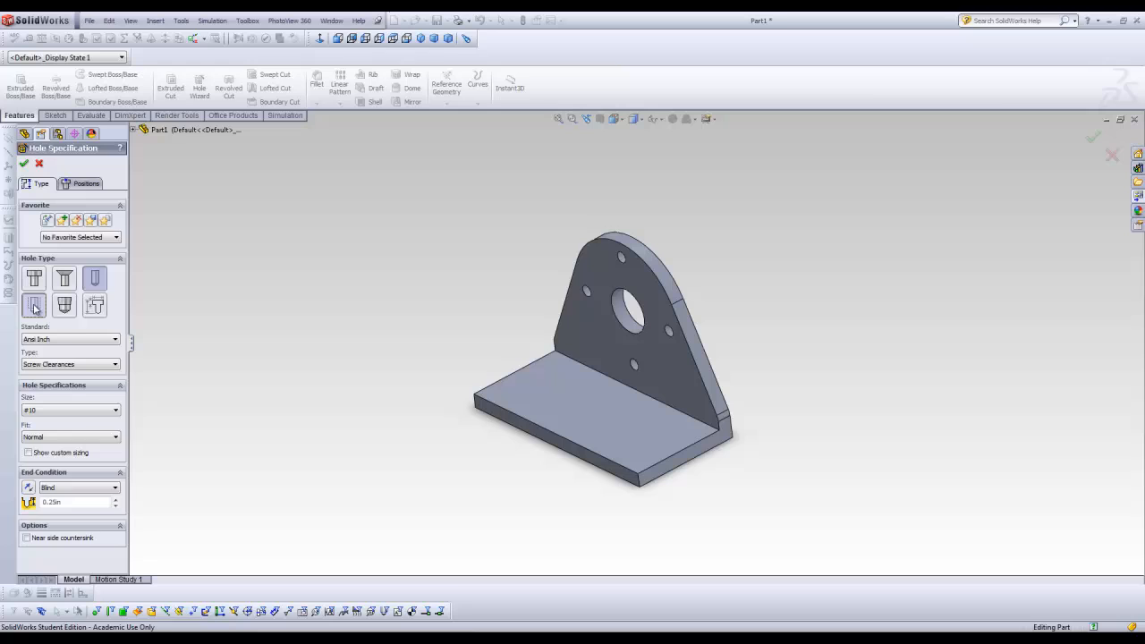
left_click(51, 365)
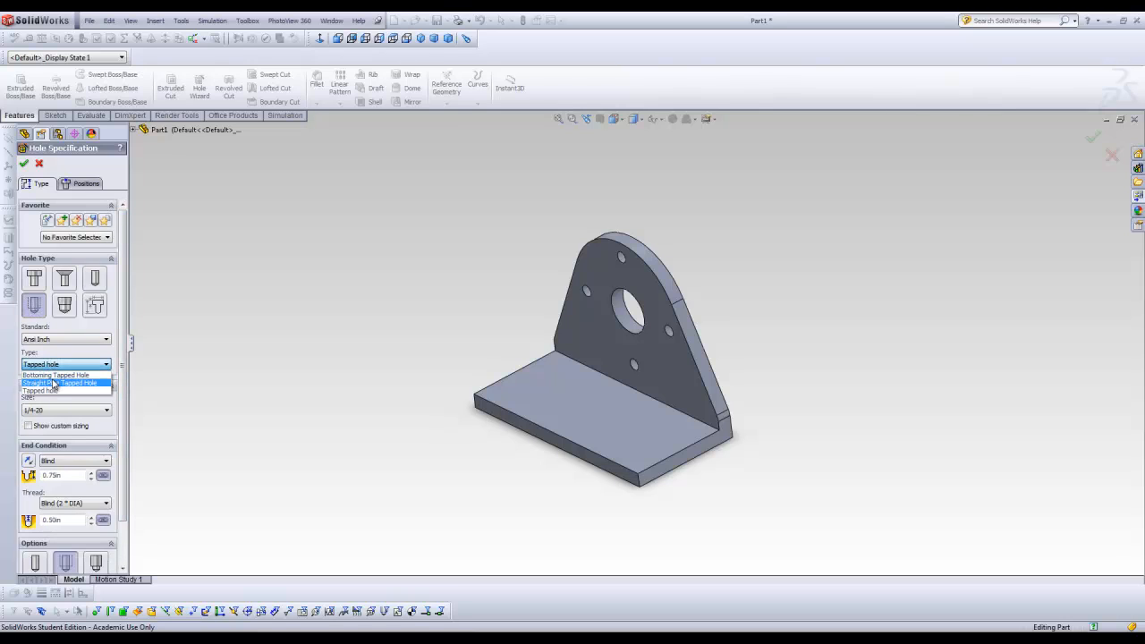
left_click(45, 392)
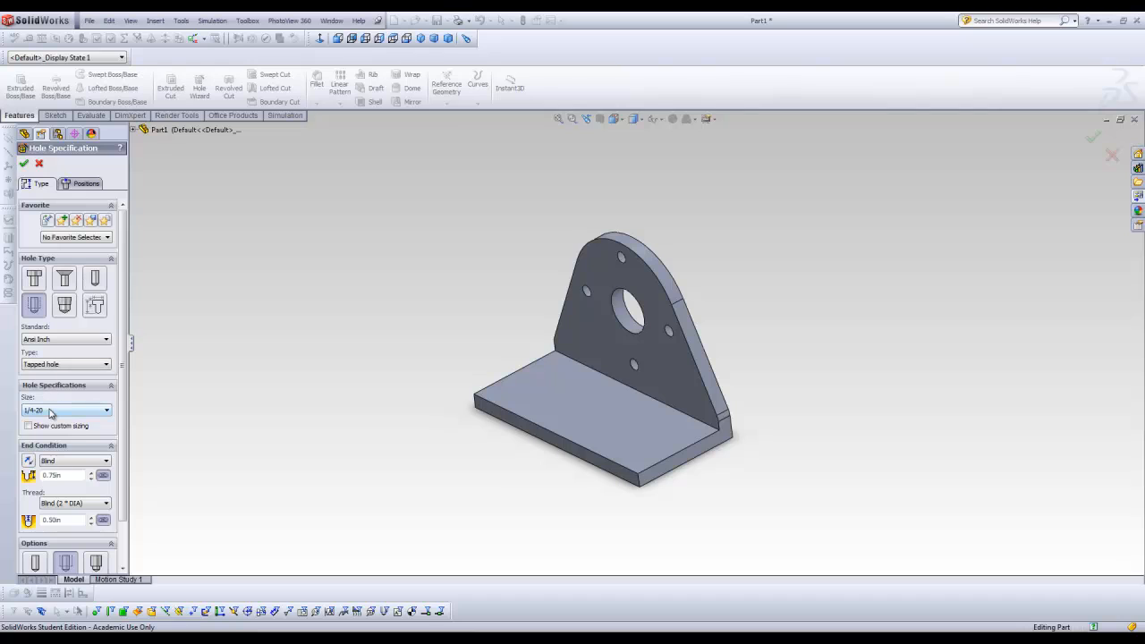
left_click(64, 459)
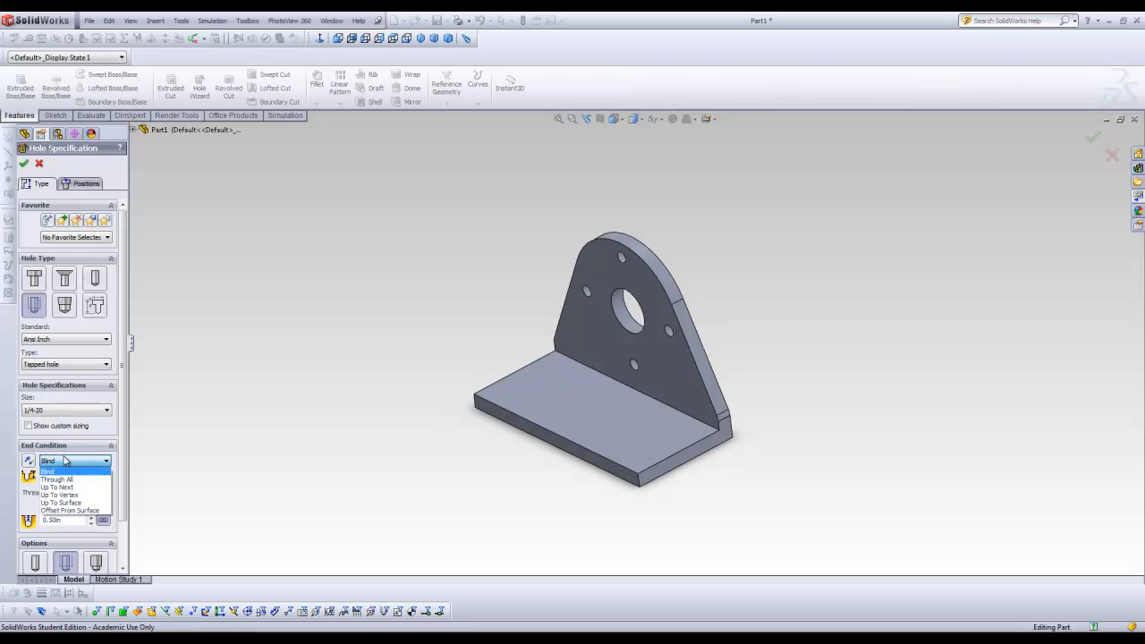
left_click(70, 478)
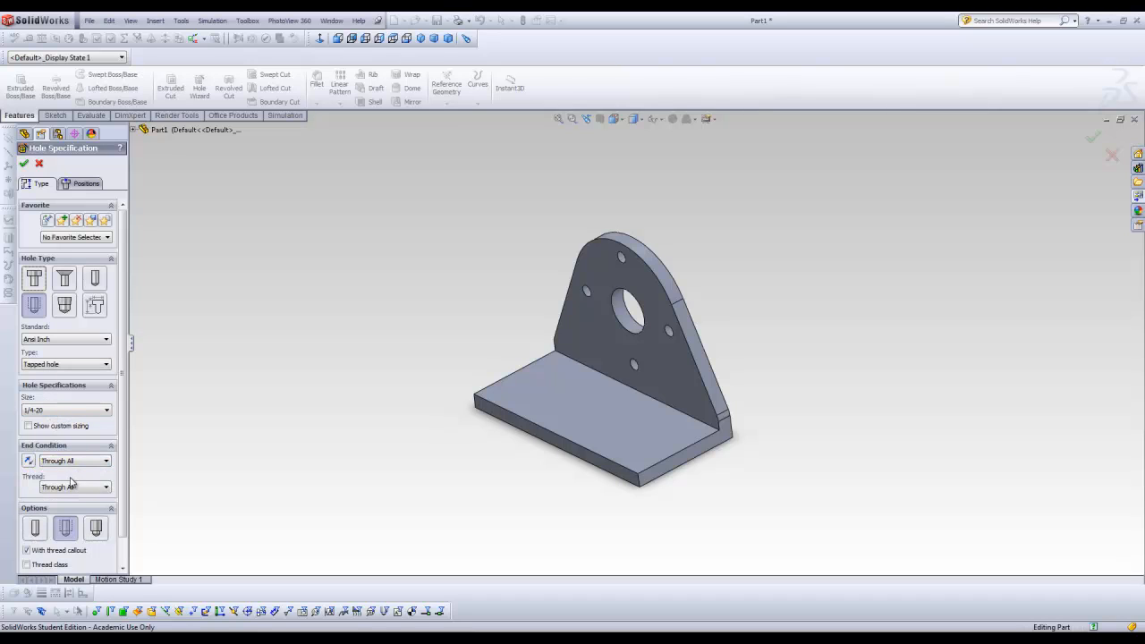
- Place one hole center on the base flange's top face and view that face straight on
left_click(86, 184)
left_click(550, 391)
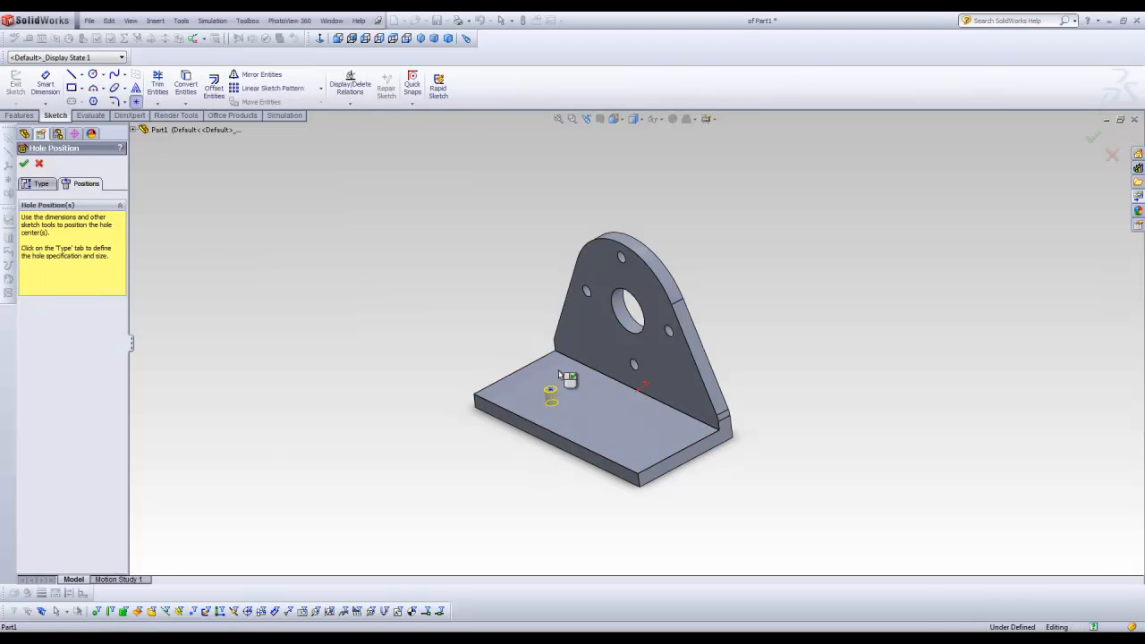
left_click(319, 38)
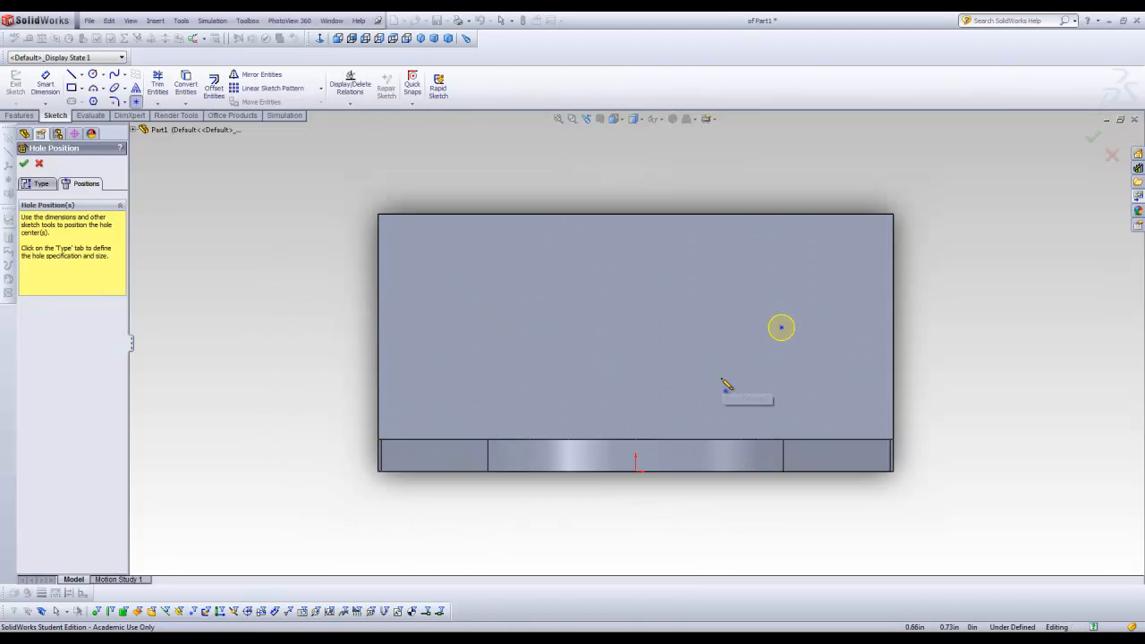
key("Escape")
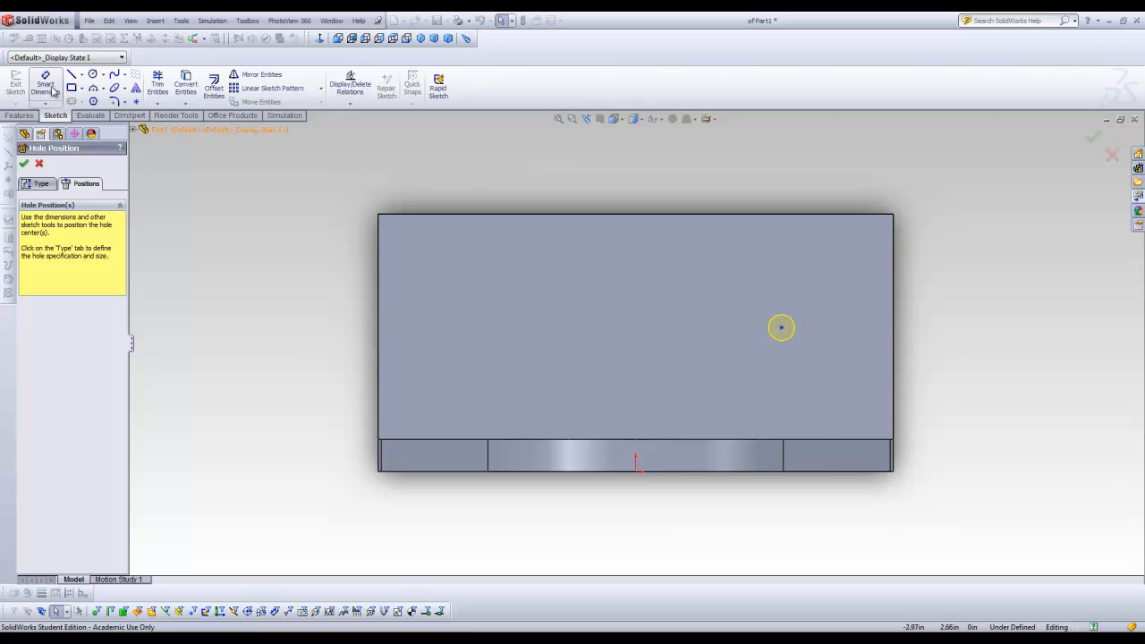
- Sketch a construction rectangle about 2.52 in wide and 3.15 in high, crossing the flange's front and back edges
left_click(72, 89)
left_click(457, 149)
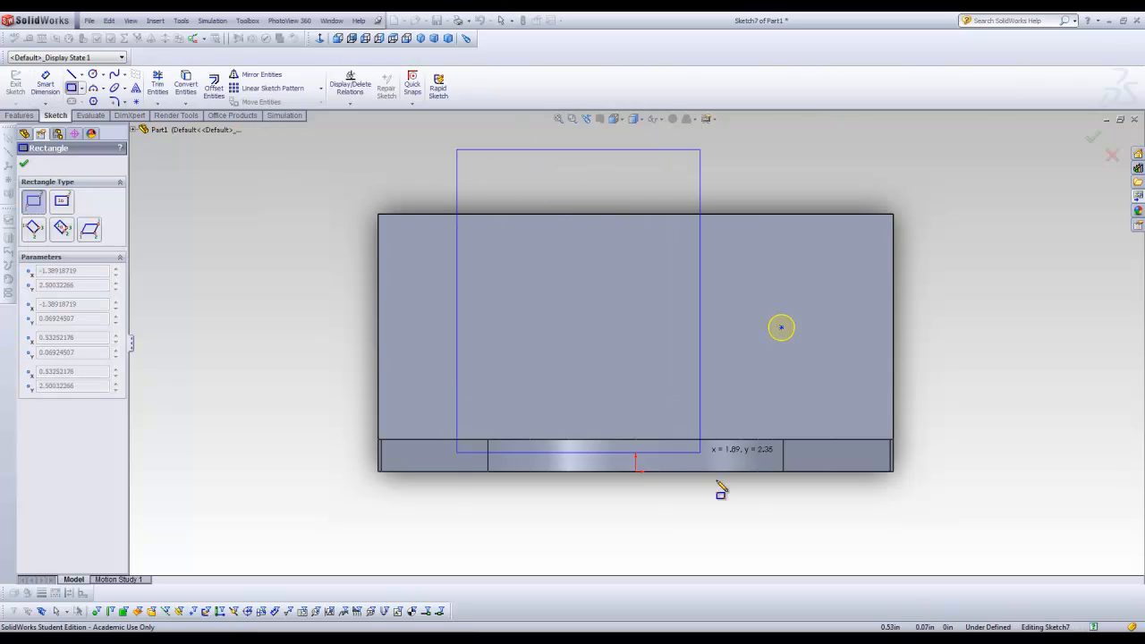
left_click(782, 554)
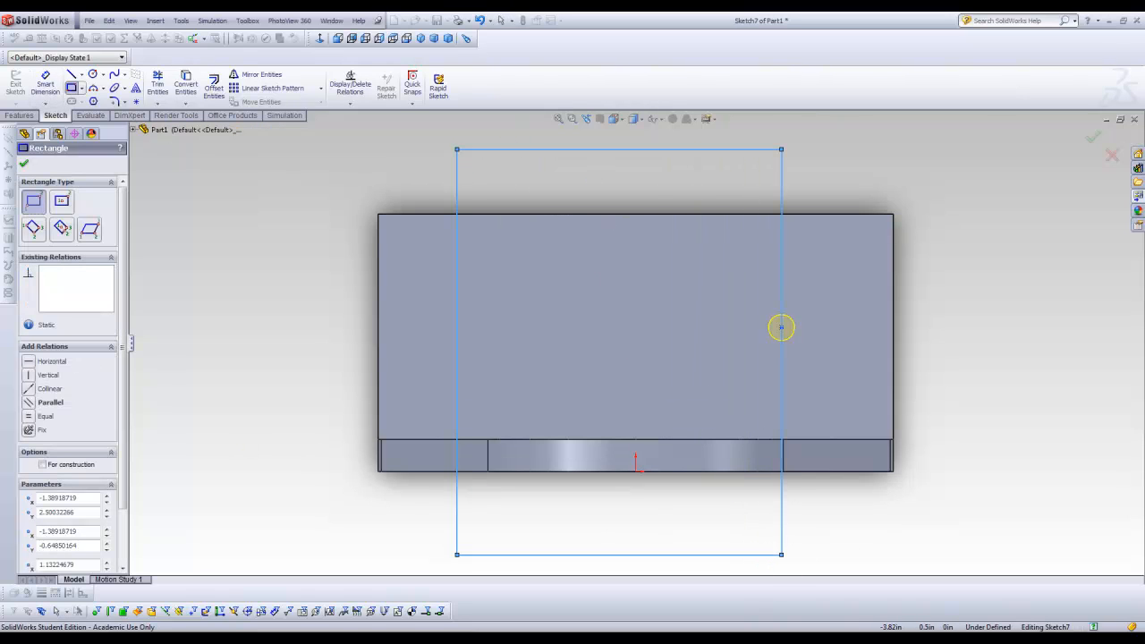
left_click(84, 467)
key("Escape")
- Dimension the construction rectangle's width as 2.536 in
left_click(45, 85)
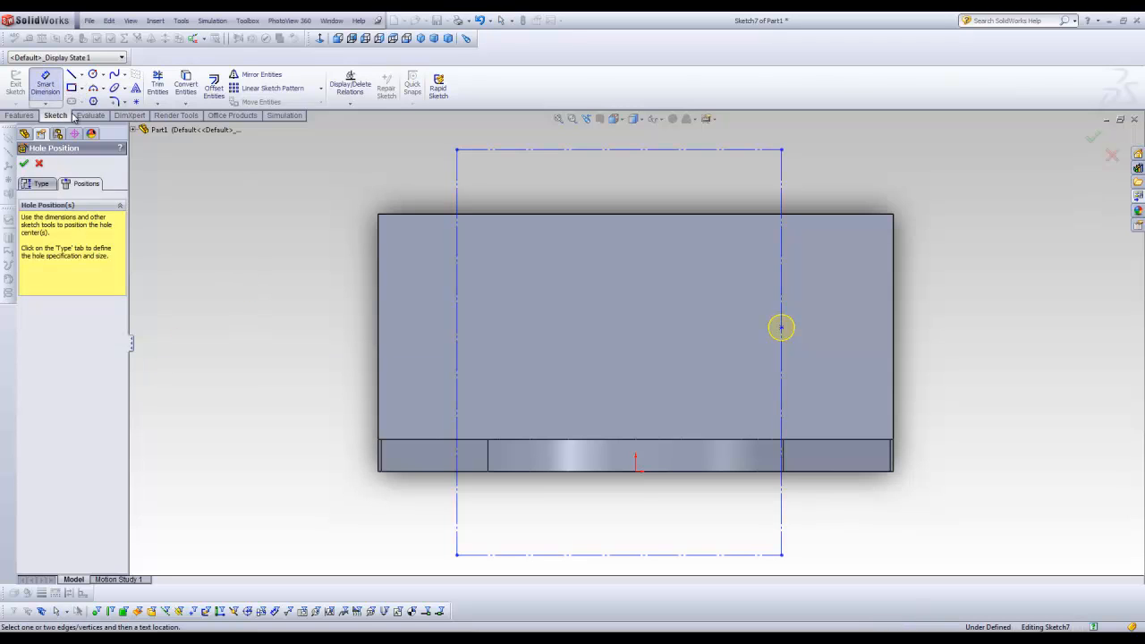
left_click(613, 149)
left_click(615, 184)
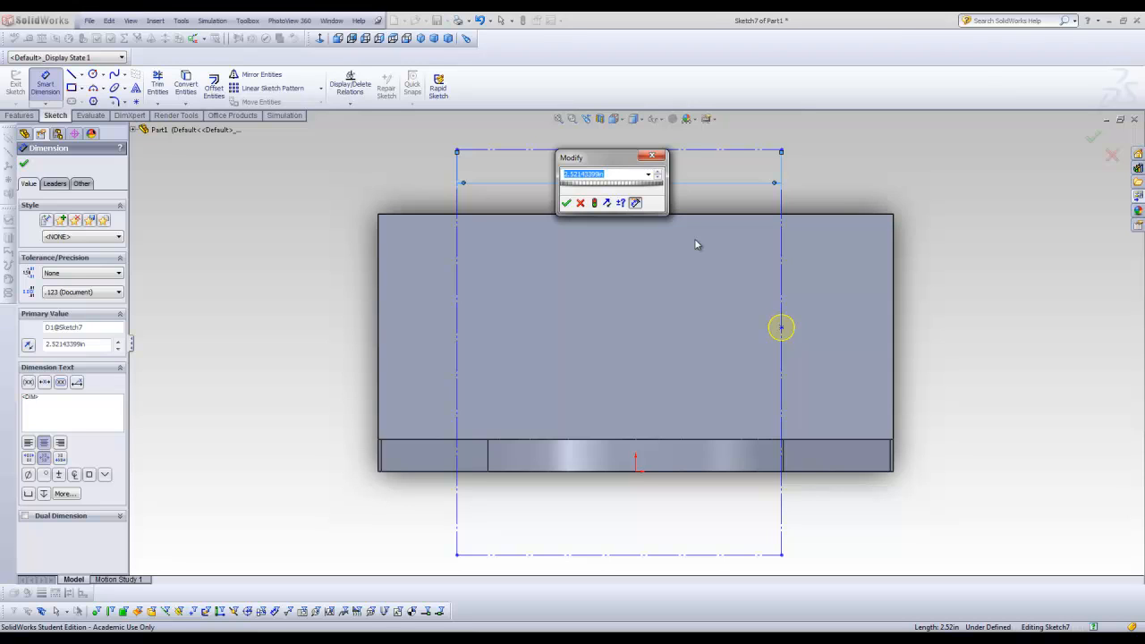
type("2.536")
key("Return")
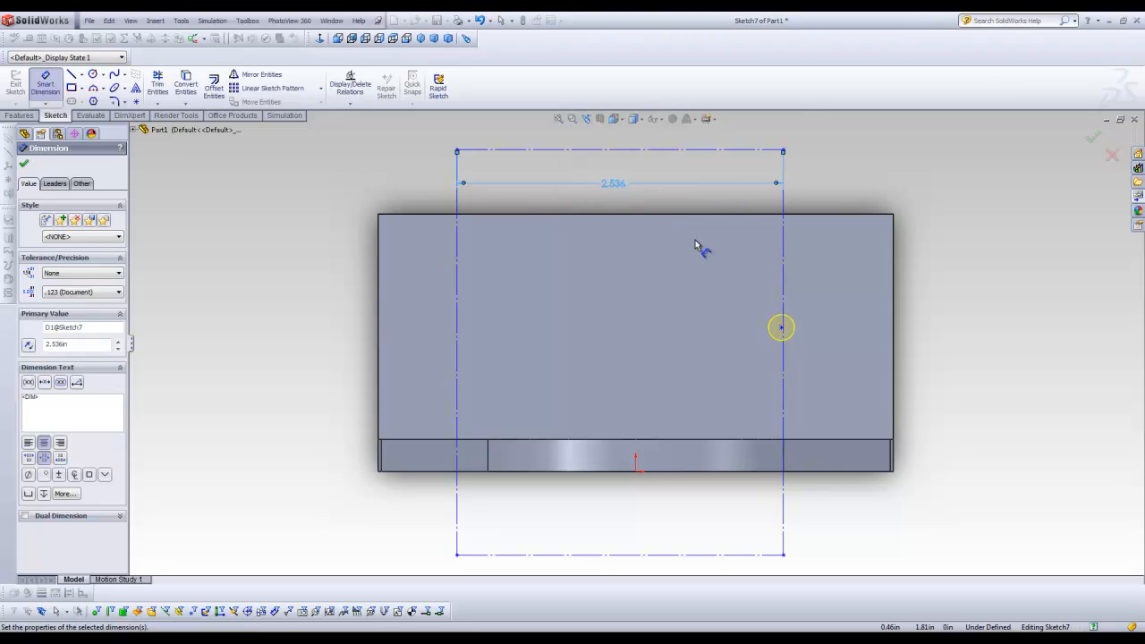
key("Escape")
- Center the construction rectangle on the part by adding a vertical relation between its horizontal edge's midpoint and the origin
right_click(621, 150)
left_click(649, 161)
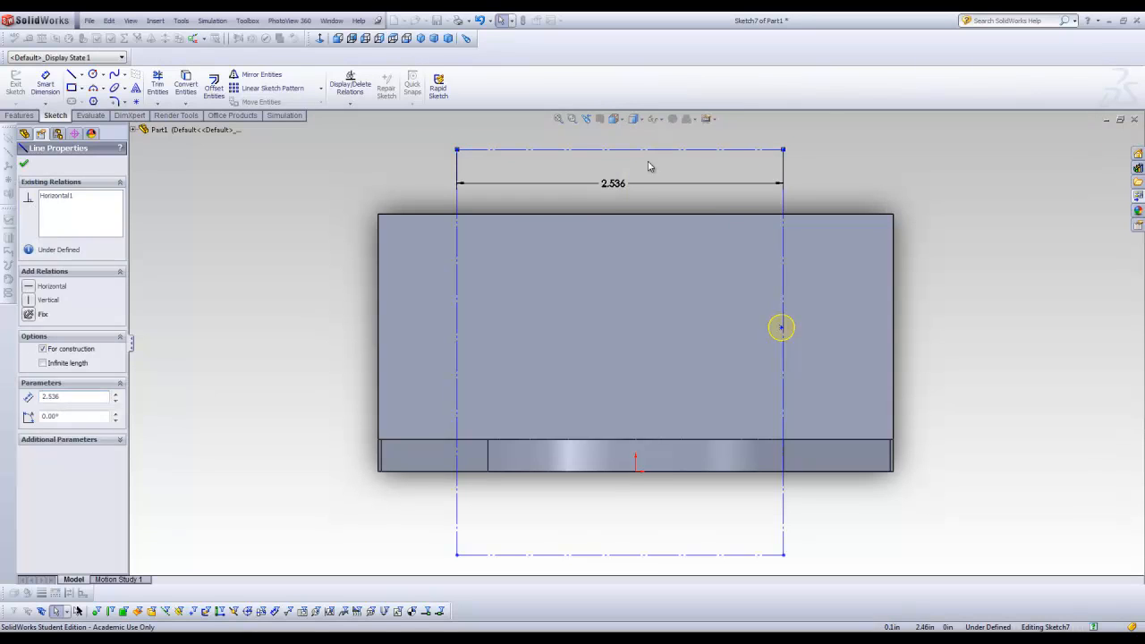
left_click(636, 469, "ctrl")
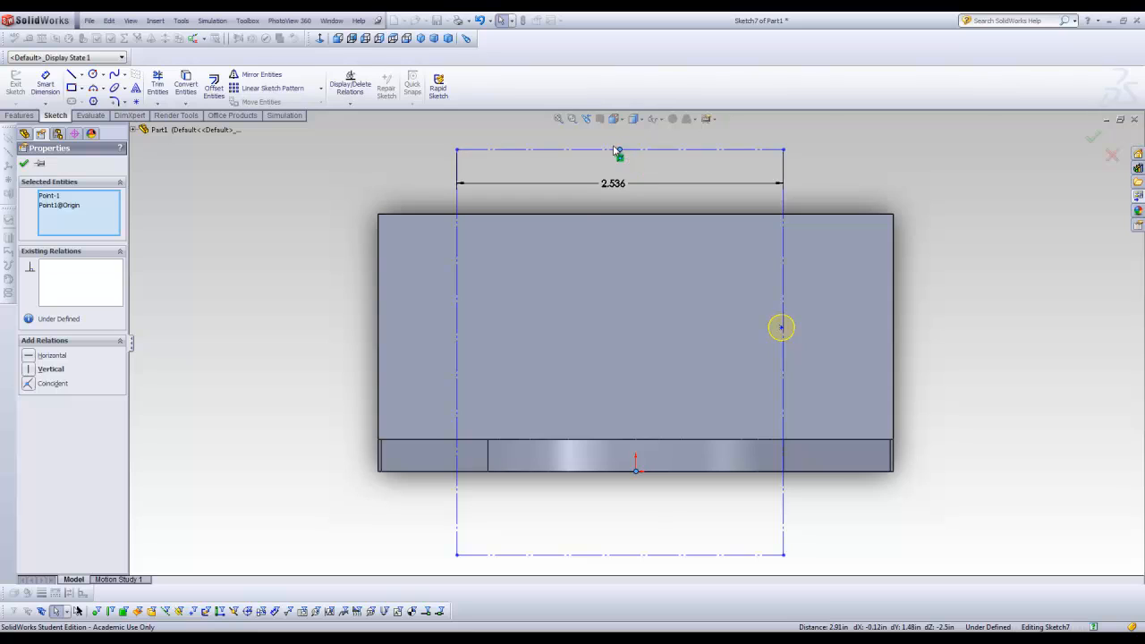
left_click(28, 371)
left_click(237, 372)
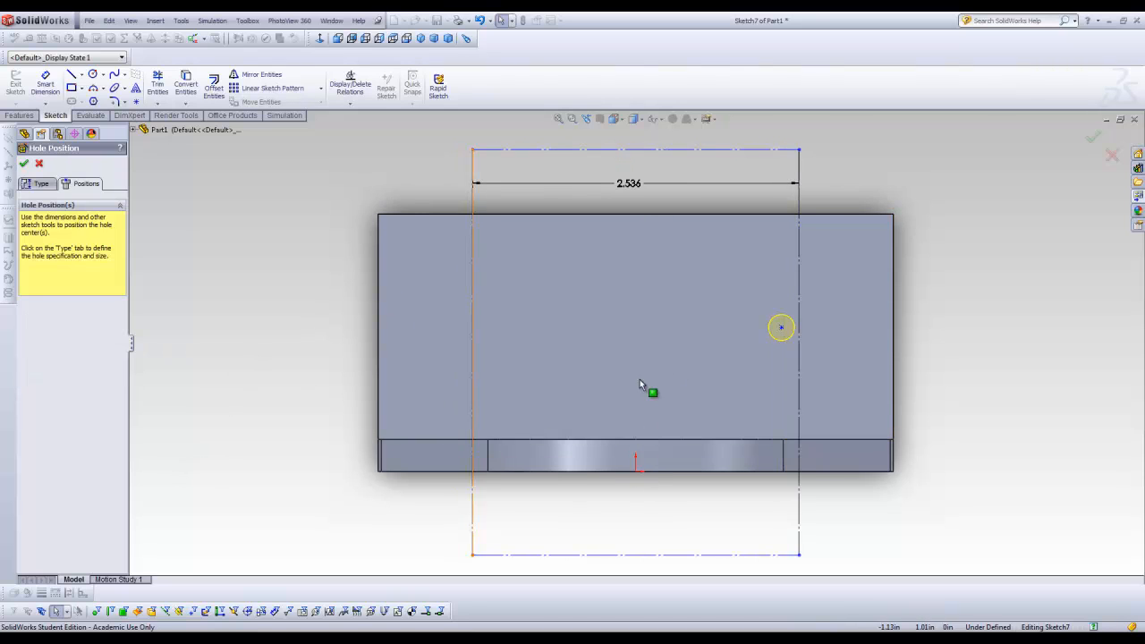
- Sketch a second construction rectangle about 3.41 in wide and 1.34 in high within the flange's top face
left_click(72, 88)
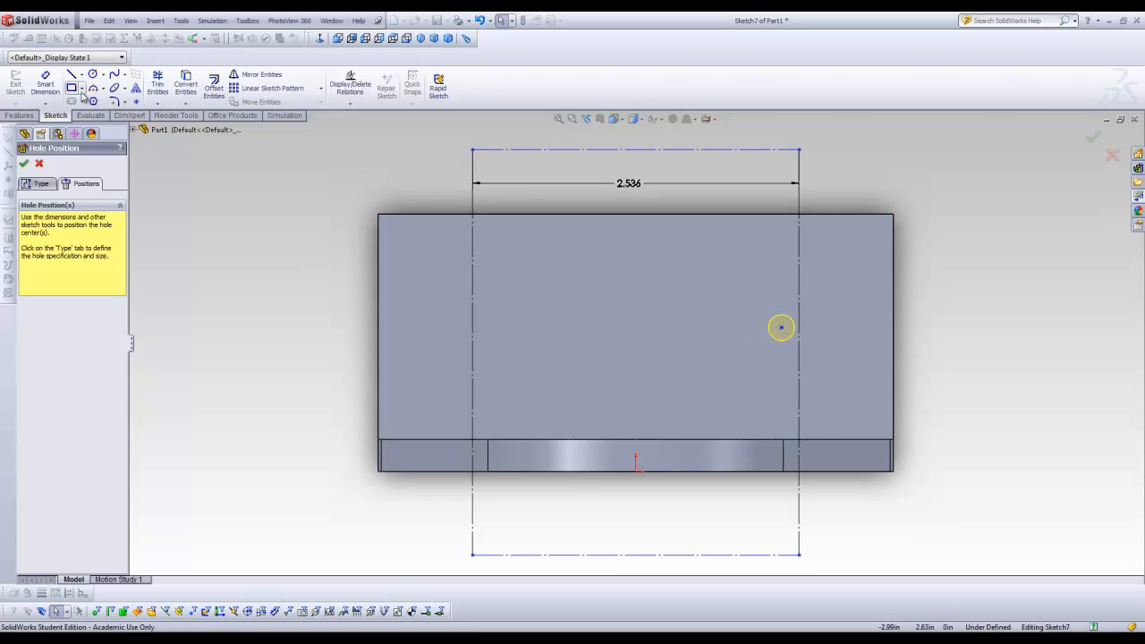
left_click(414, 247)
left_click(853, 420)
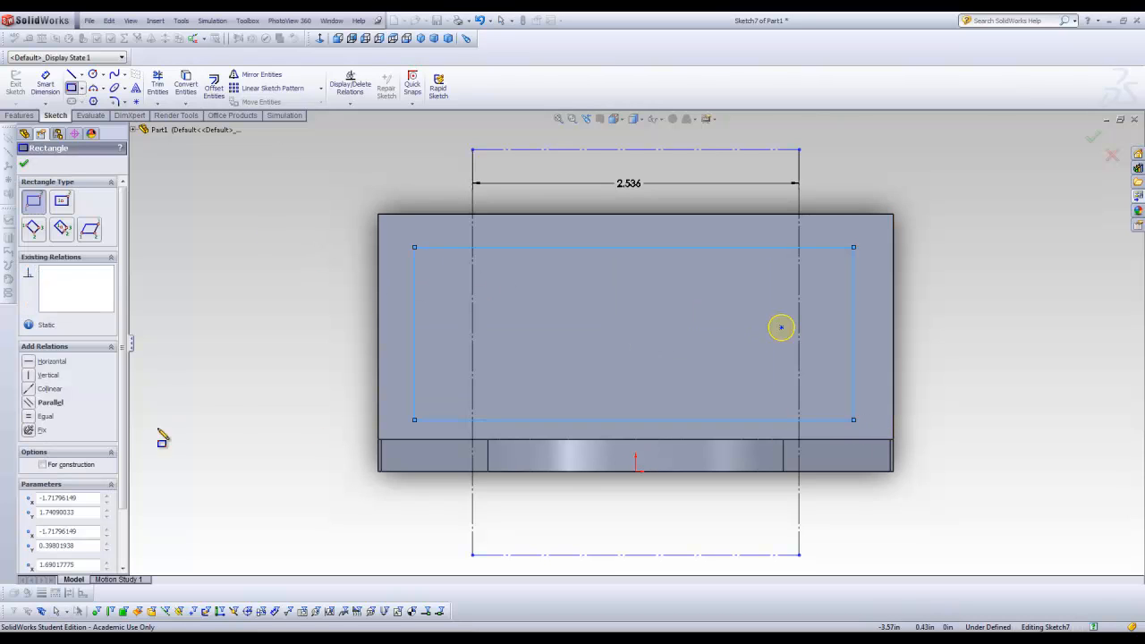
left_click(42, 464)
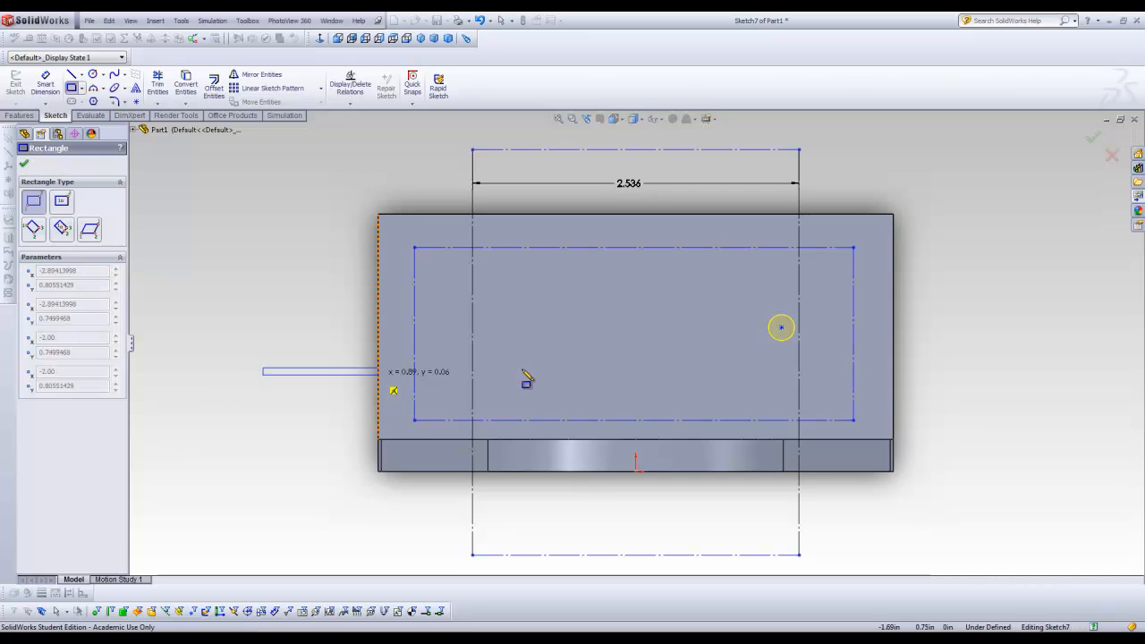
key("Escape")
key("Escape")
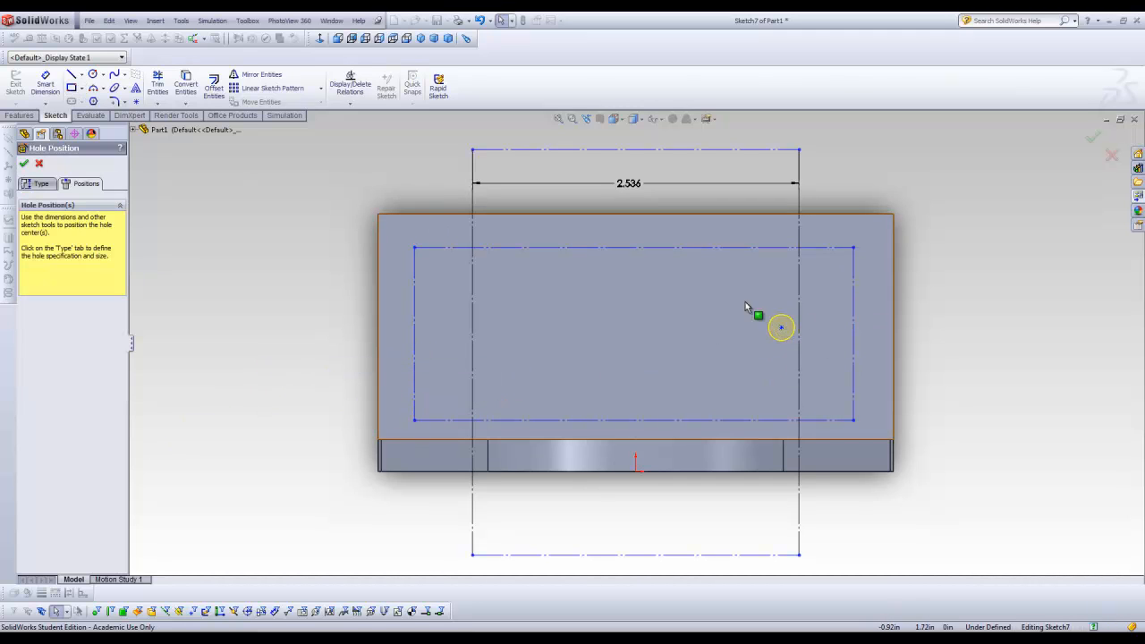
- Move the existing hole center onto one corner of the second rectangle and add three more hole centers on its other corners
left_click_drag(780, 328, 814, 295)
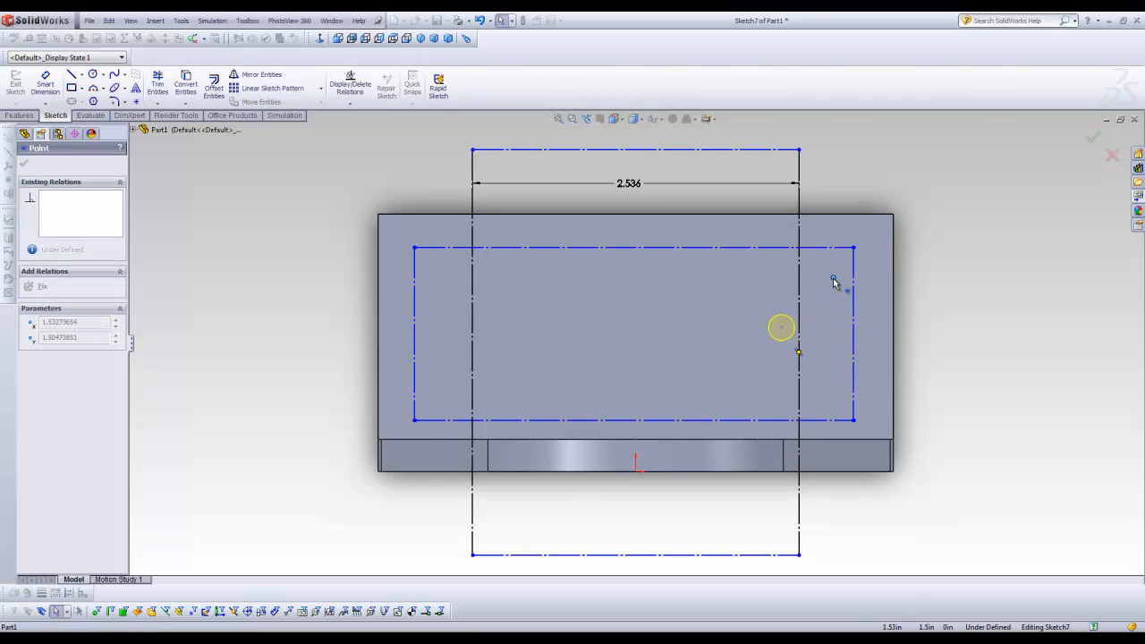
left_click_drag(854, 251, 854, 249)
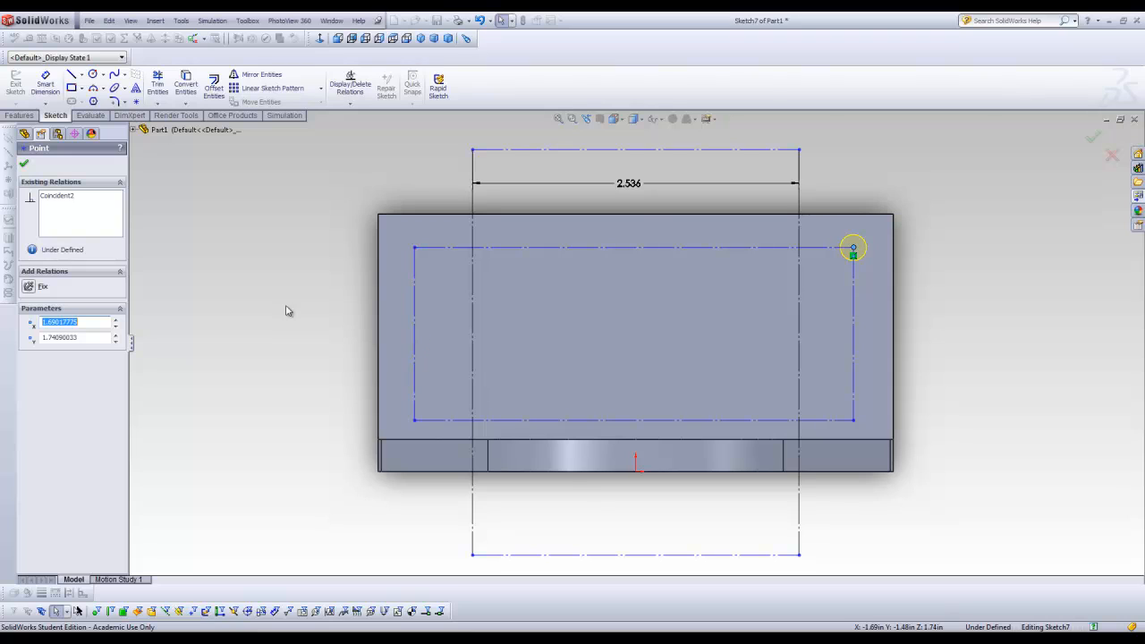
left_click(136, 101)
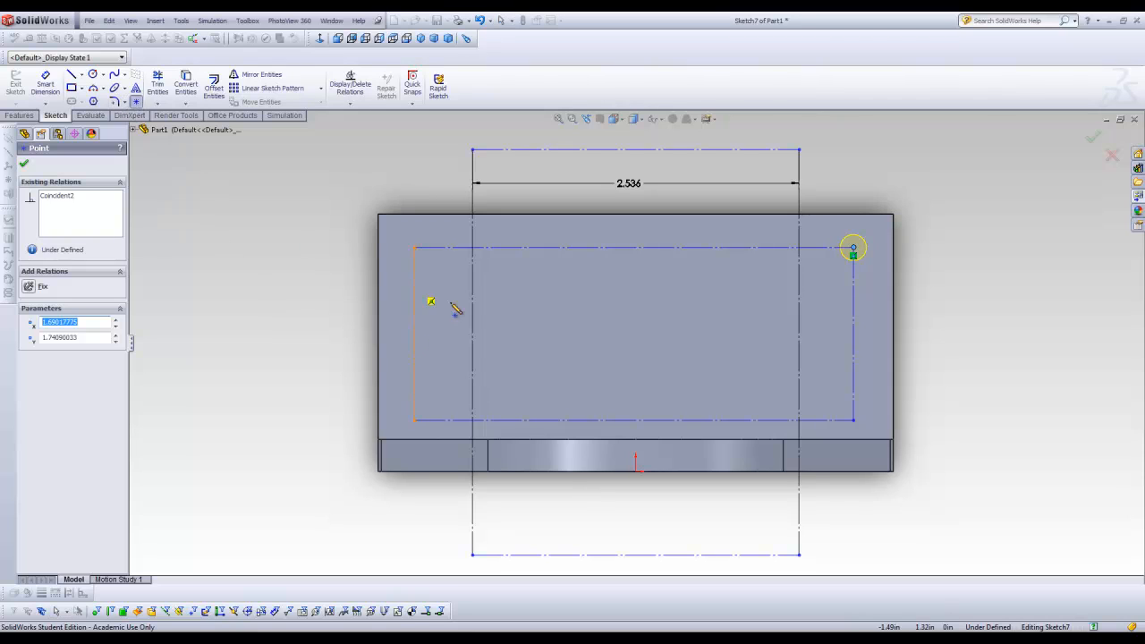
left_click(428, 259)
left_click(423, 406)
left_click(837, 406)
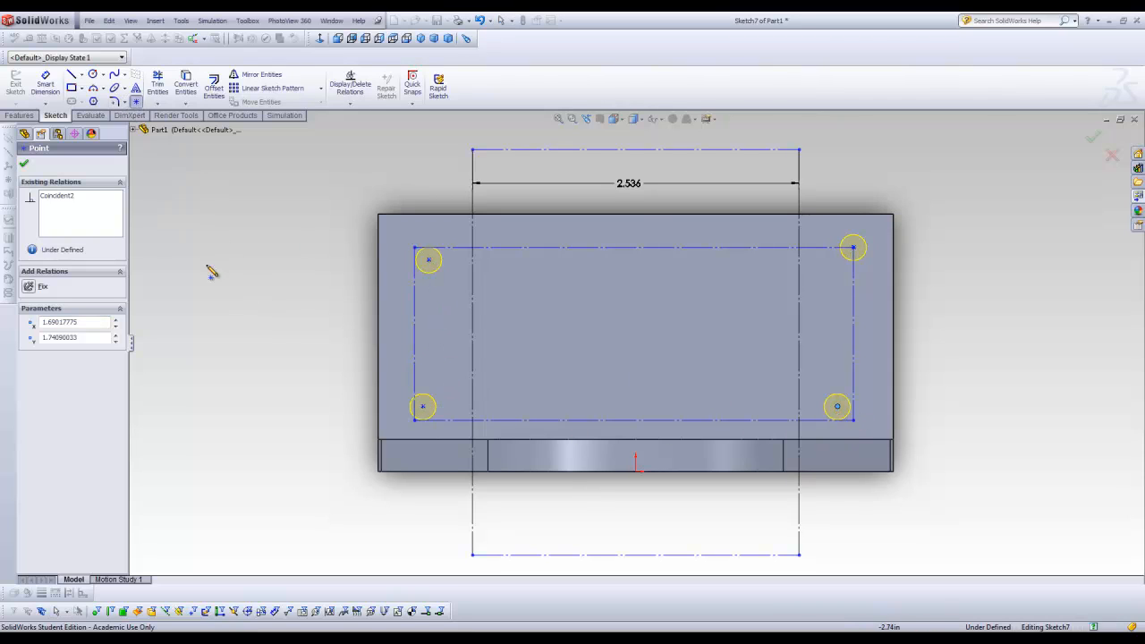
key("Escape")
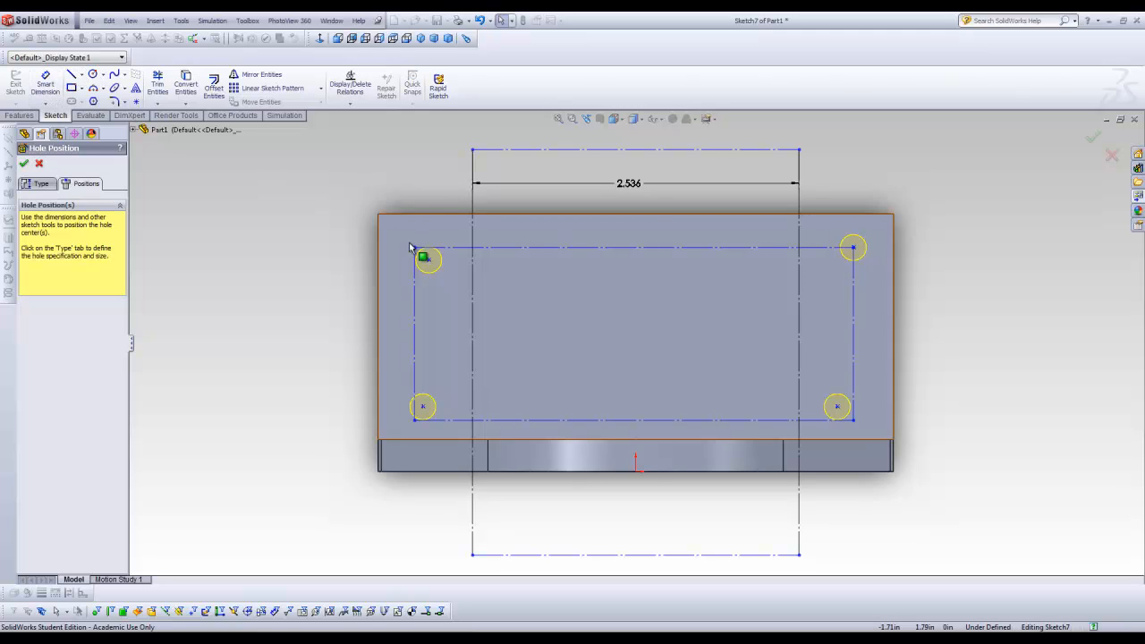
left_click_drag(428, 260, 414, 248)
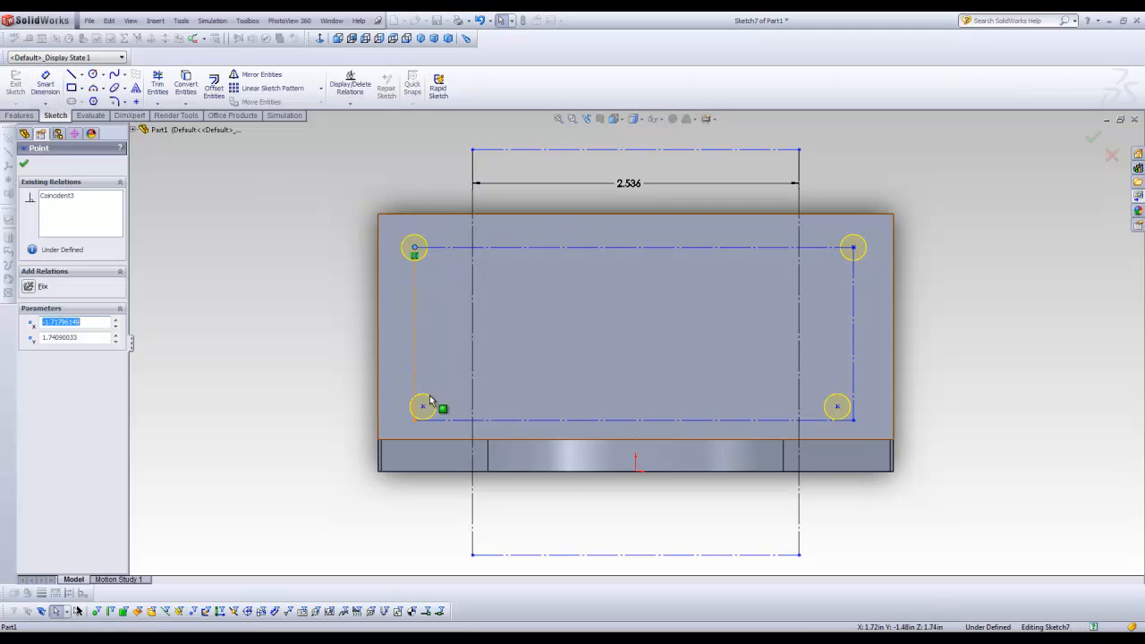
left_click_drag(421, 421, 415, 420)
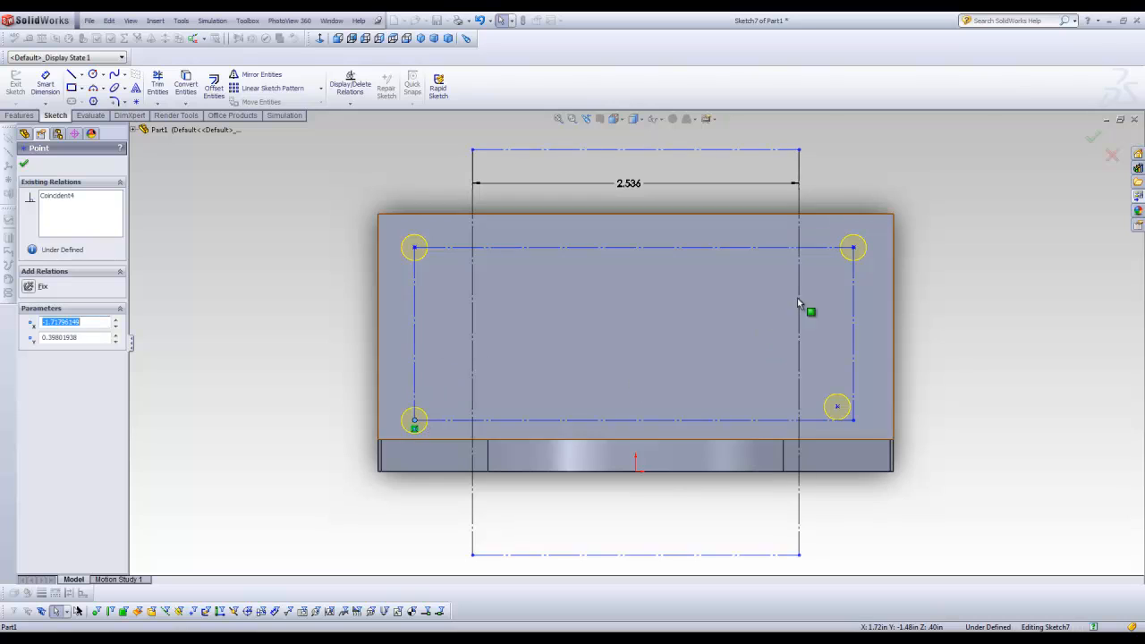
left_click_drag(833, 414, 853, 420)
- Dimension the hole-pattern rectangle as 1 in high and 3.25 in wide
left_click(45, 85)
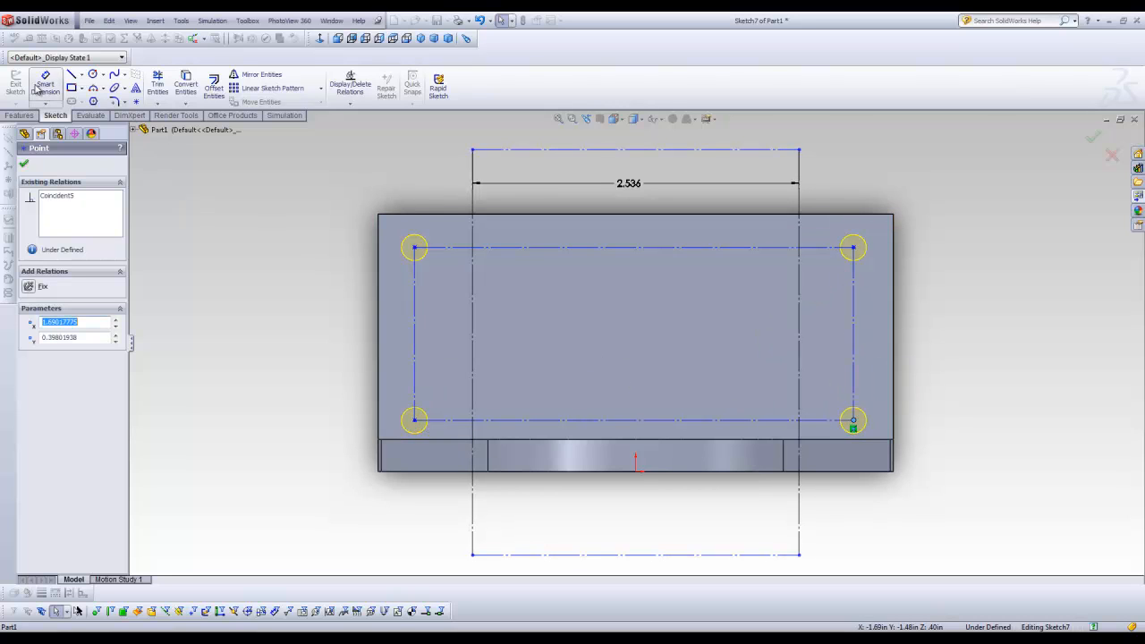
left_click(415, 346)
left_click(305, 344)
type("1")
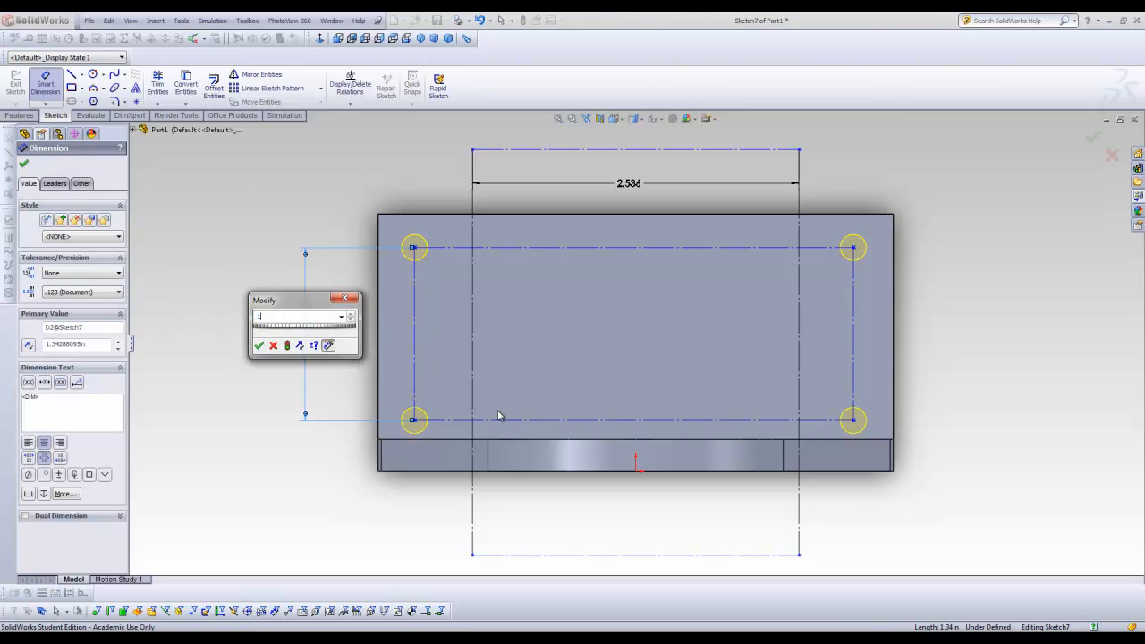
key("Return")
left_click(606, 291)
left_click(616, 244)
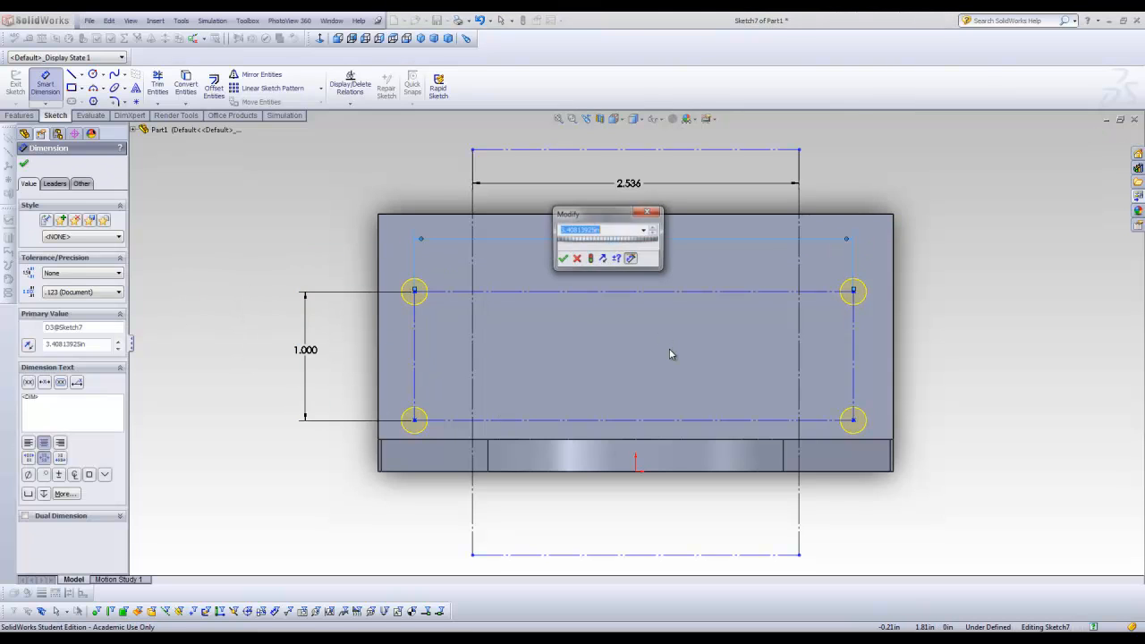
type("3.25")
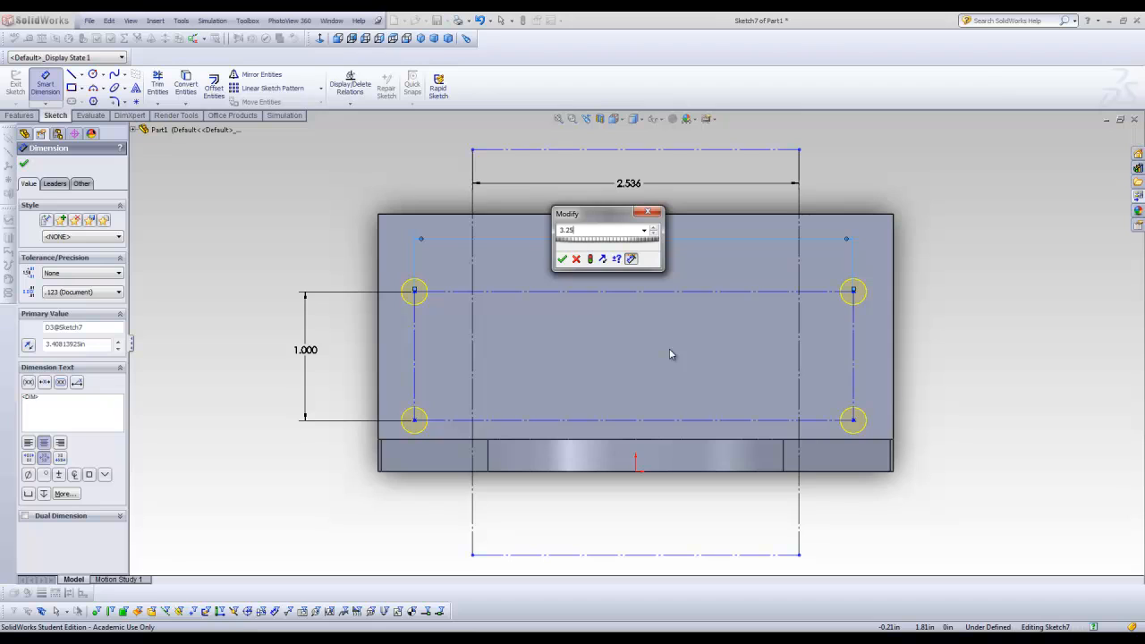
key("Return")
key("Escape")
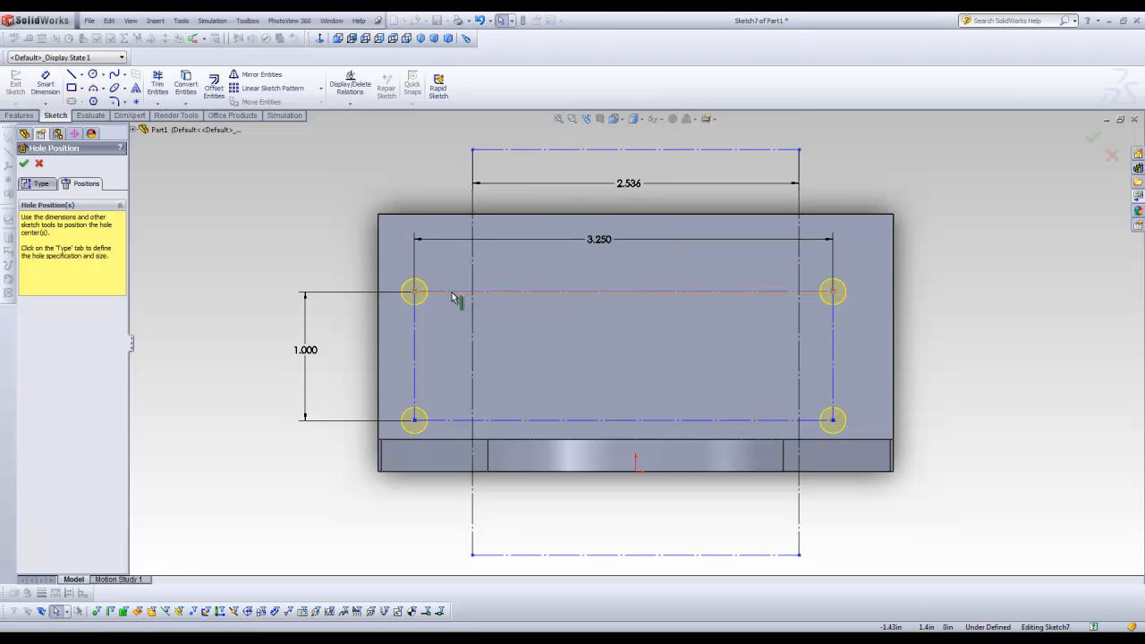
- Dimension the distance between the hole-pattern rectangle's upper edge and the flange's outer edge as 3.75 in
left_click(453, 292)
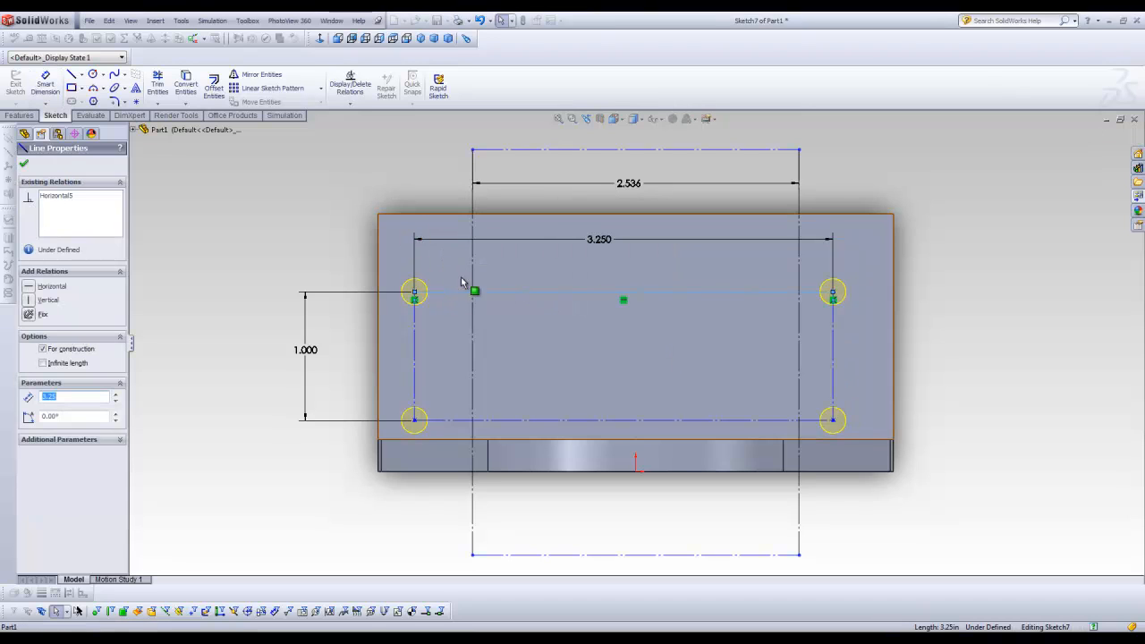
key("d")
left_click(450, 291)
left_click(449, 214)
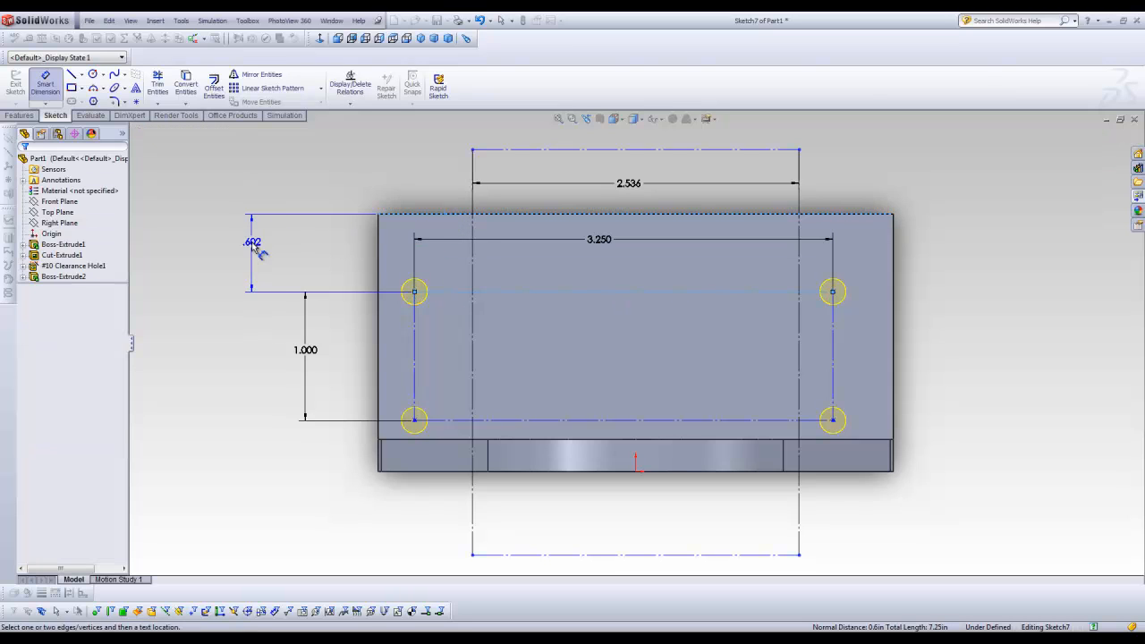
left_click(254, 248)
type("3.75")
key("Return")
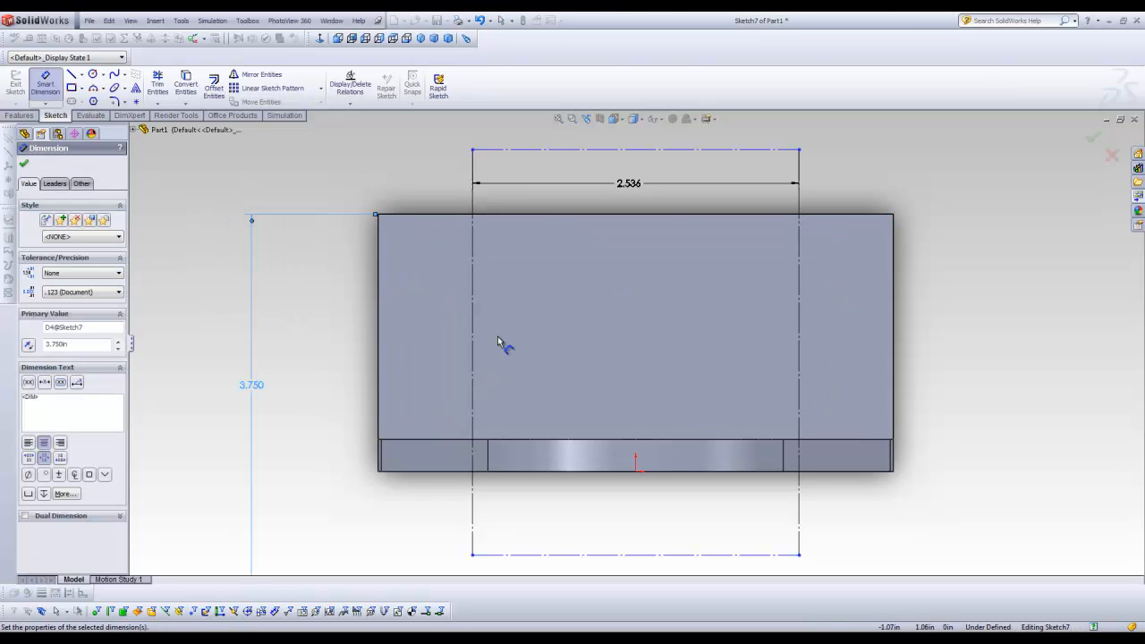
- Set the distance from the hole-pattern rectangle to the flange's outer edge to 0.375 in
double_click(247, 385)
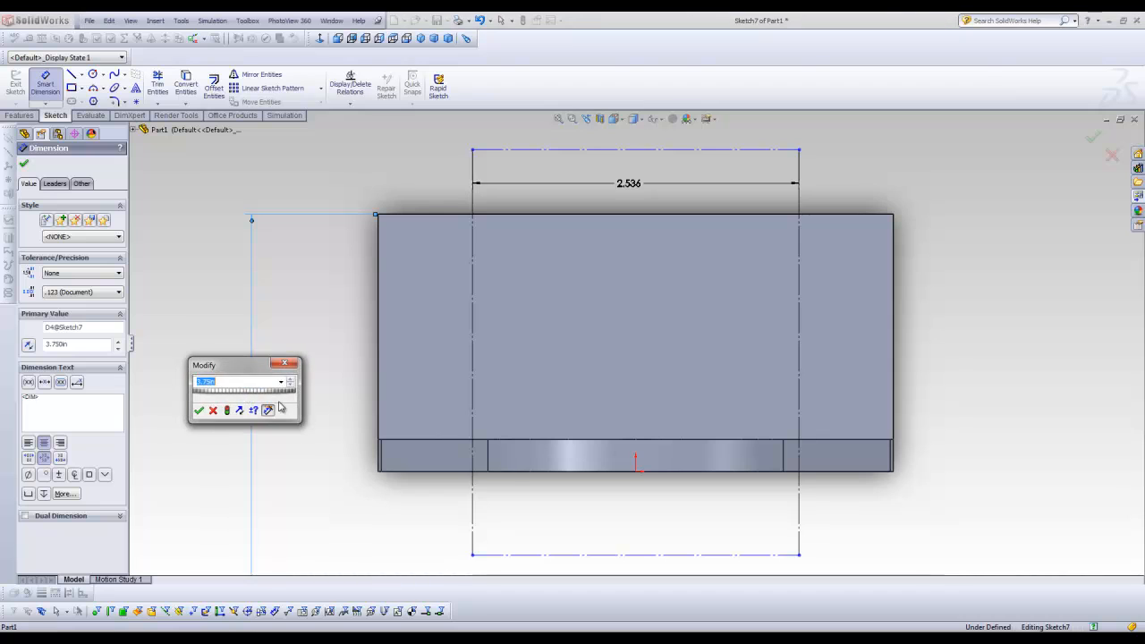
type(".375")
key("Return")
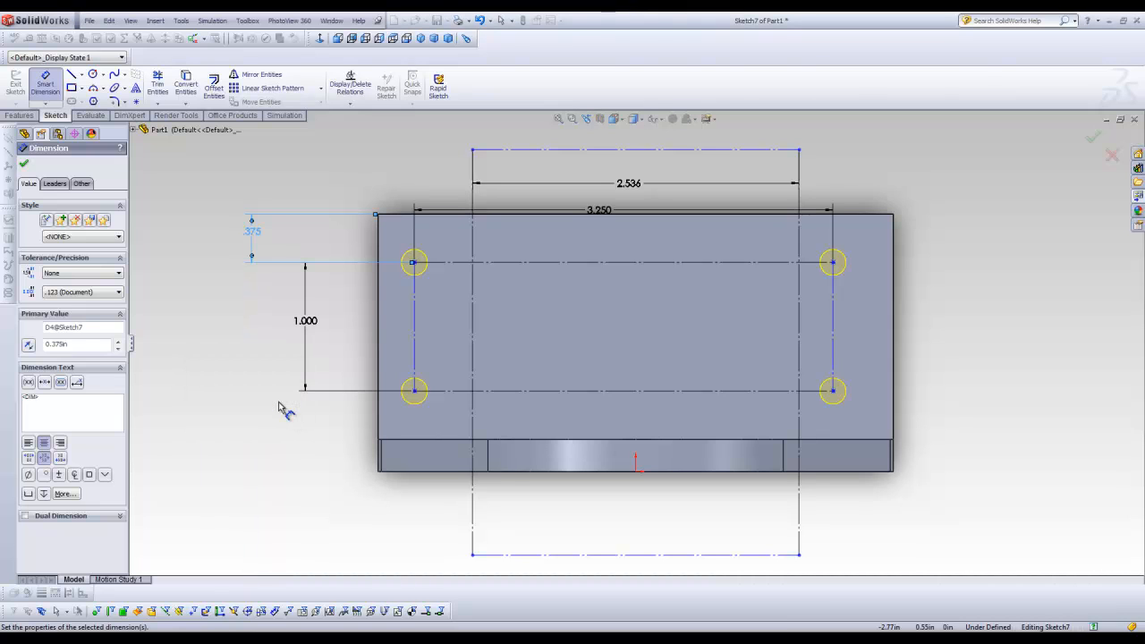
key("Escape")
- Add a vertical relation between the midpoint of the hole-pattern rectangle's lower edge and the origin, and finish the tapped holes
right_click(592, 392)
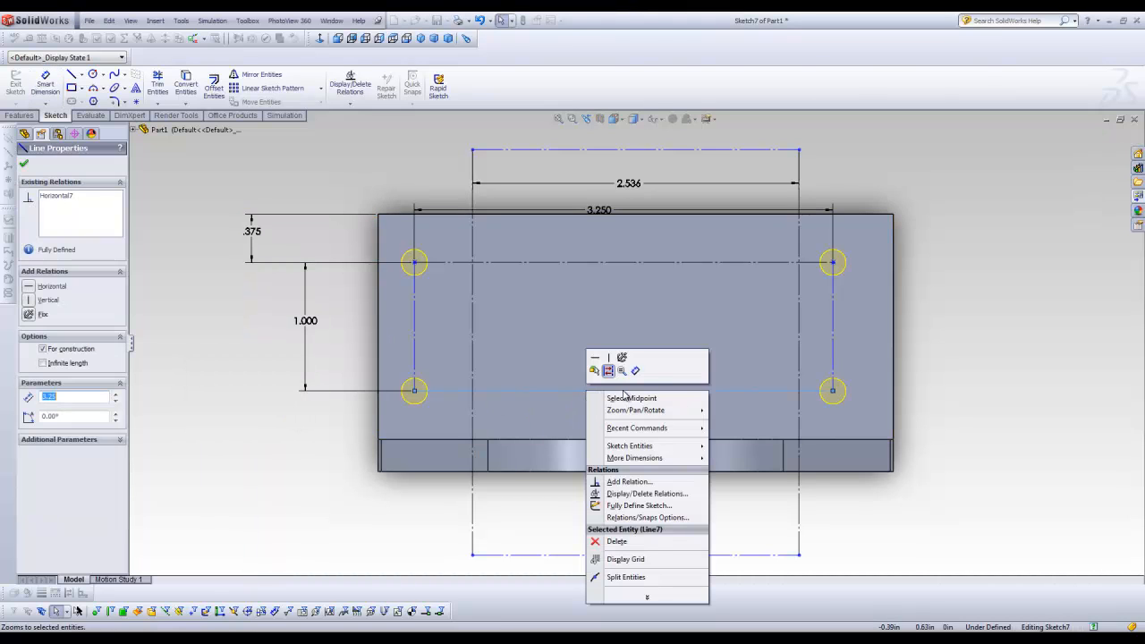
left_click(624, 397)
left_click(635, 469, "ctrl")
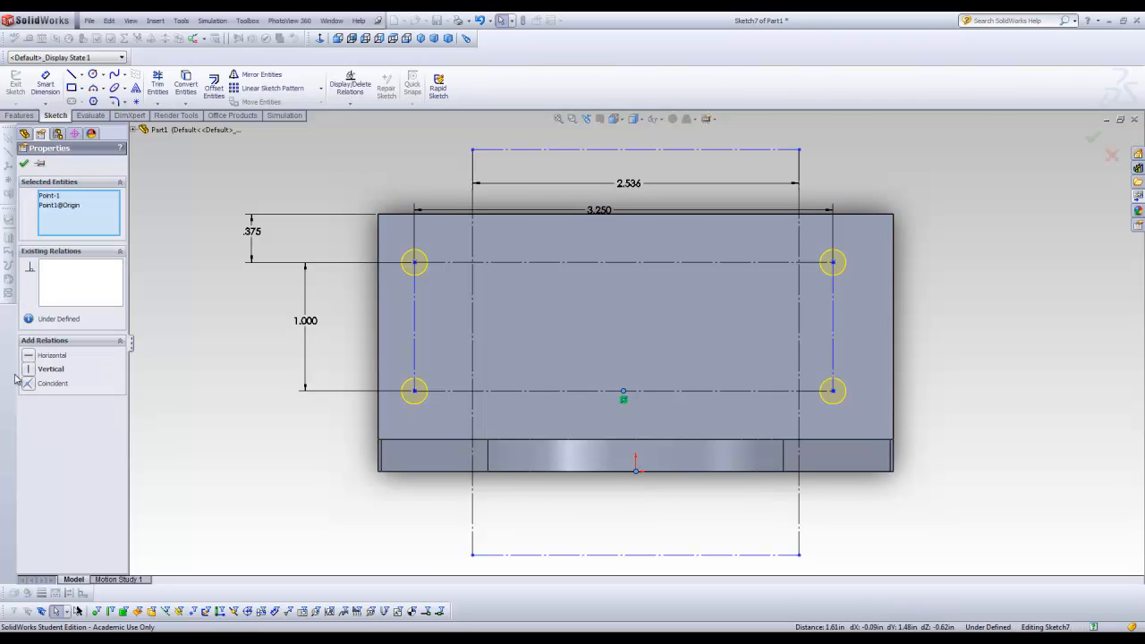
left_click(28, 371)
left_click(169, 396)
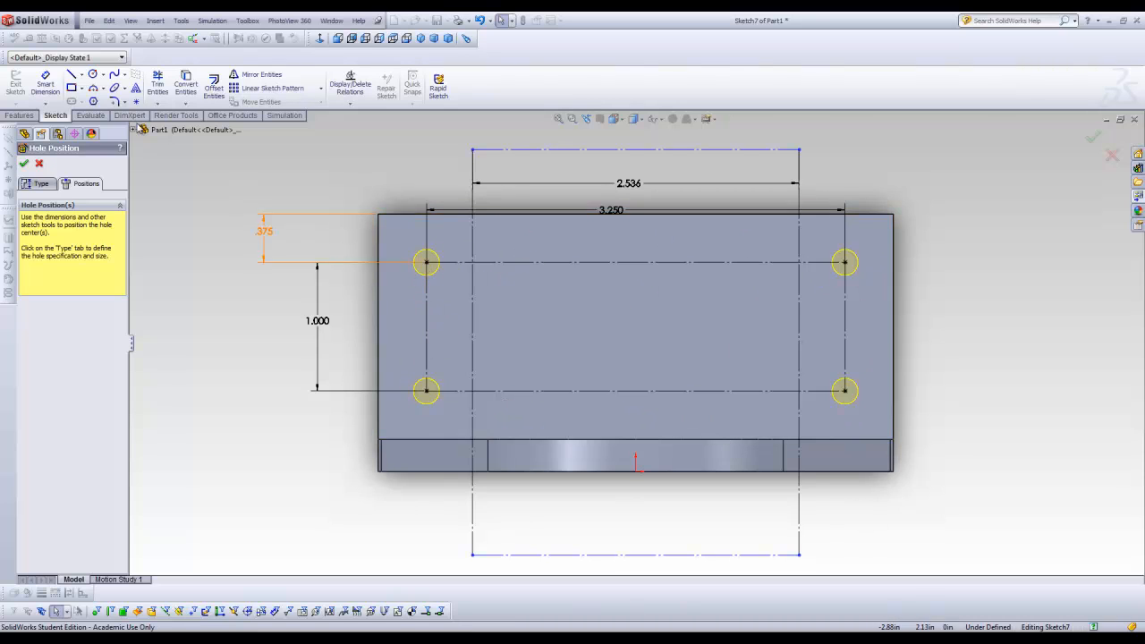
left_click(22, 165)
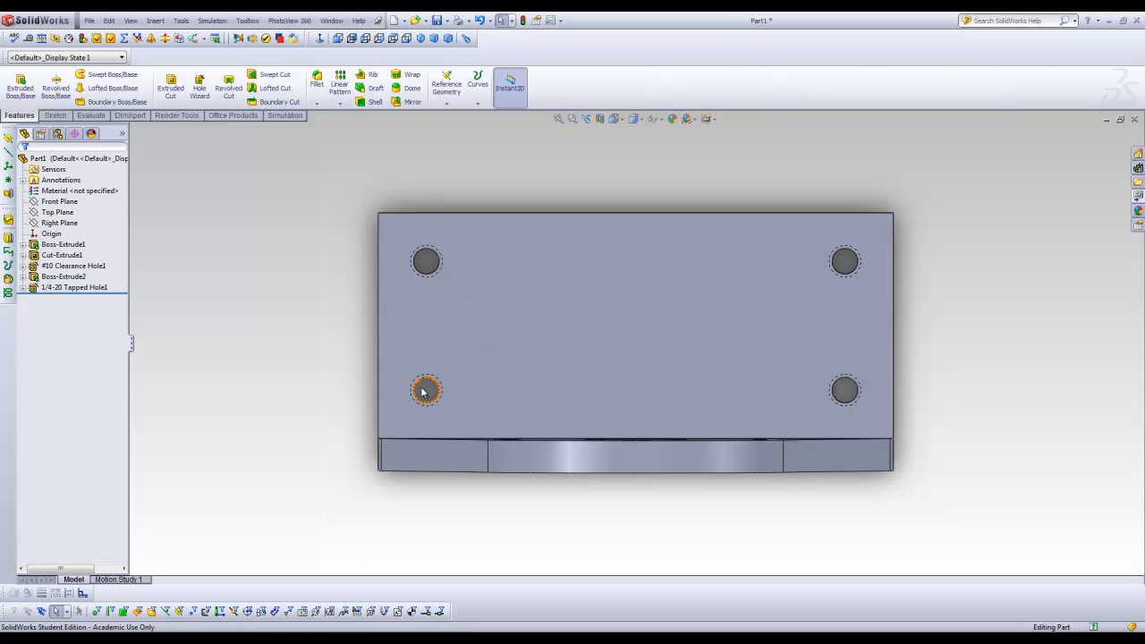
- Fillet the two outer corner edges of the base flange with a 0.25 in constant radius
middle_click_drag(442, 389, 582, 426)
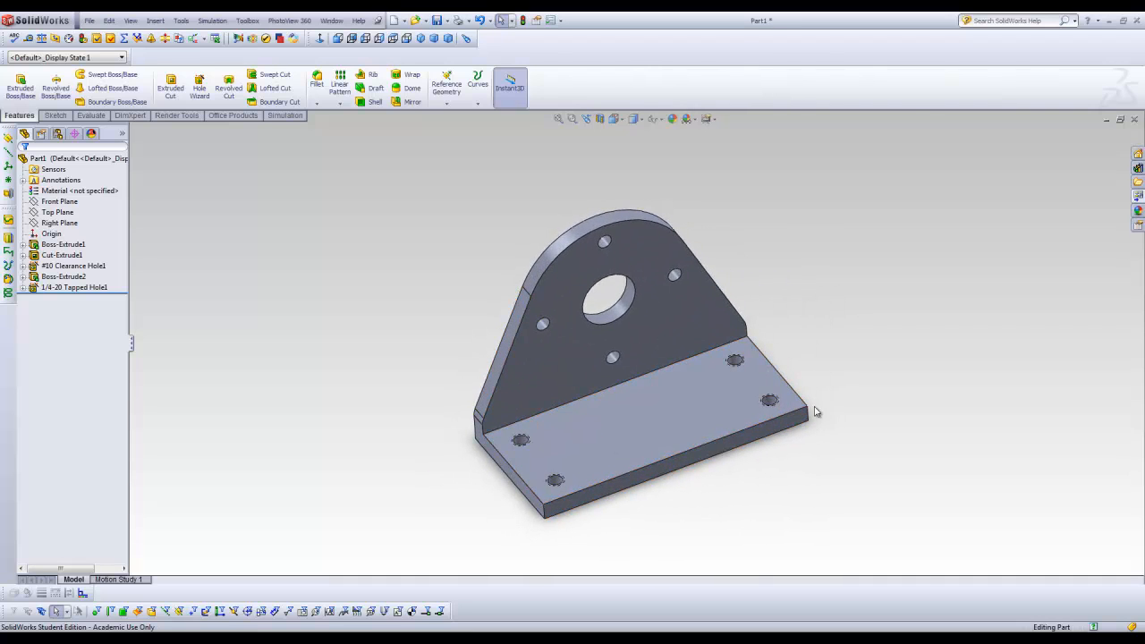
left_click(317, 78)
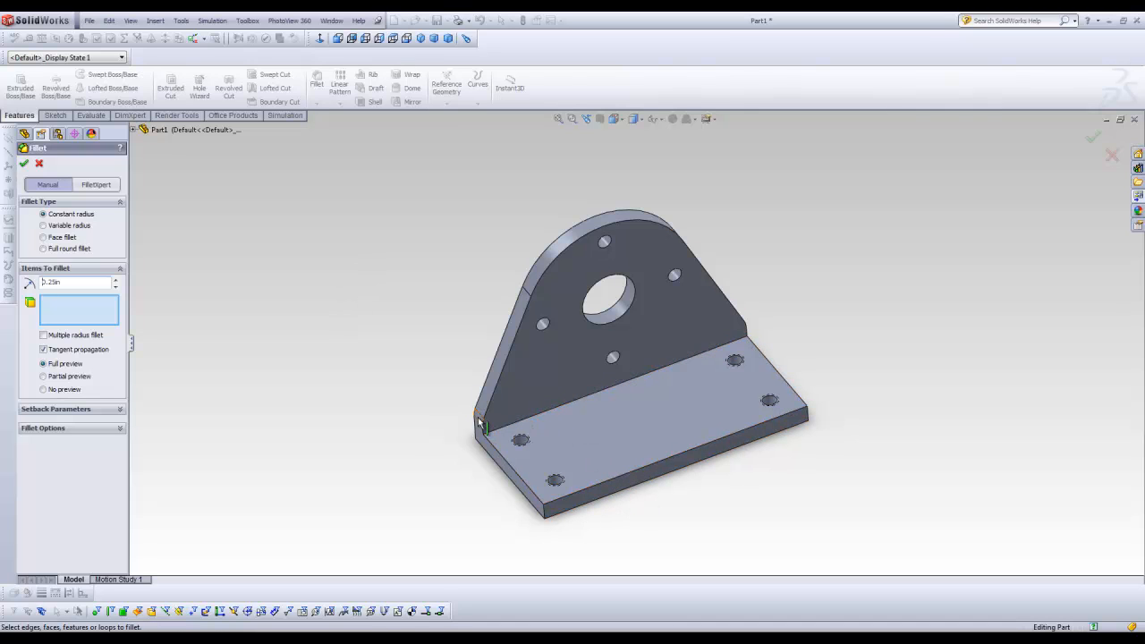
left_click(545, 513)
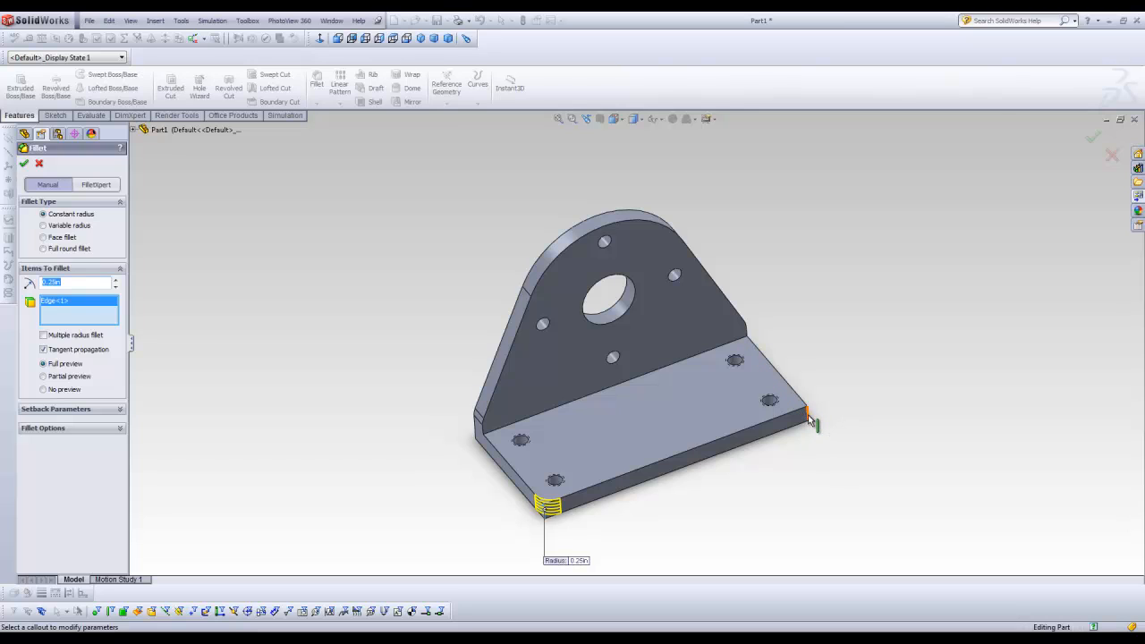
left_click(808, 418)
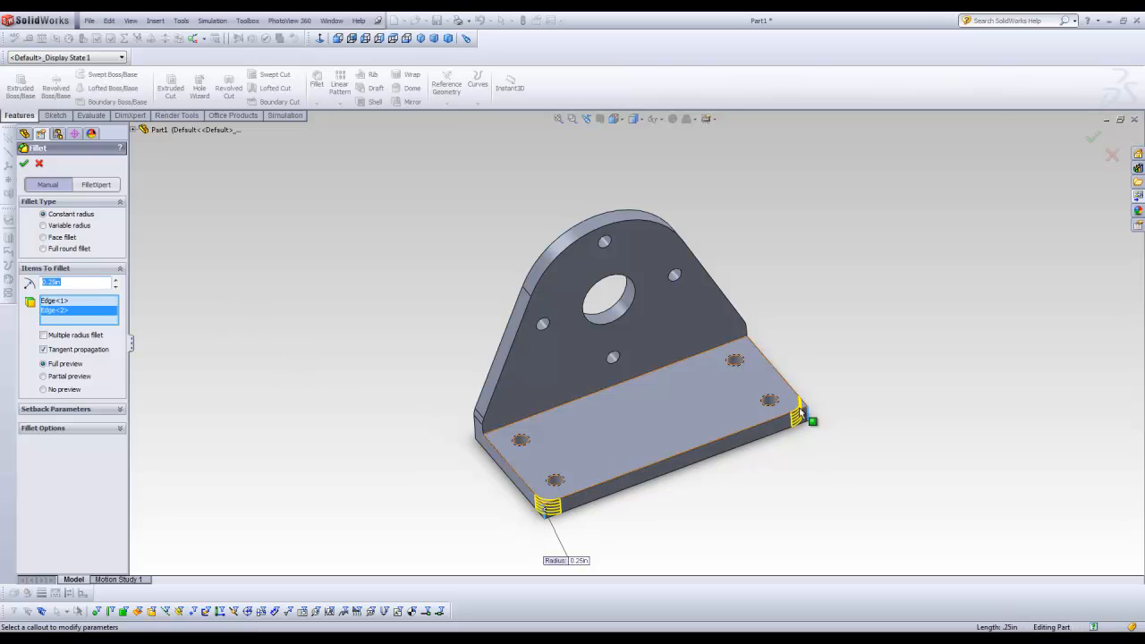
left_click(24, 164)
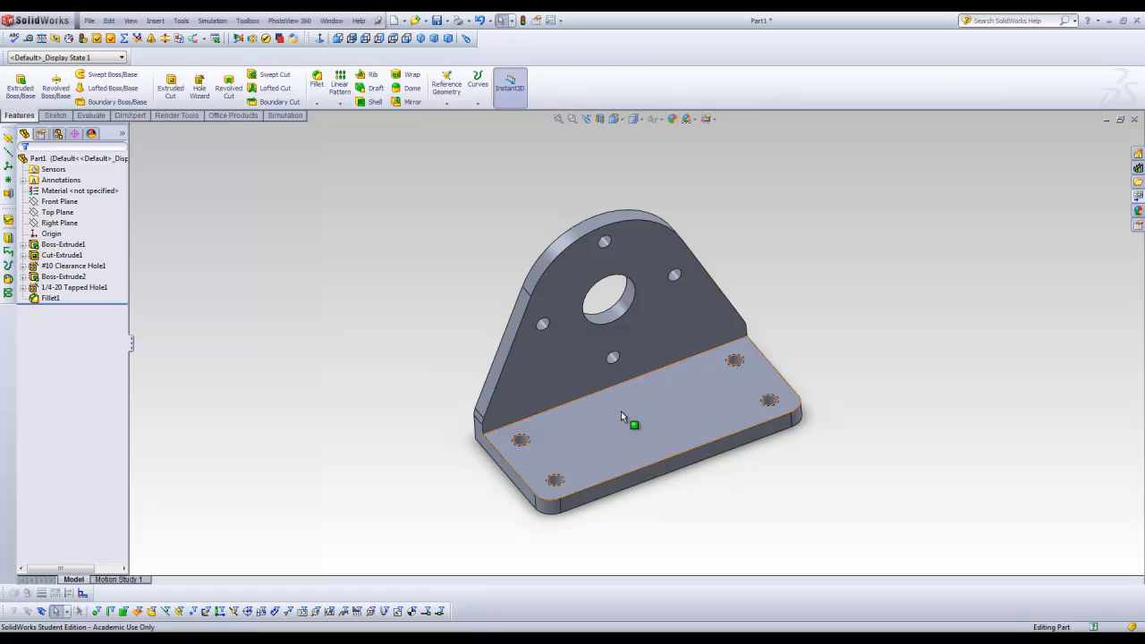
middle_click_drag(621, 411, 574, 351)
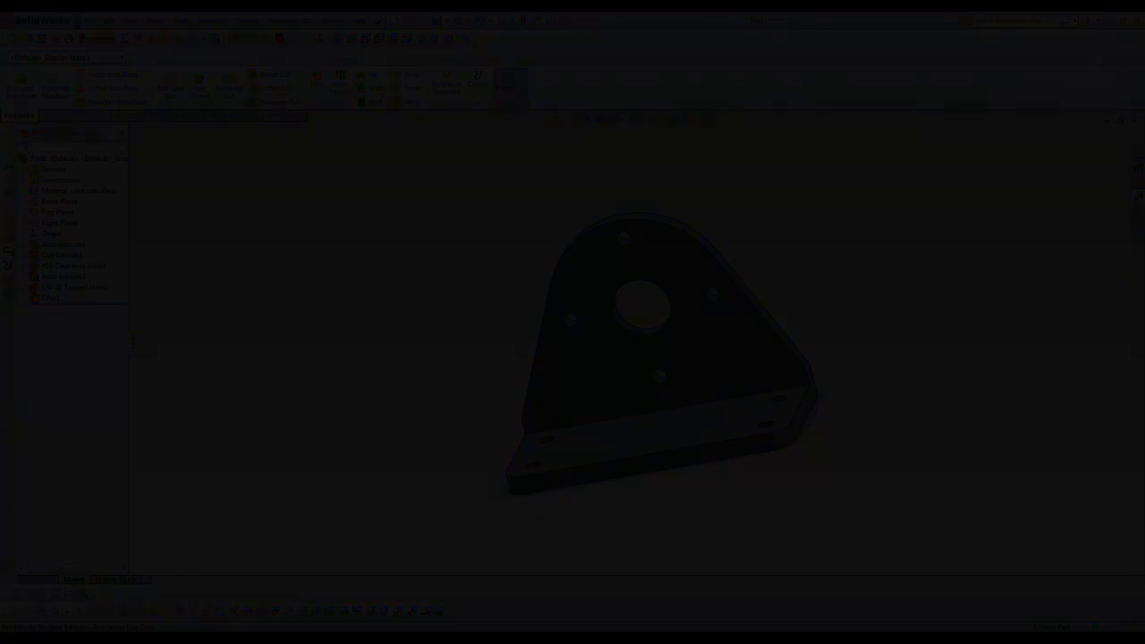